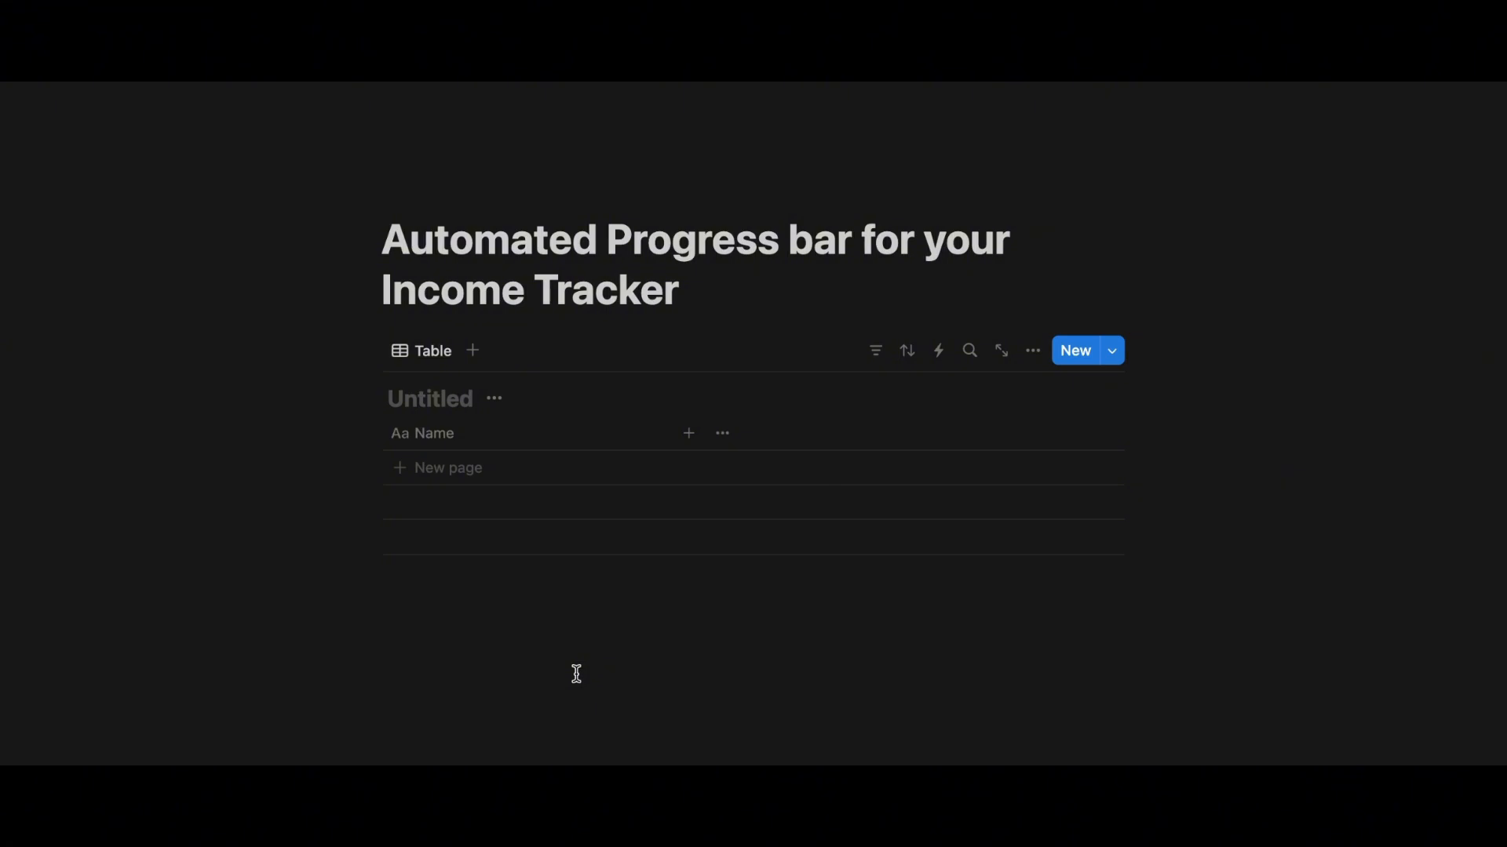
- Title the empty database "Income Tracker" and rename its Name property to "Source"
{"action": "left_click", "coordinate": [440, 392]}
{"action": "type", "text": "Inc"}
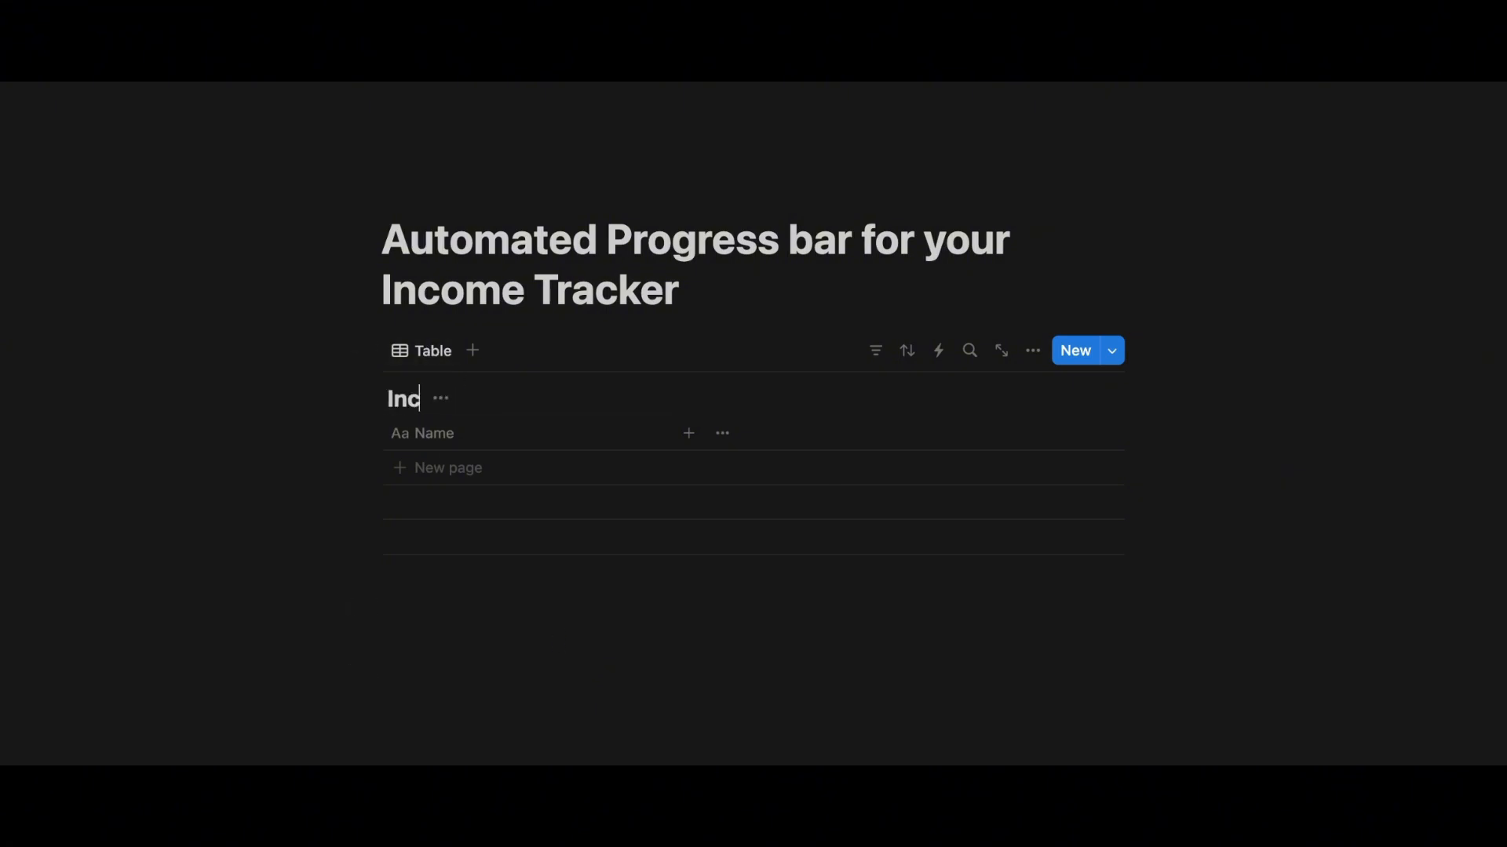
{"action": "type", "text": "ome Tracker"}
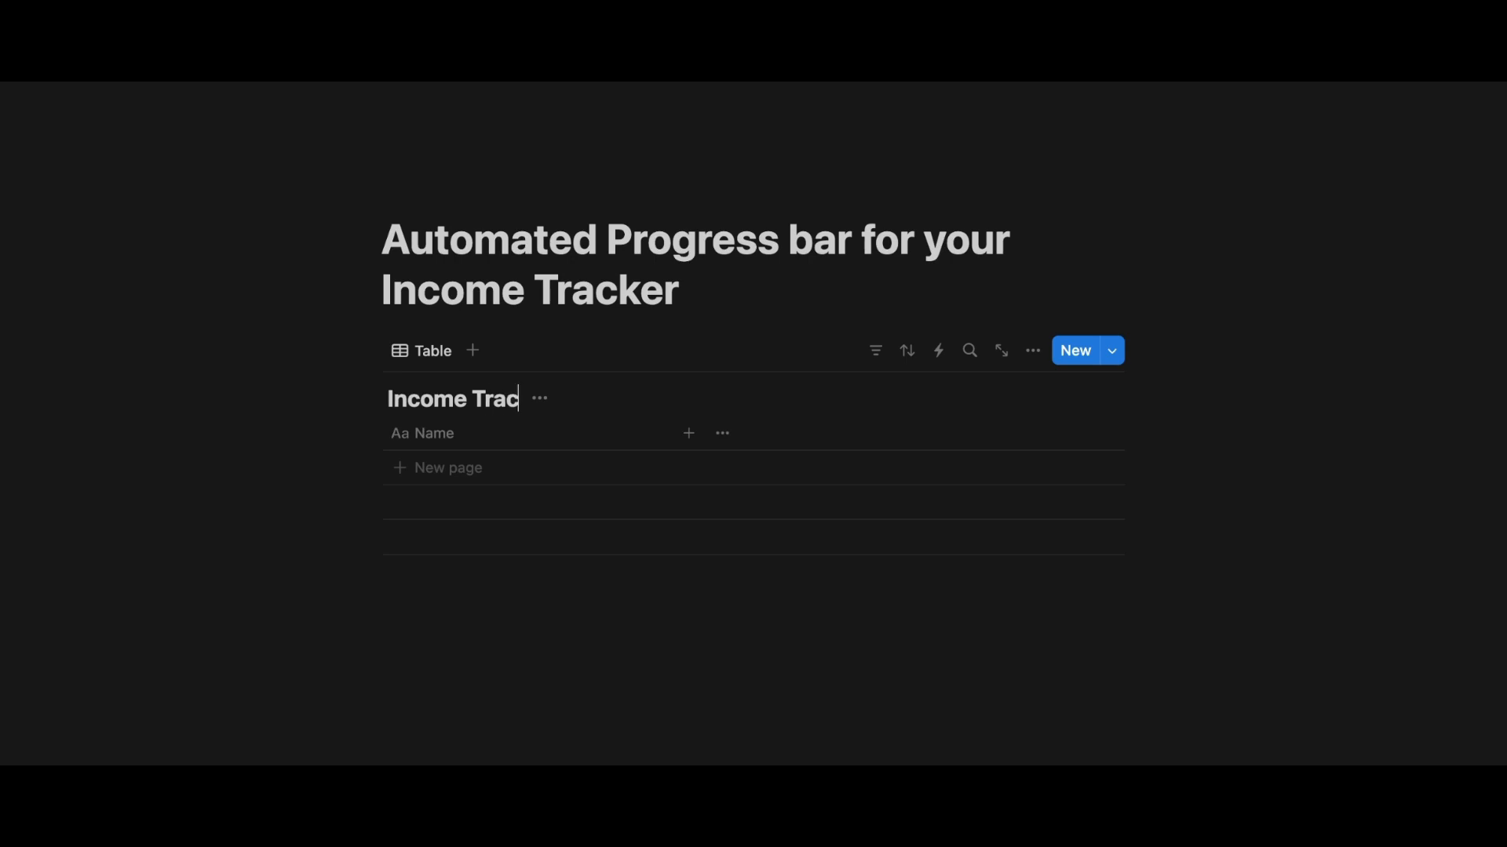
{"action": "left_click", "coordinate": [453, 437]}
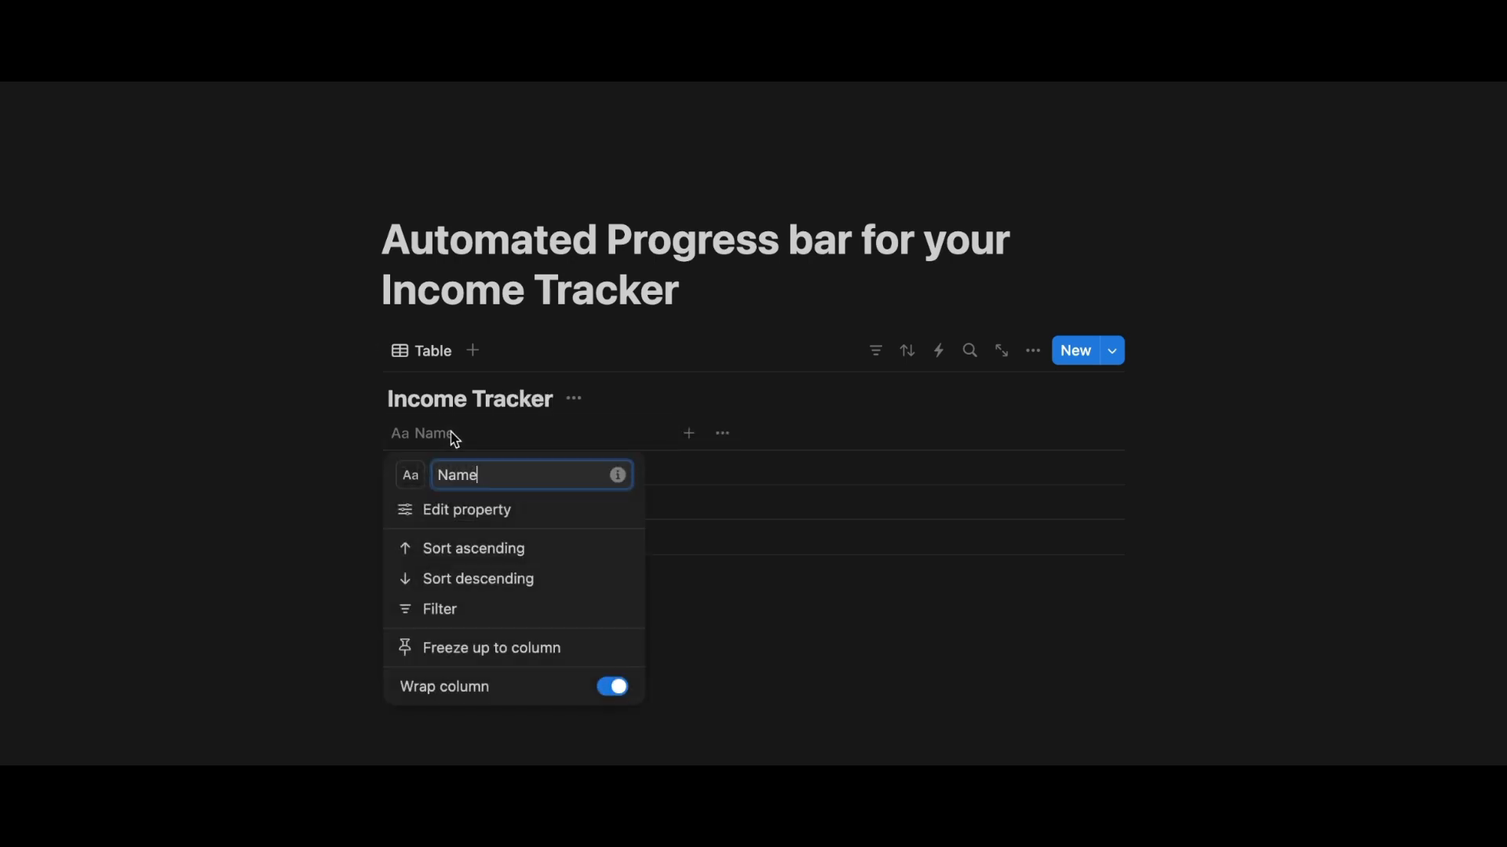
{"action": "double_click", "coordinate": [502, 478]}
{"action": "type", "text": "Source"}
{"action": "left_click", "coordinate": [737, 669]}
- Add the entries "Main Job" and "Dog walking" to the Income Tracker database
{"action": "left_click", "coordinate": [466, 463]}
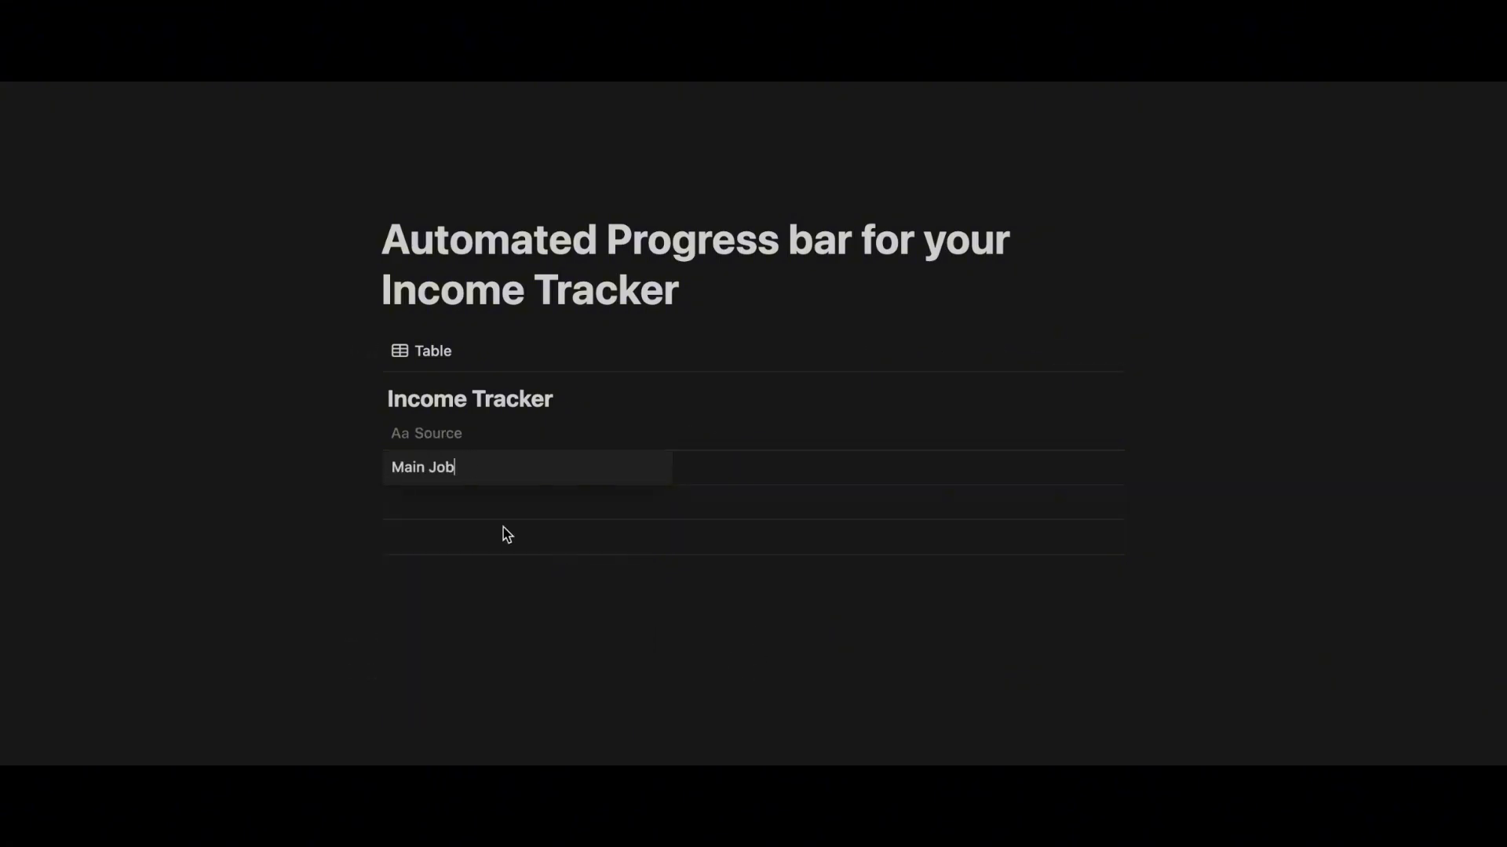
{"action": "type", "text": "Main Job"}
{"action": "key", "text": "Escape"}
{"action": "left_click", "coordinate": [514, 507]}
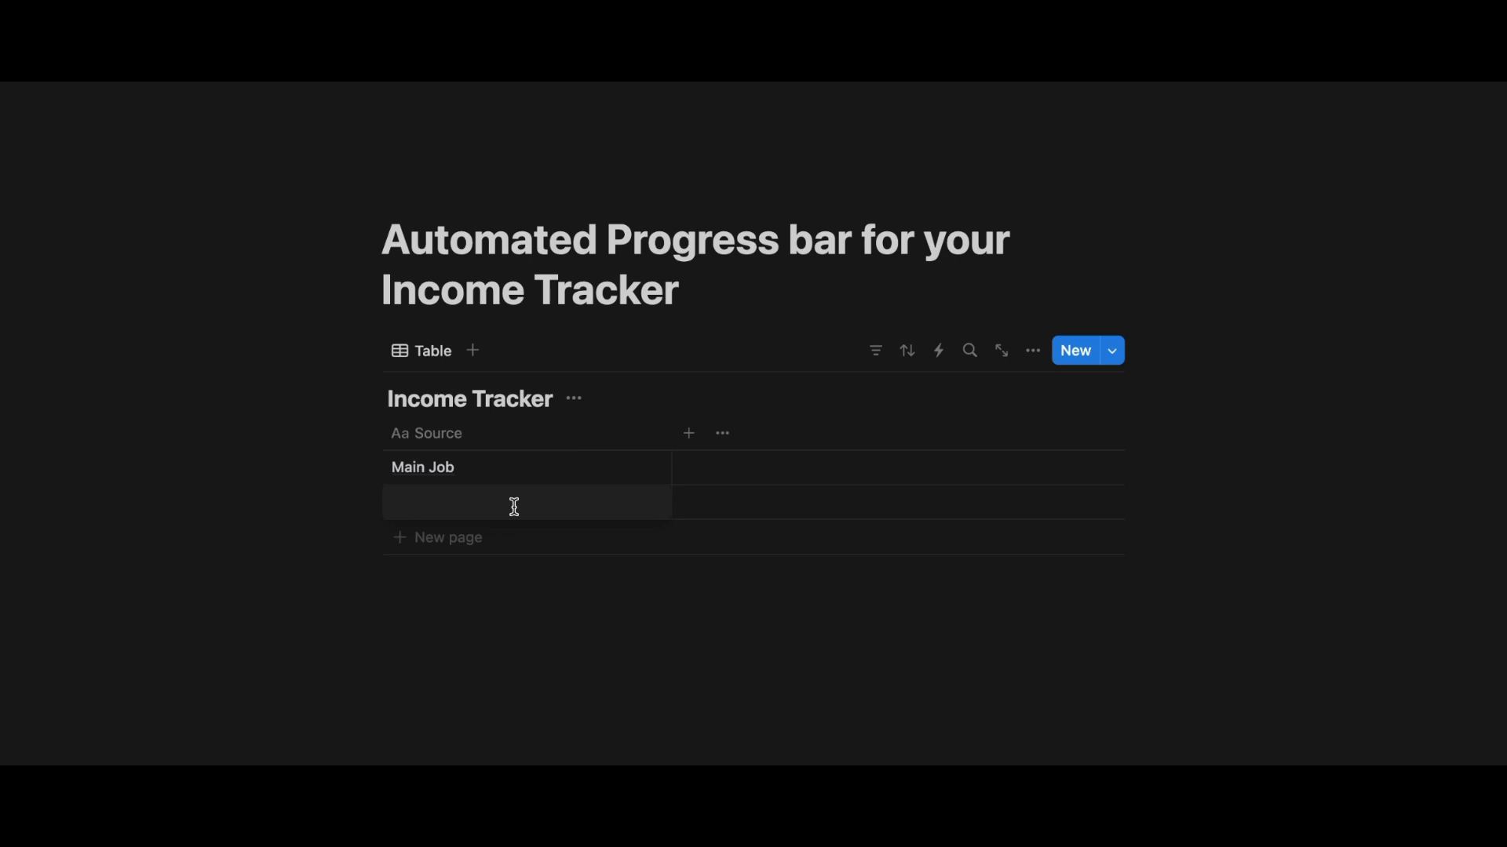
{"action": "type", "text": "Dog walking"}
{"action": "key", "text": "Escape"}
- Add two more income sources, "Freelance writing" and "Teaching", below the Dog walking entry
{"action": "left_click", "coordinate": [460, 539]}
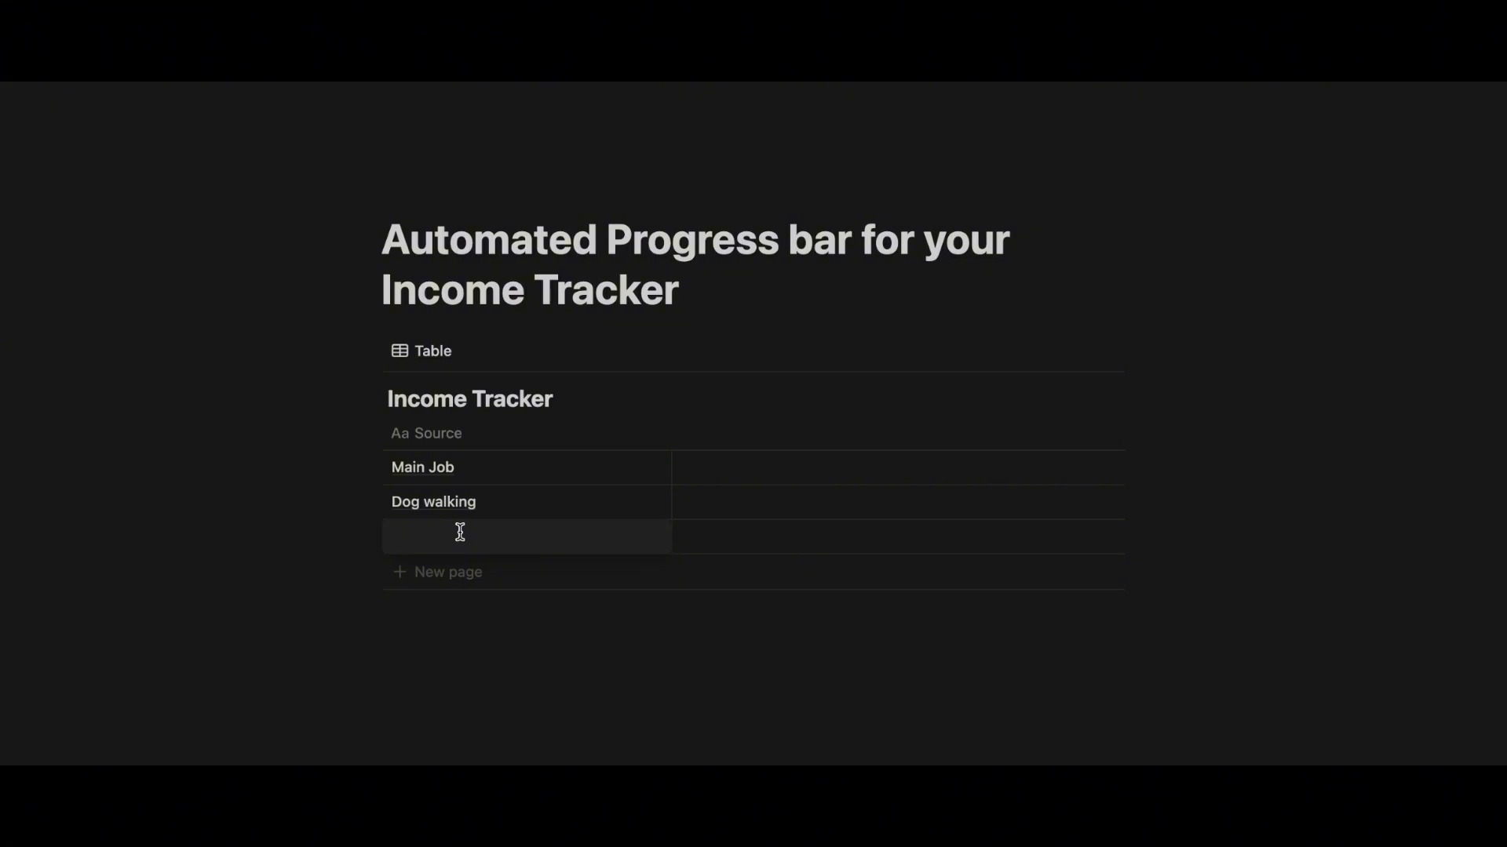
{"action": "type", "text": "FRee"}
{"action": "key", "text": "BackSpace"}
{"action": "key", "text": "BackSpace"}
{"action": "key", "text": "BackSpace"}
{"action": "type", "text": "reelance writing"}
{"action": "key", "text": "Escape"}
{"action": "left_click", "coordinate": [456, 575]}
{"action": "type", "text": "T"}
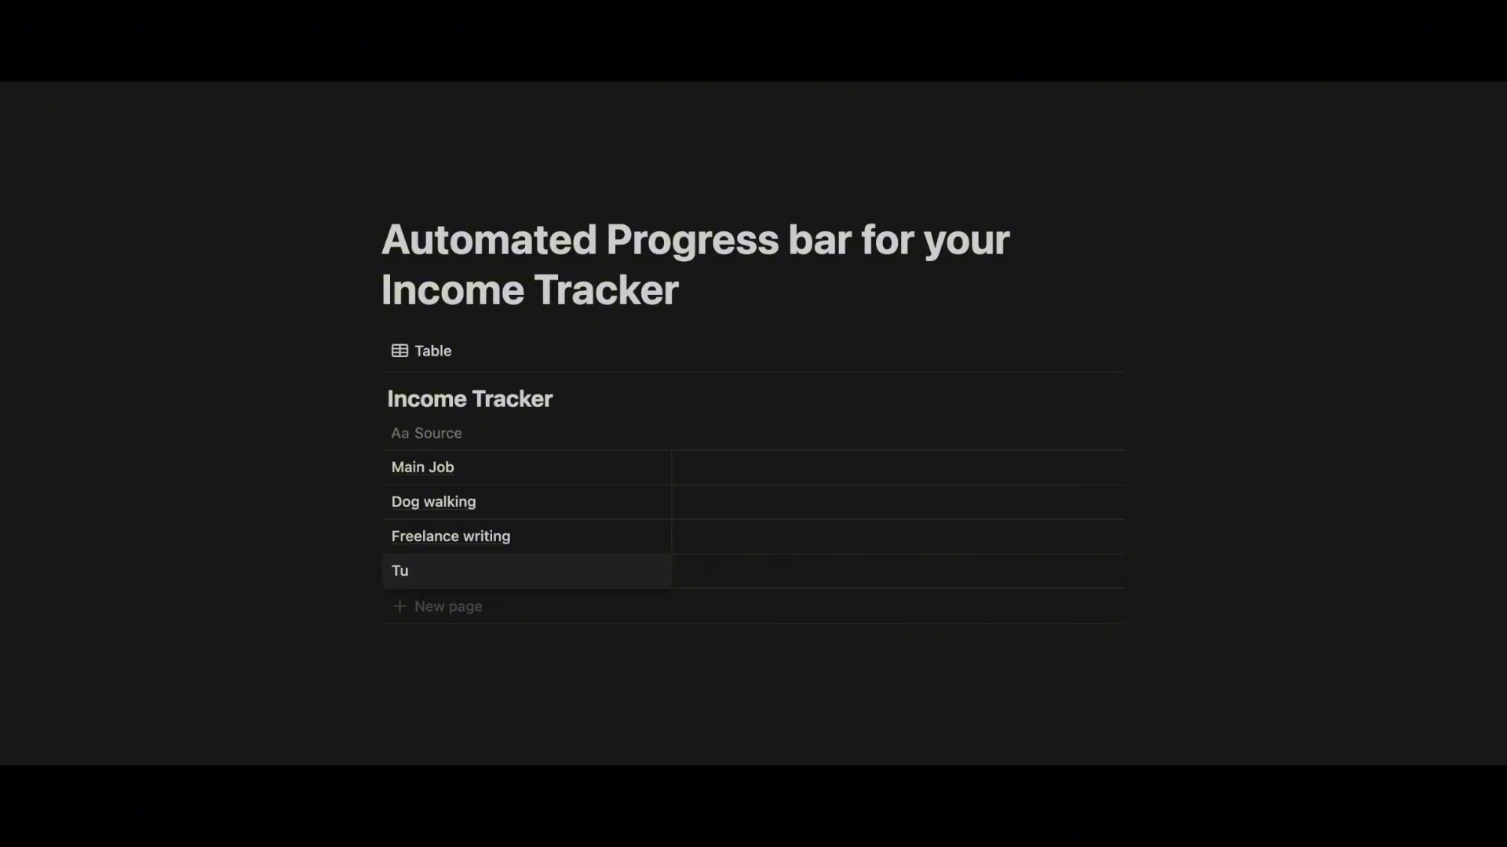
{"action": "type", "text": "eaching"}
{"action": "key", "text": "Escape"}
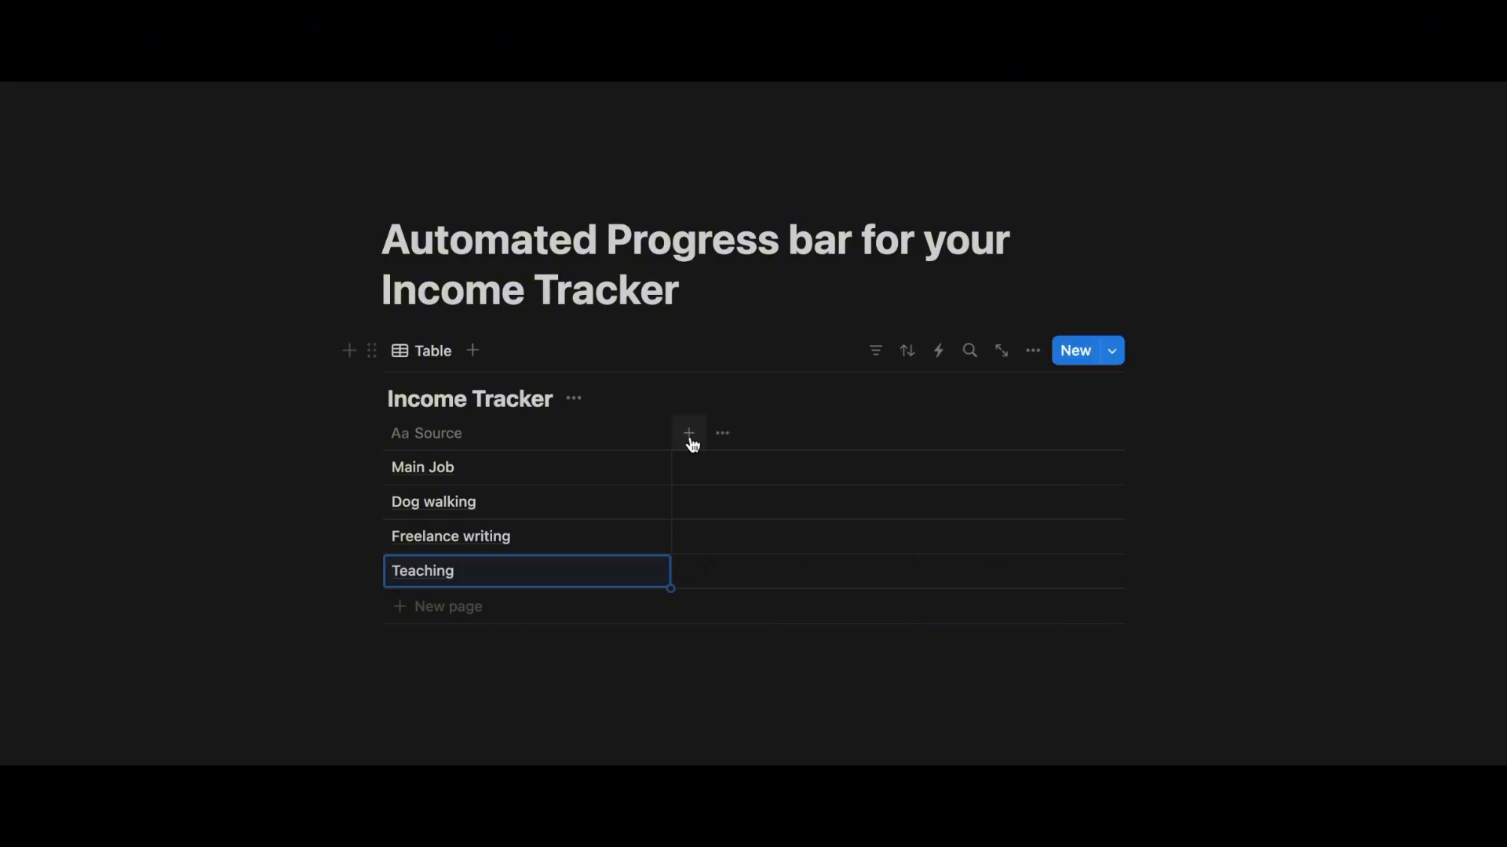
- Add the suggested Amount number property to the Income Tracker and rename it "Earnings"
{"action": "left_click", "coordinate": [689, 440]}
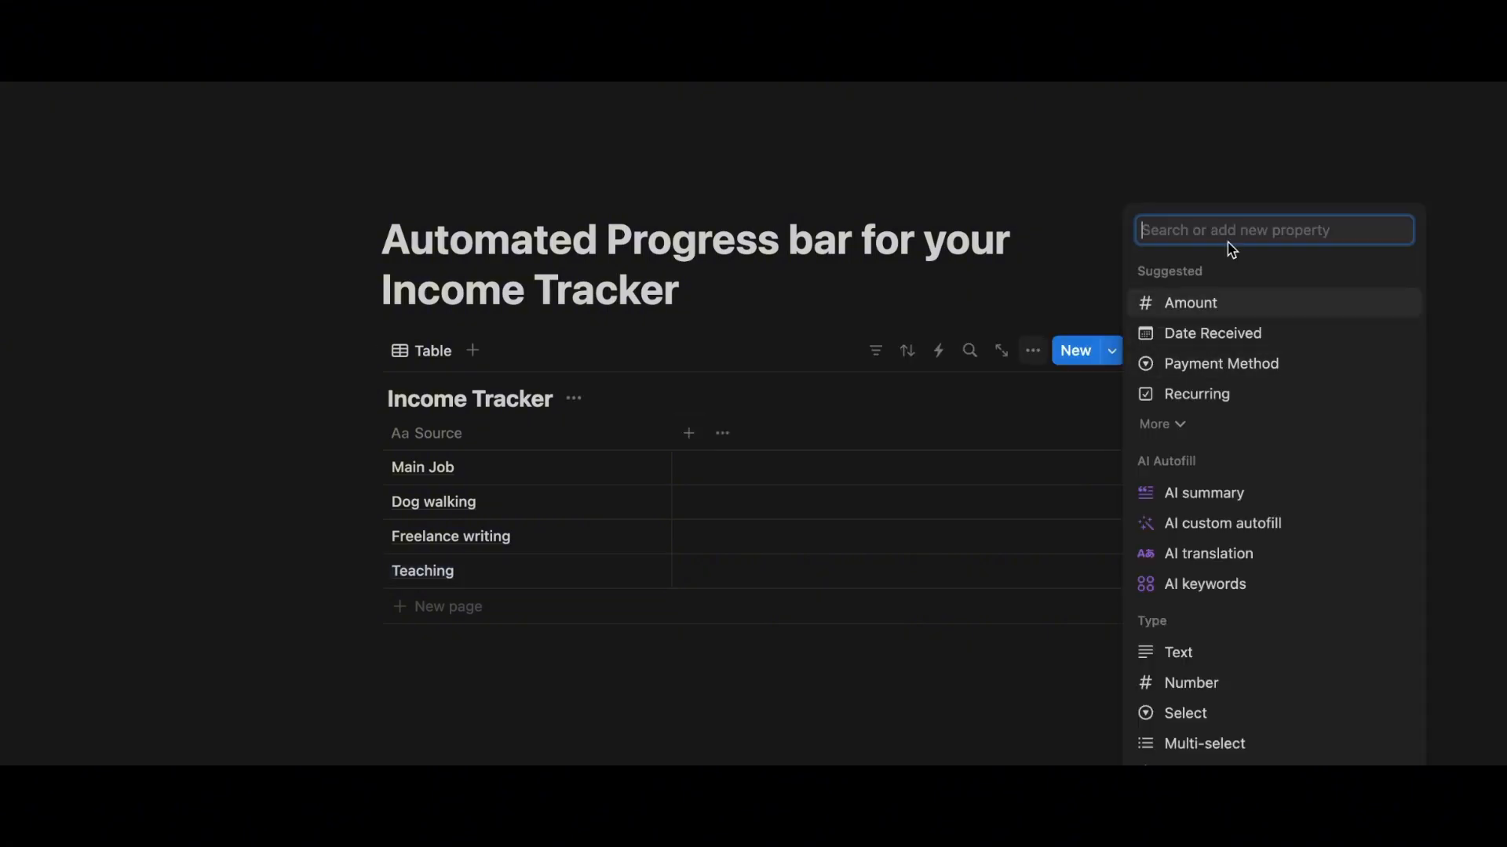
{"action": "left_click", "coordinate": [1178, 306]}
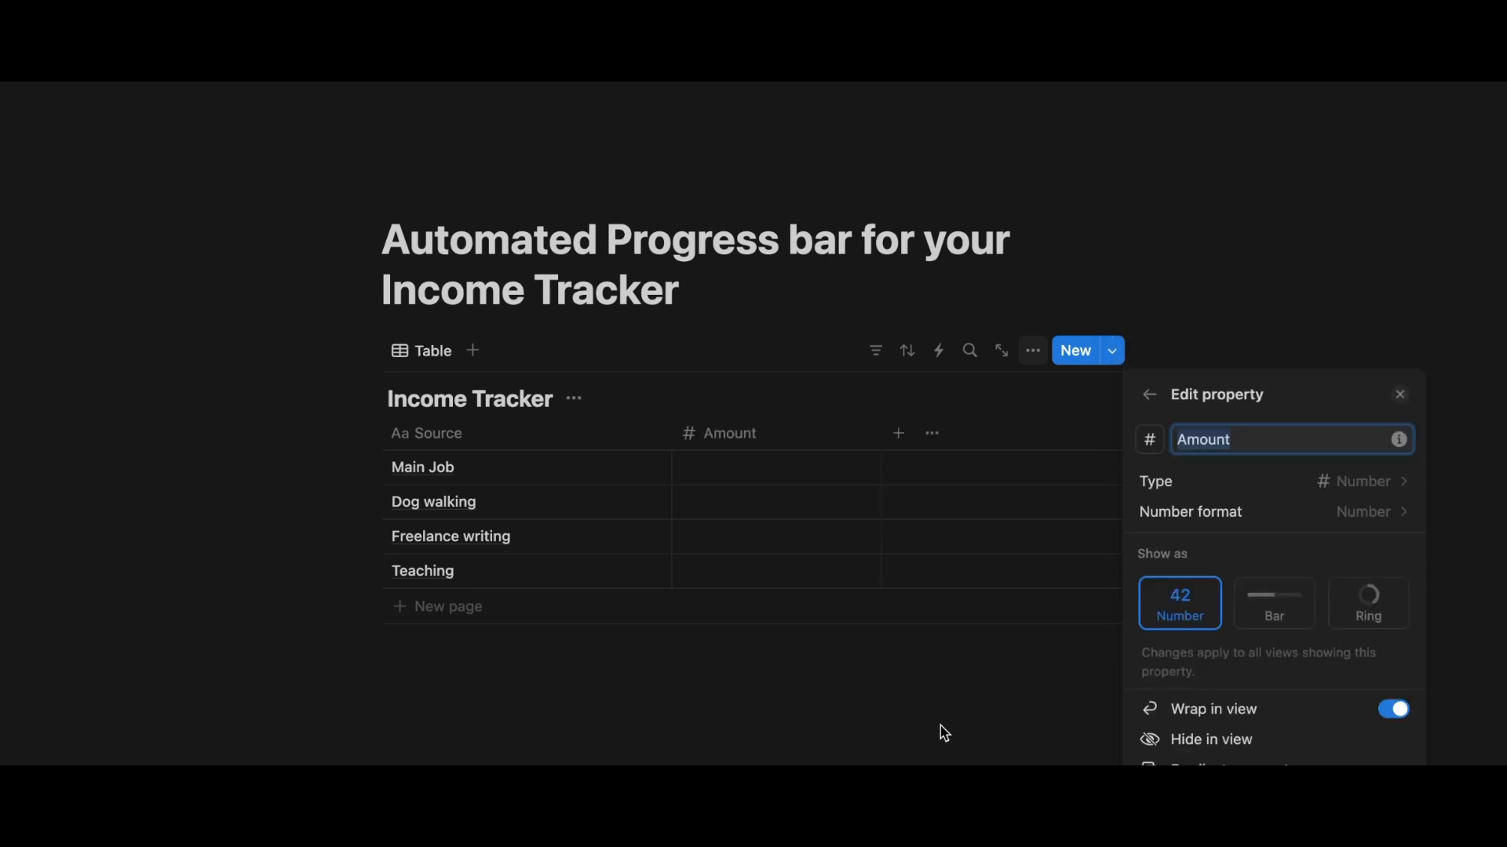
{"action": "double_click", "coordinate": [1280, 442]}
{"action": "type", "text": "Earnings"}
{"action": "left_click", "coordinate": [982, 667]}
- Search the icons for "money" and give the Earnings property the banknote-and-coin icon
{"action": "left_click", "coordinate": [694, 438]}
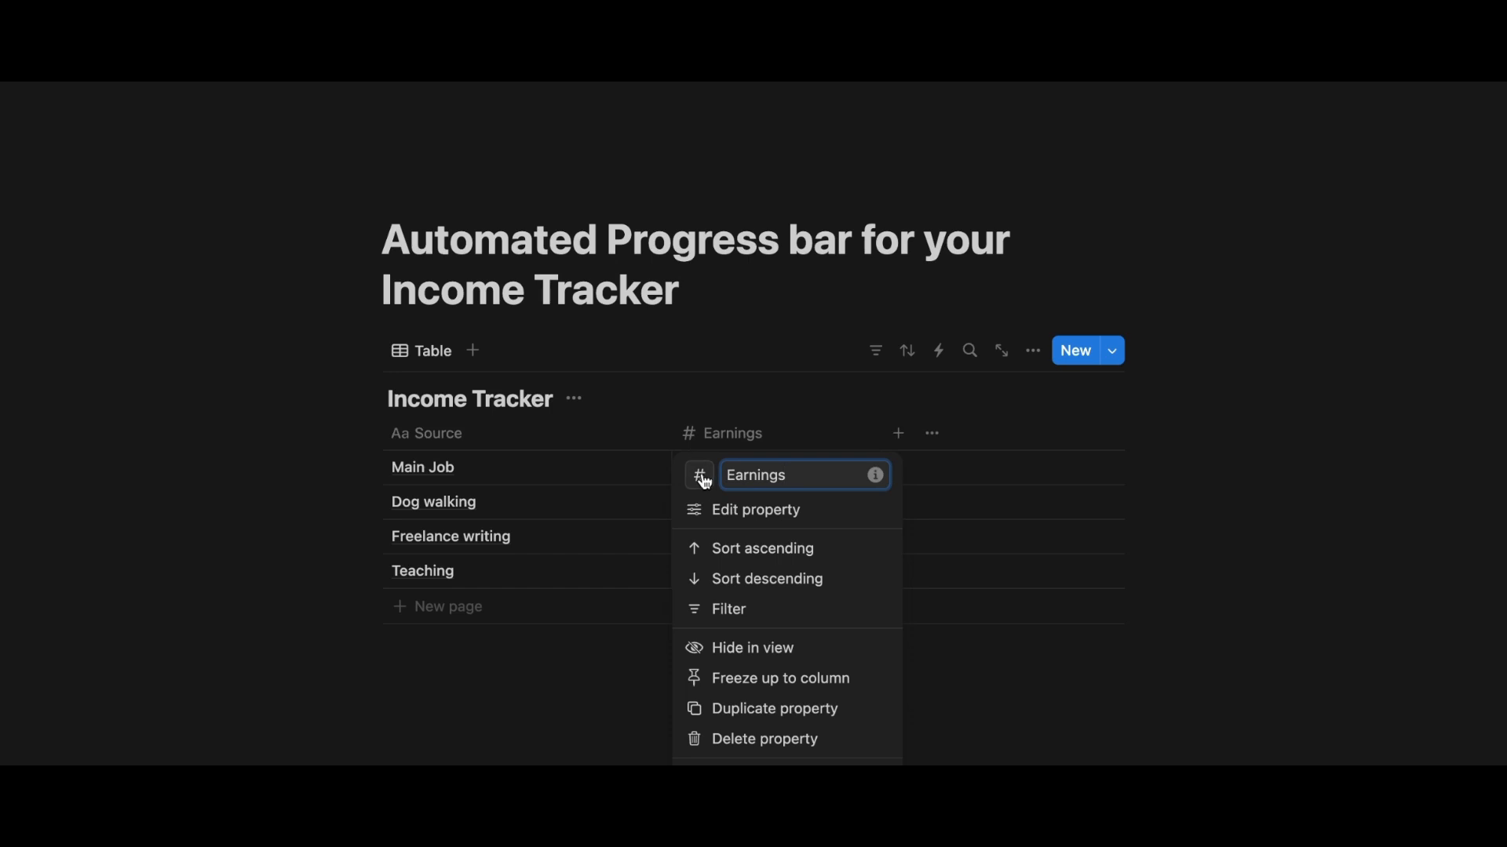
{"action": "left_click", "coordinate": [700, 475]}
{"action": "type", "text": "money"}
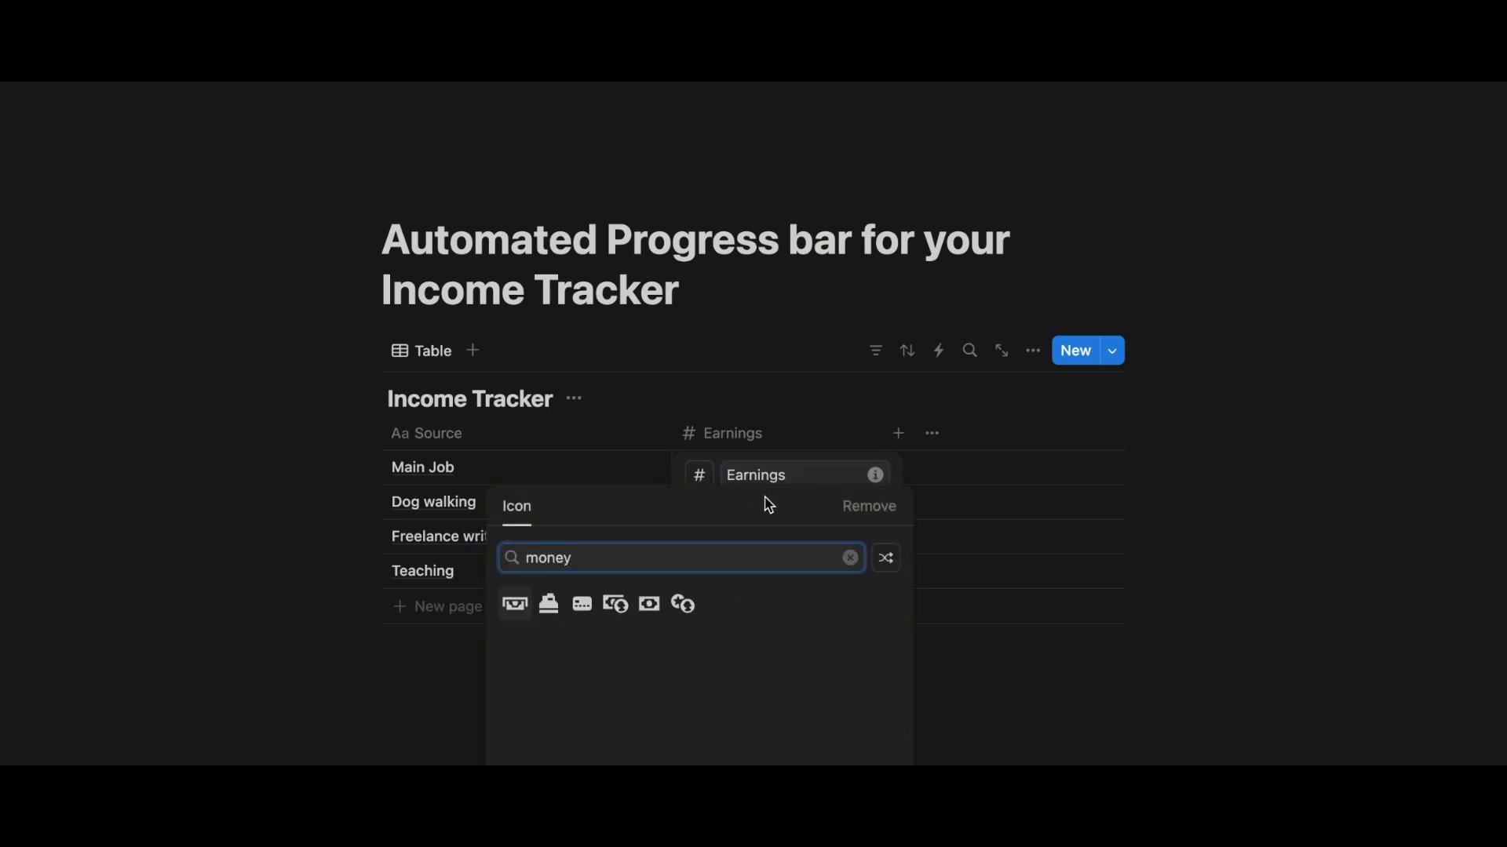
{"action": "left_click", "coordinate": [615, 604]}
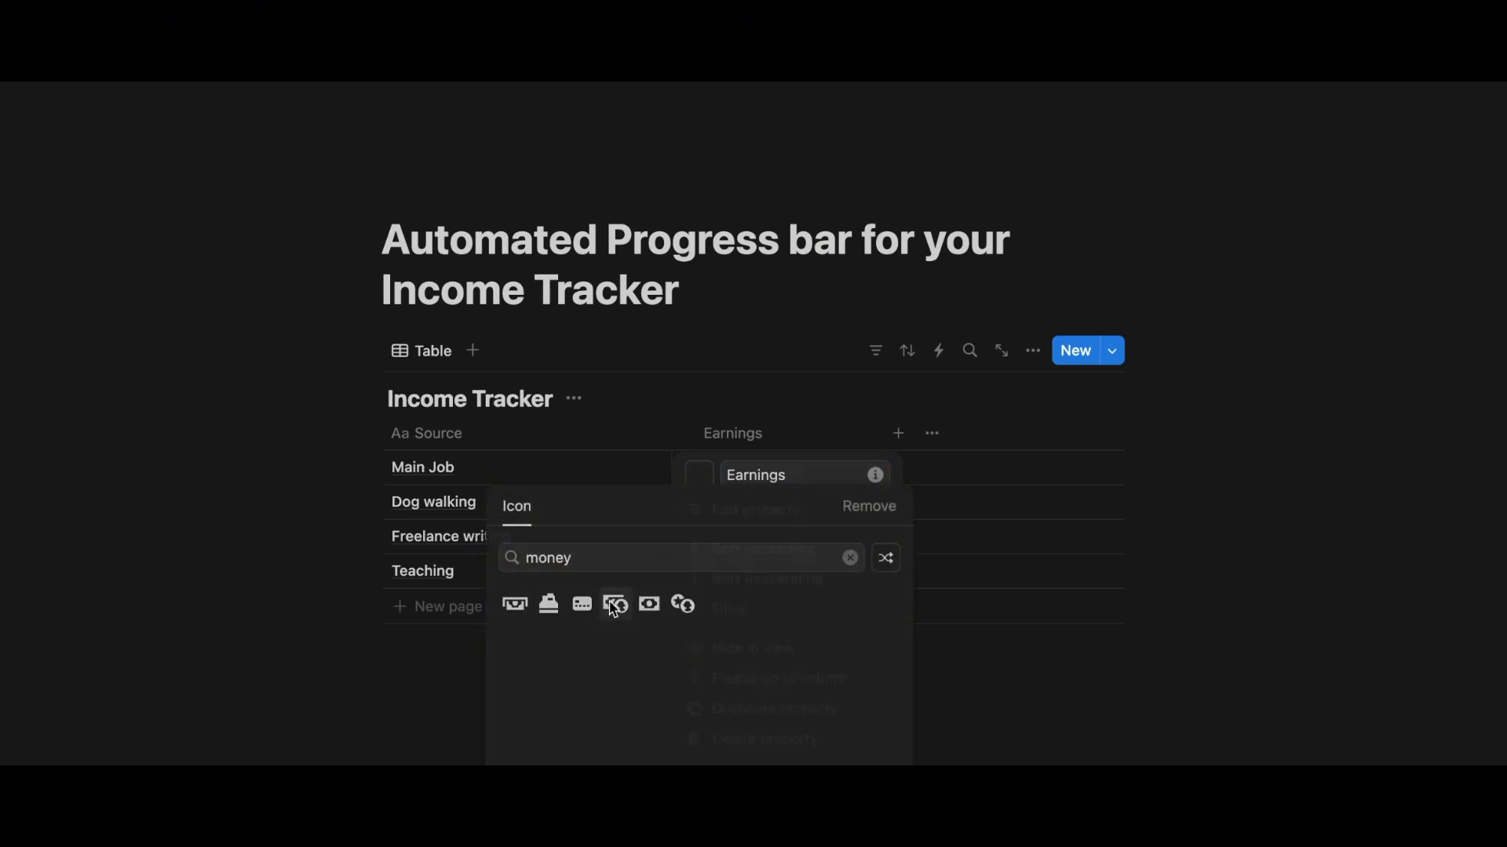
{"action": "left_click", "coordinate": [1020, 645]}
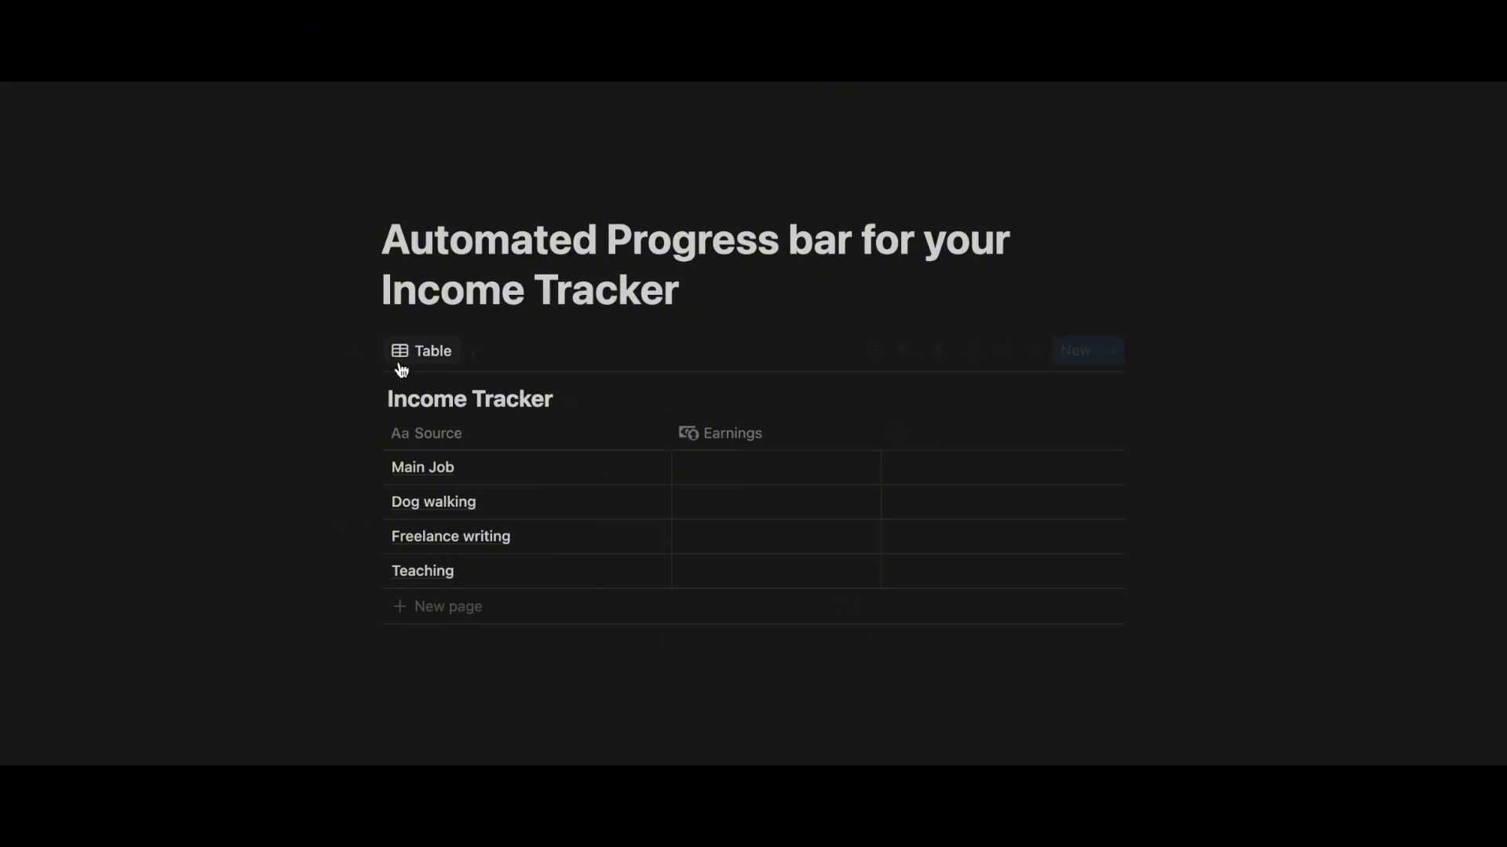
- Search the icons for "book" and give the Source property the closed book icon
{"action": "left_click", "coordinate": [403, 436]}
{"action": "left_click", "coordinate": [410, 477]}
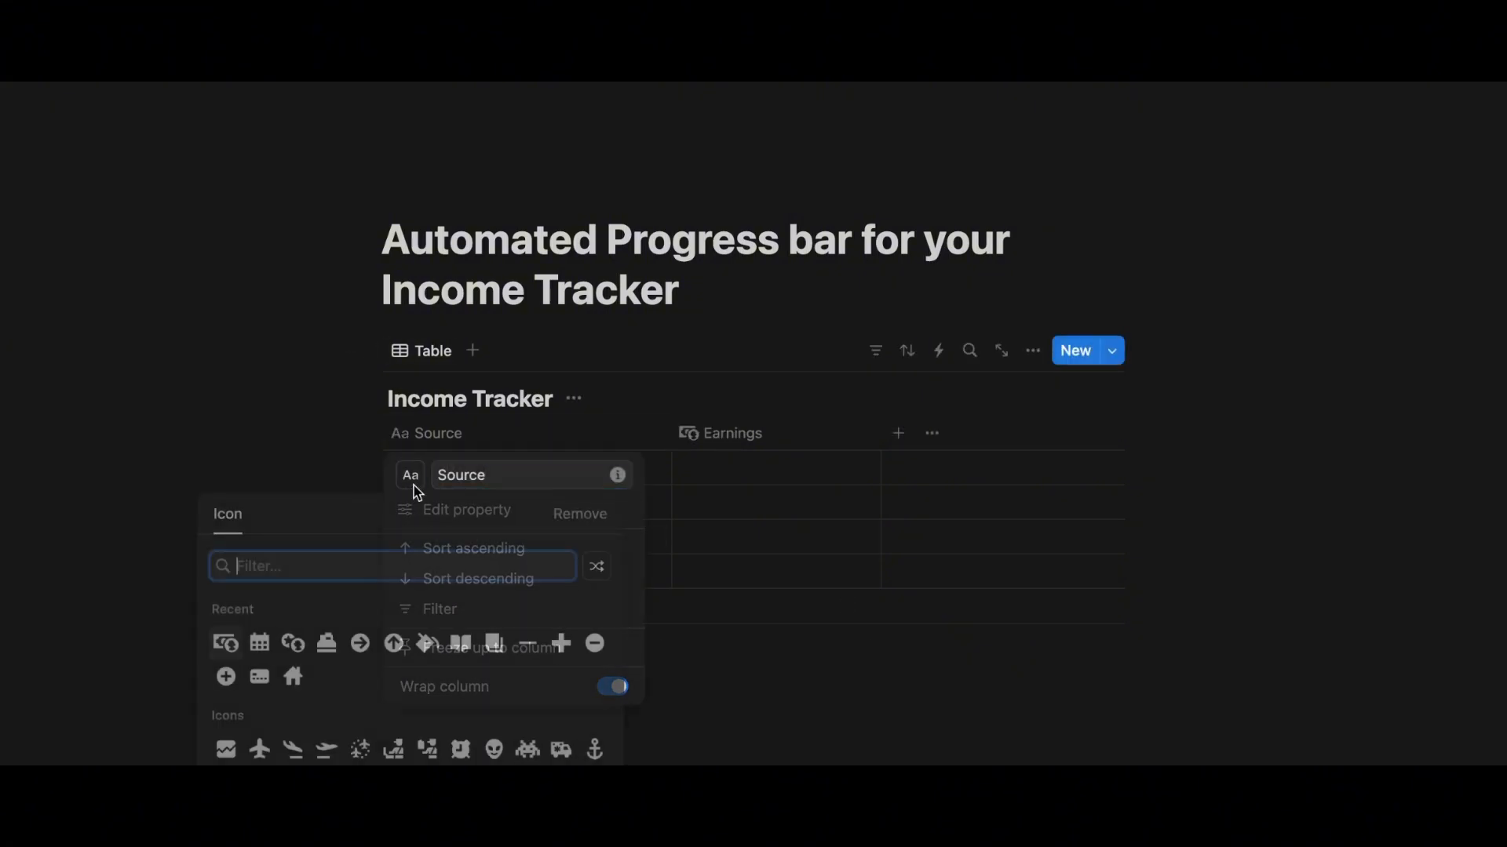
{"action": "type", "text": "book"}
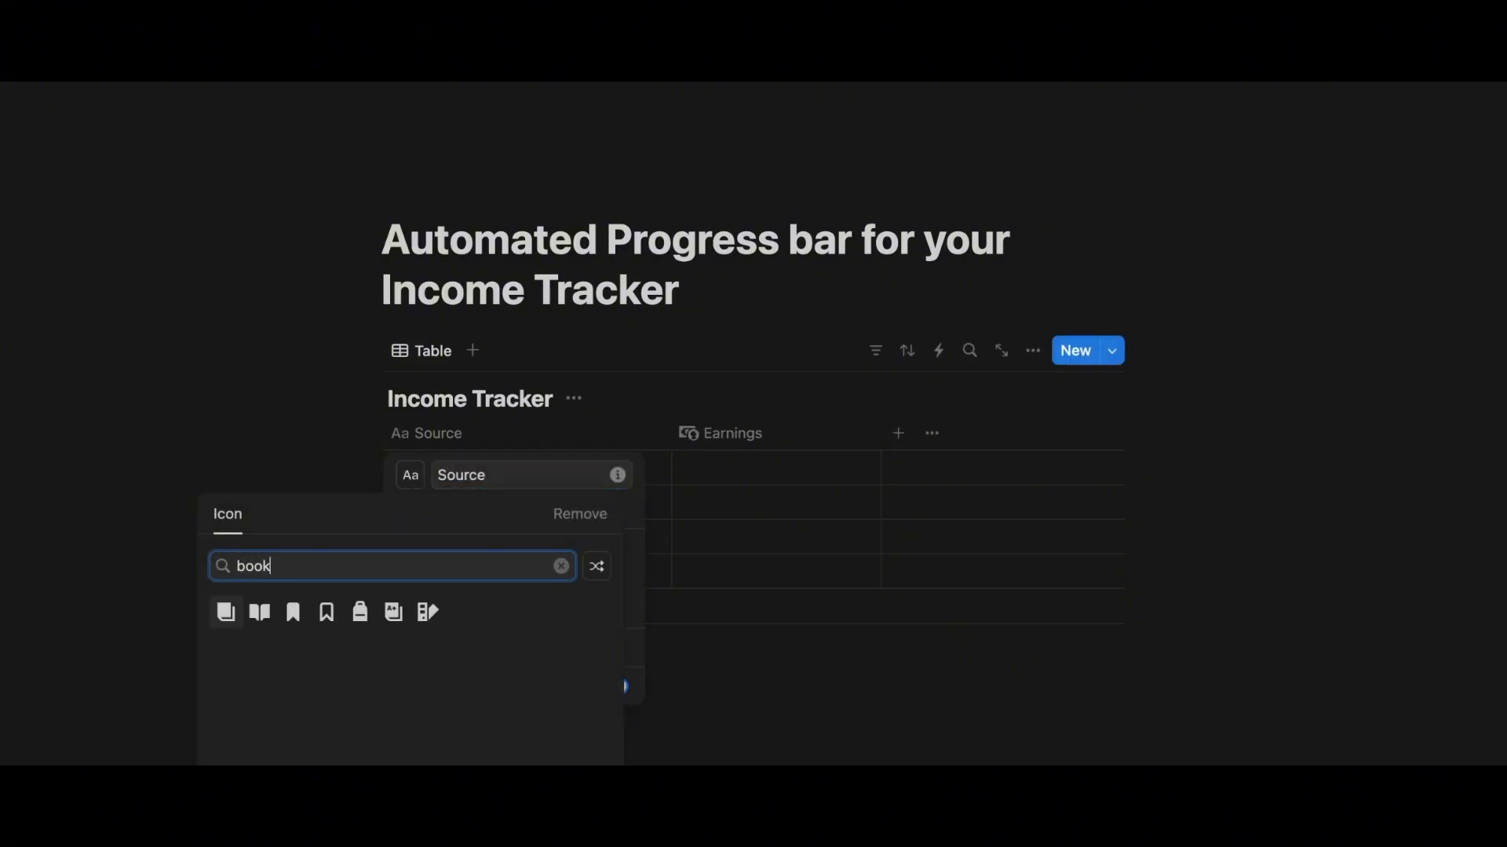
{"action": "left_click", "coordinate": [225, 612]}
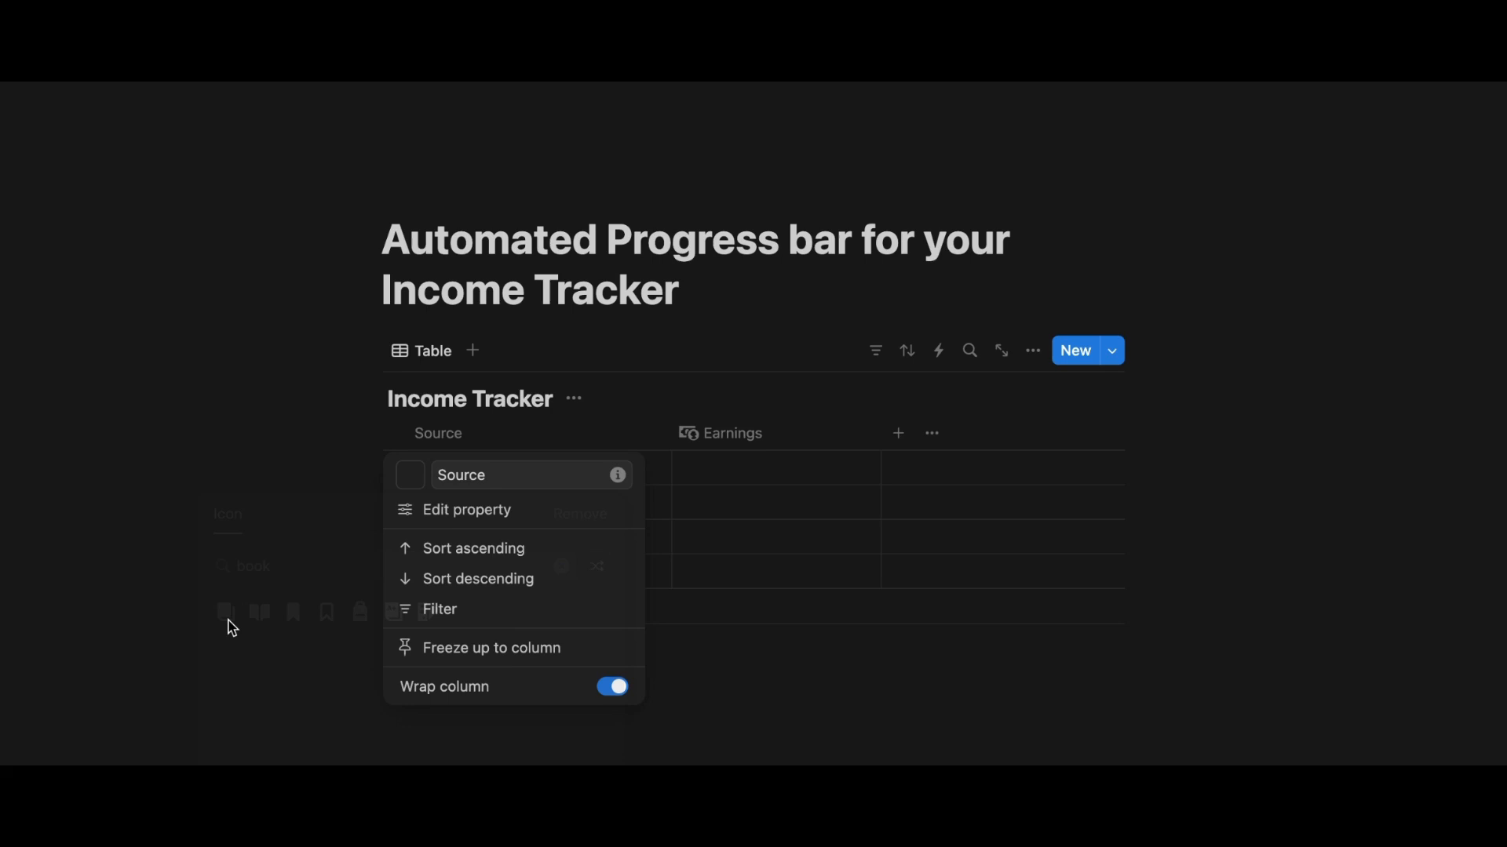
{"action": "left_click", "coordinate": [841, 709]}
- Set the Earnings property's number format to US Dollar
{"action": "left_click", "coordinate": [762, 468]}
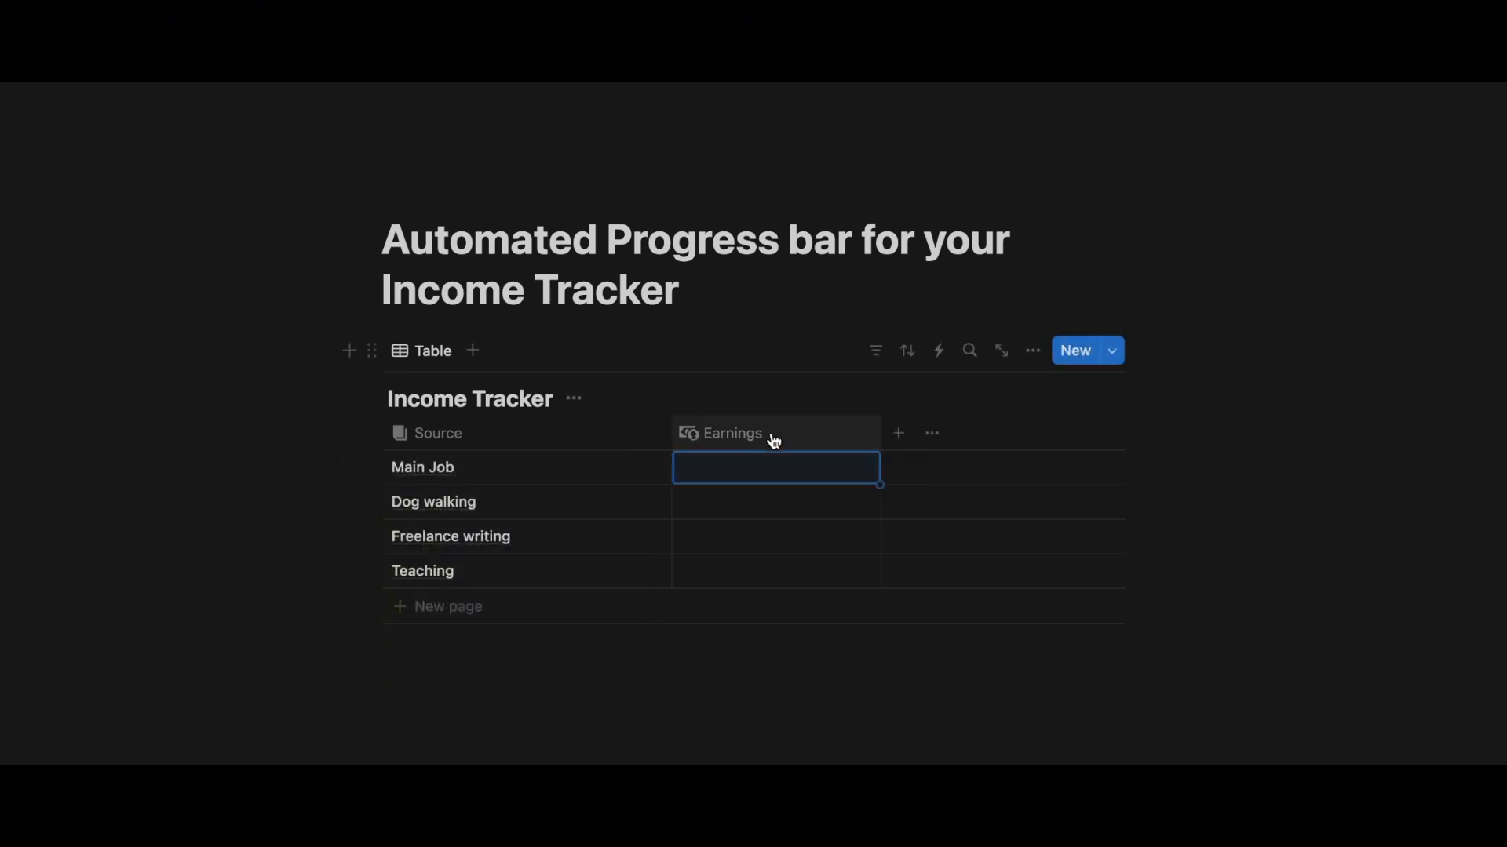
{"action": "left_click", "coordinate": [770, 433]}
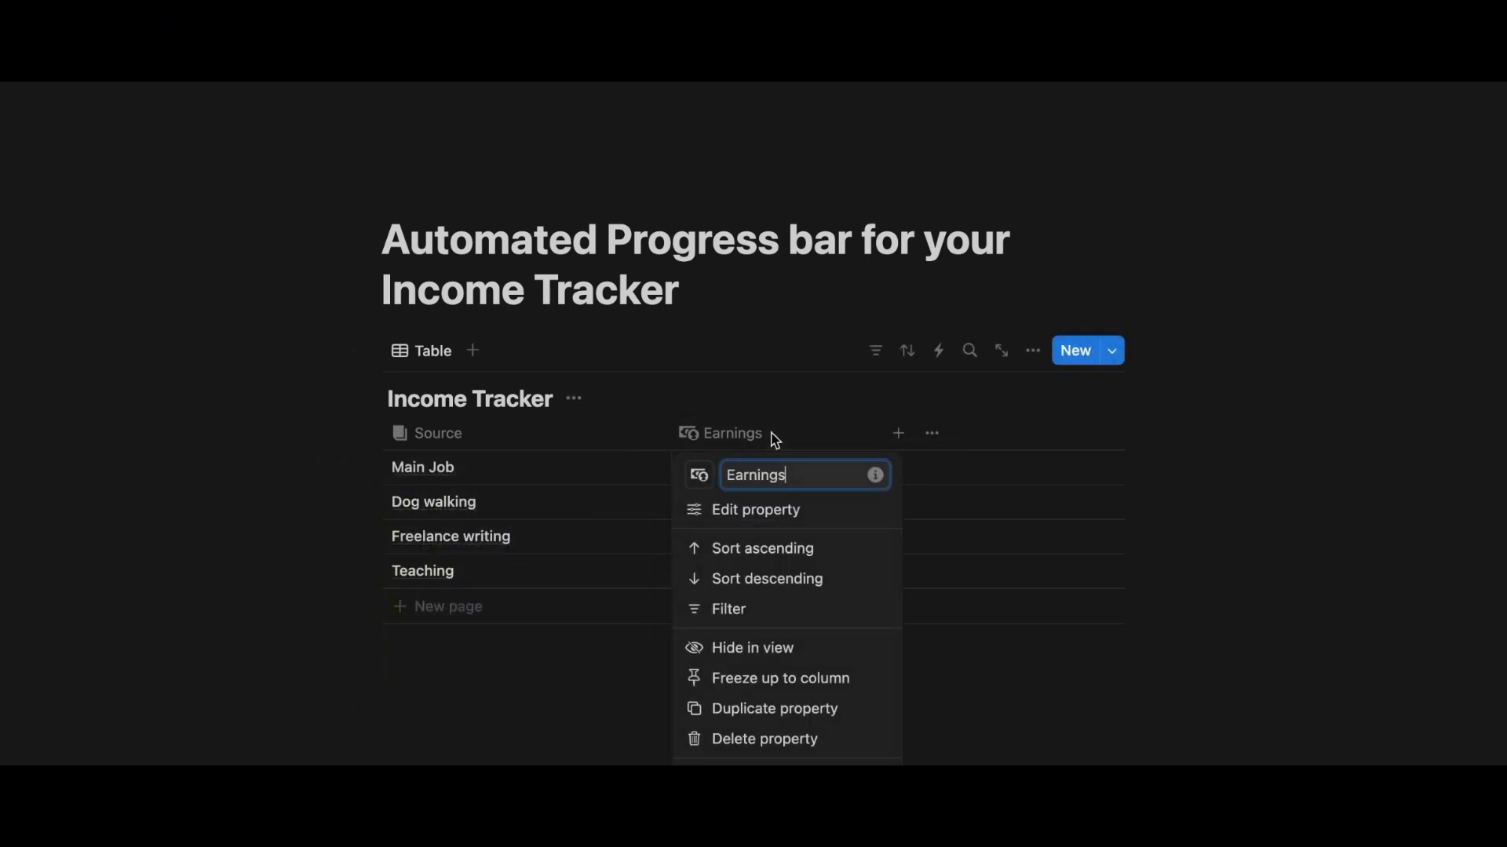
{"action": "left_click", "coordinate": [800, 512]}
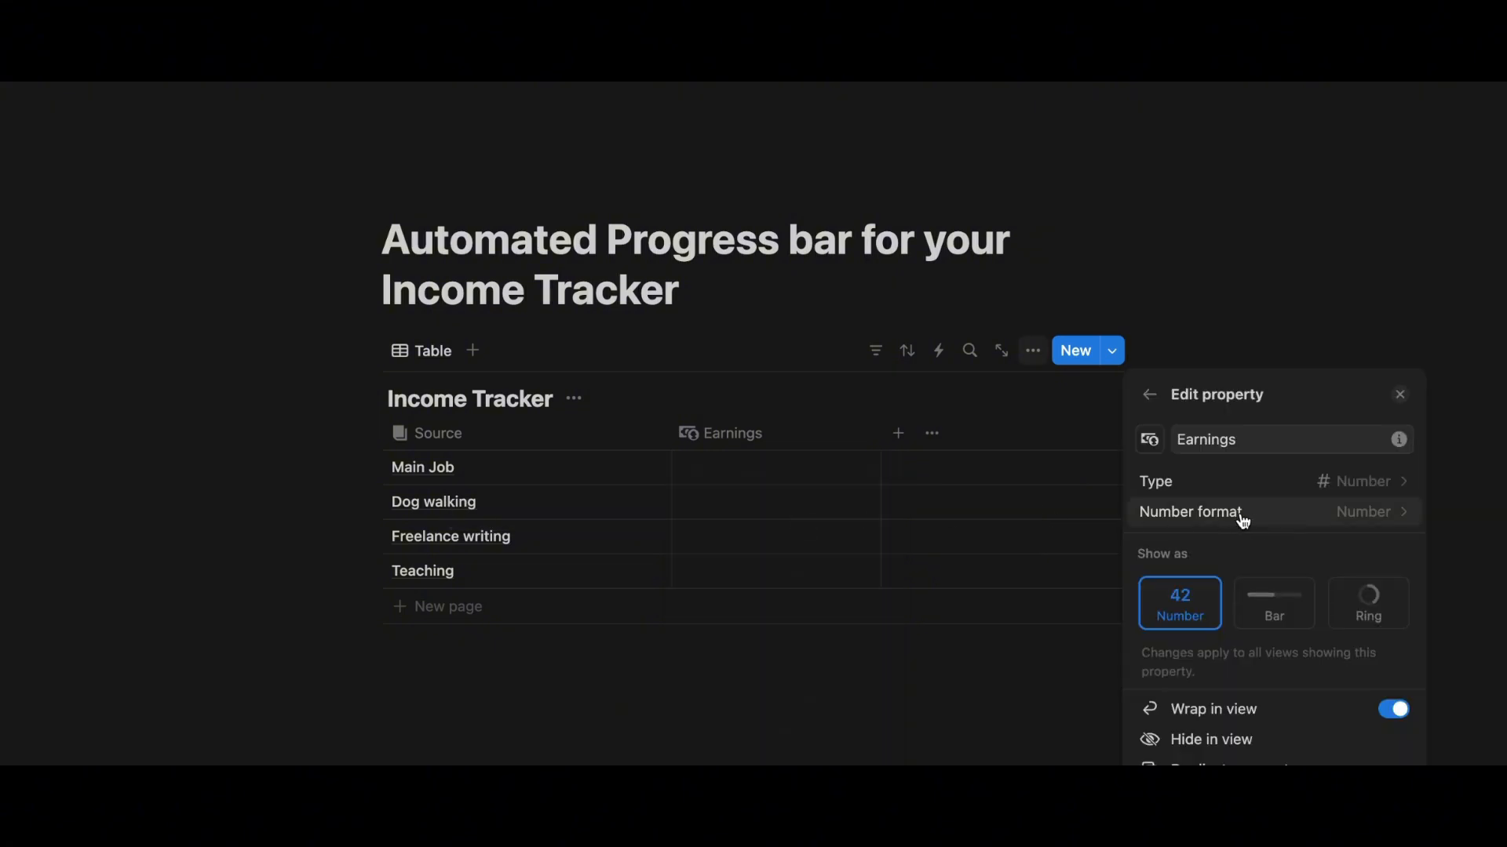
{"action": "left_click", "coordinate": [1268, 515]}
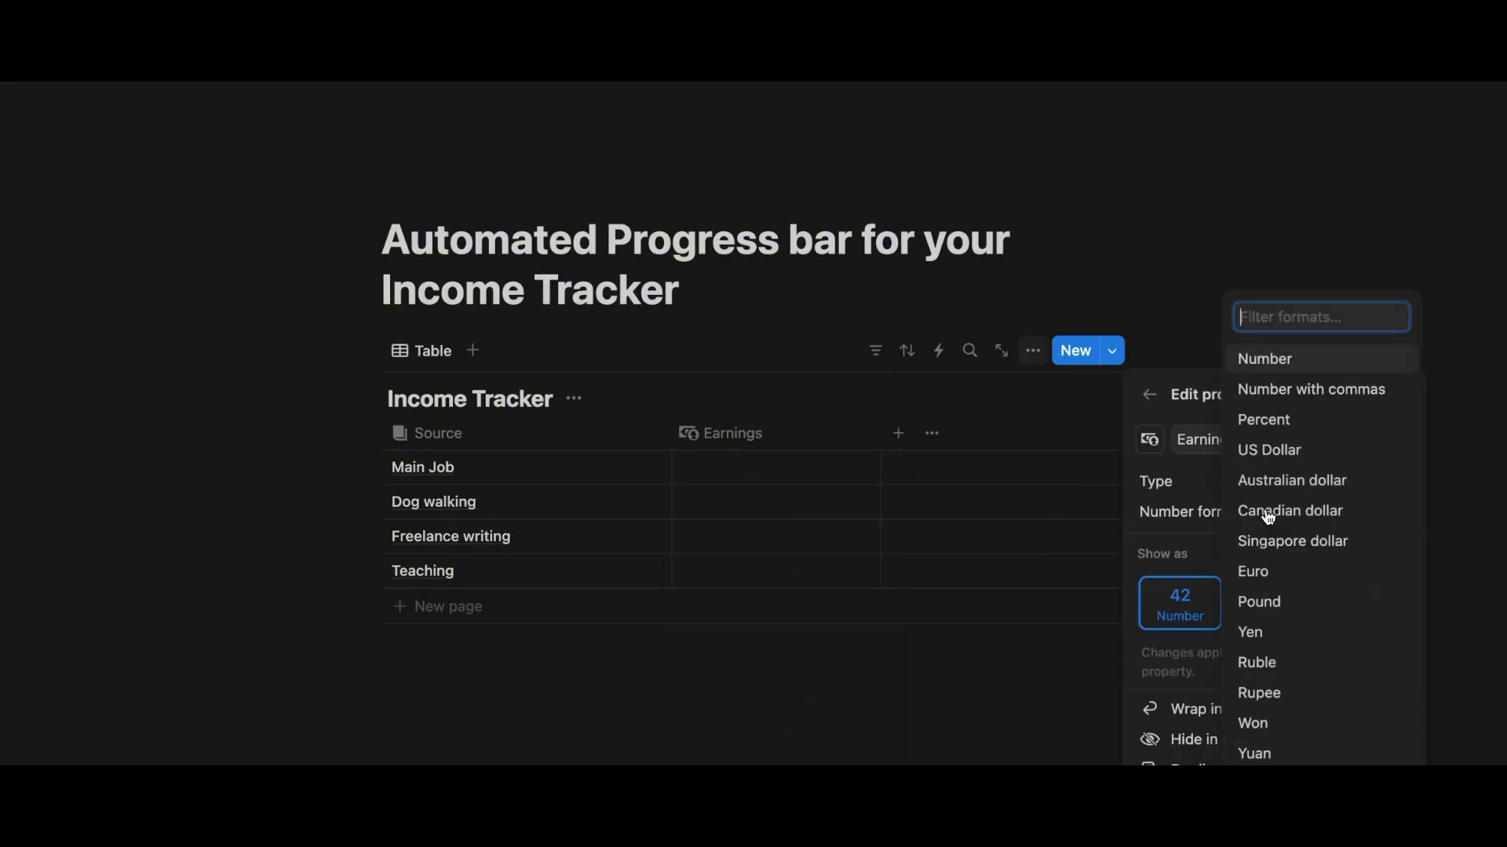
{"action": "left_click", "coordinate": [1273, 452]}
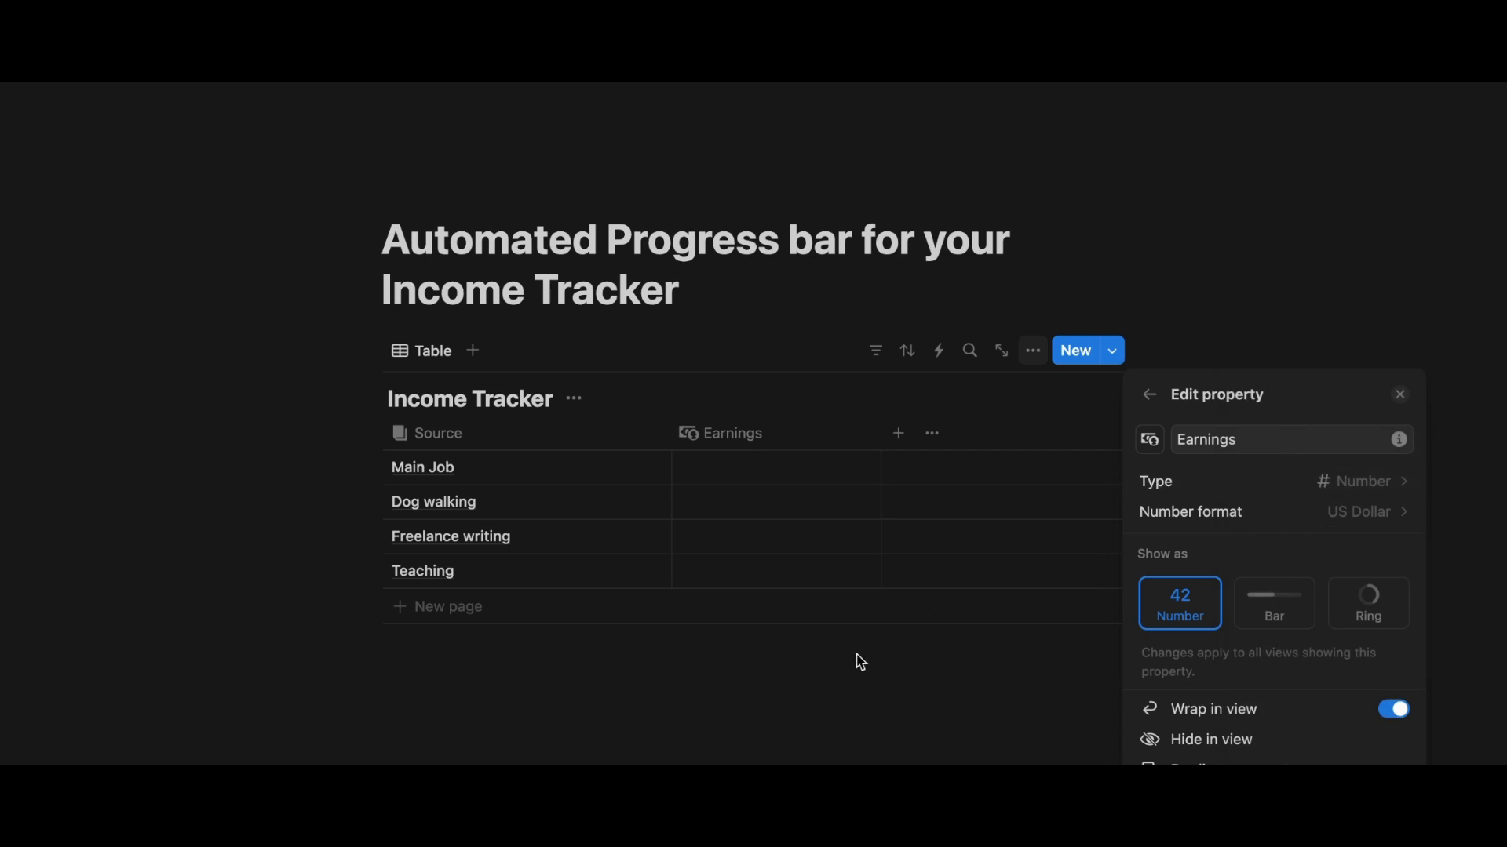
{"action": "left_click", "coordinate": [834, 695]}
- Enter the earnings: 1000 for Main Job, 250 for Dog walking, 500 for Freelance writing and 450 for Teaching
{"action": "left_click", "coordinate": [759, 463]}
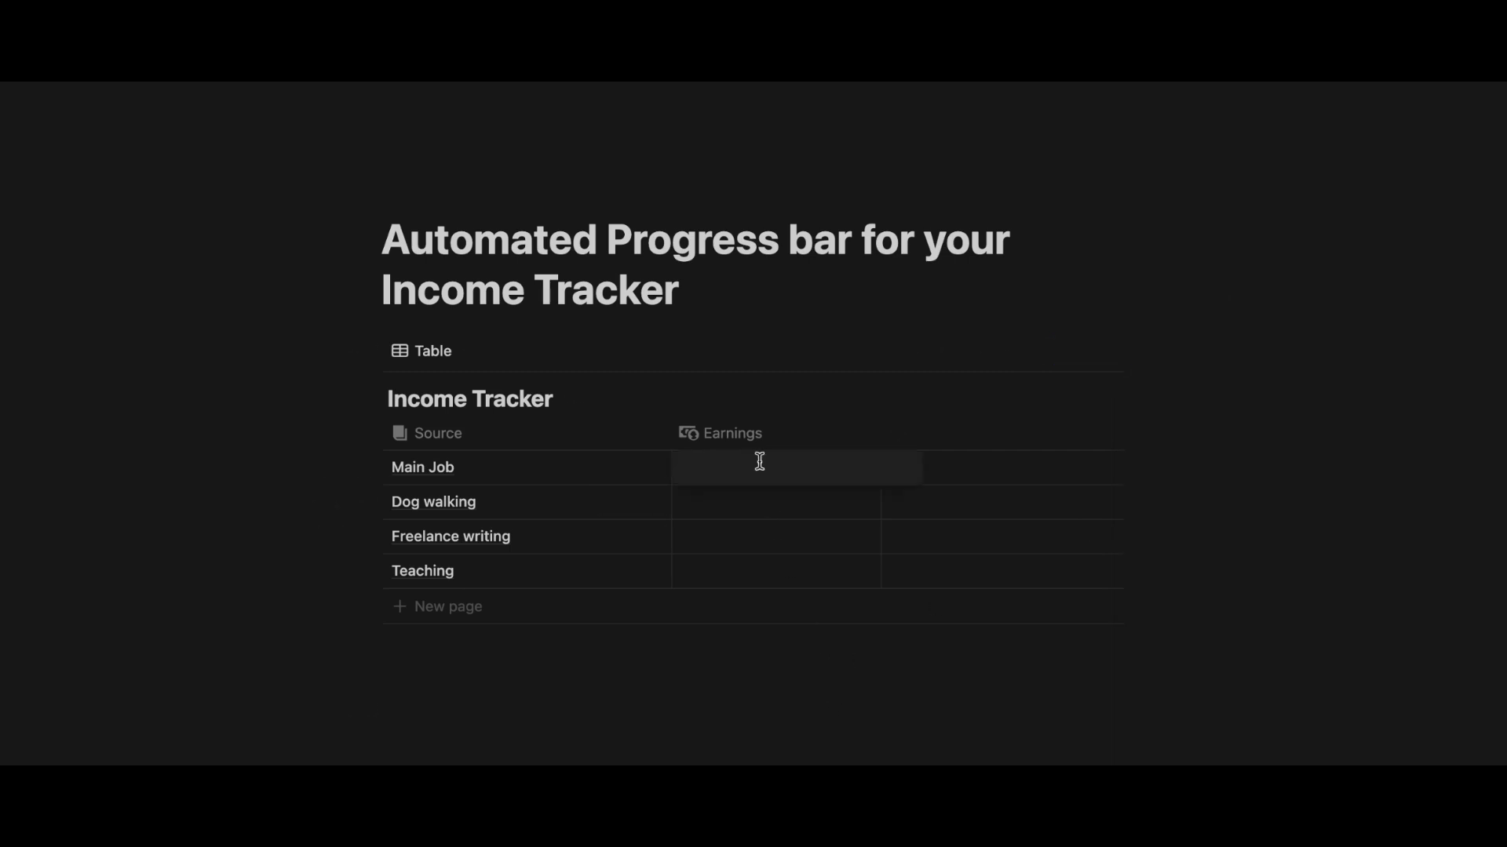
{"action": "type", "text": "1000"}
{"action": "key", "text": "Return"}
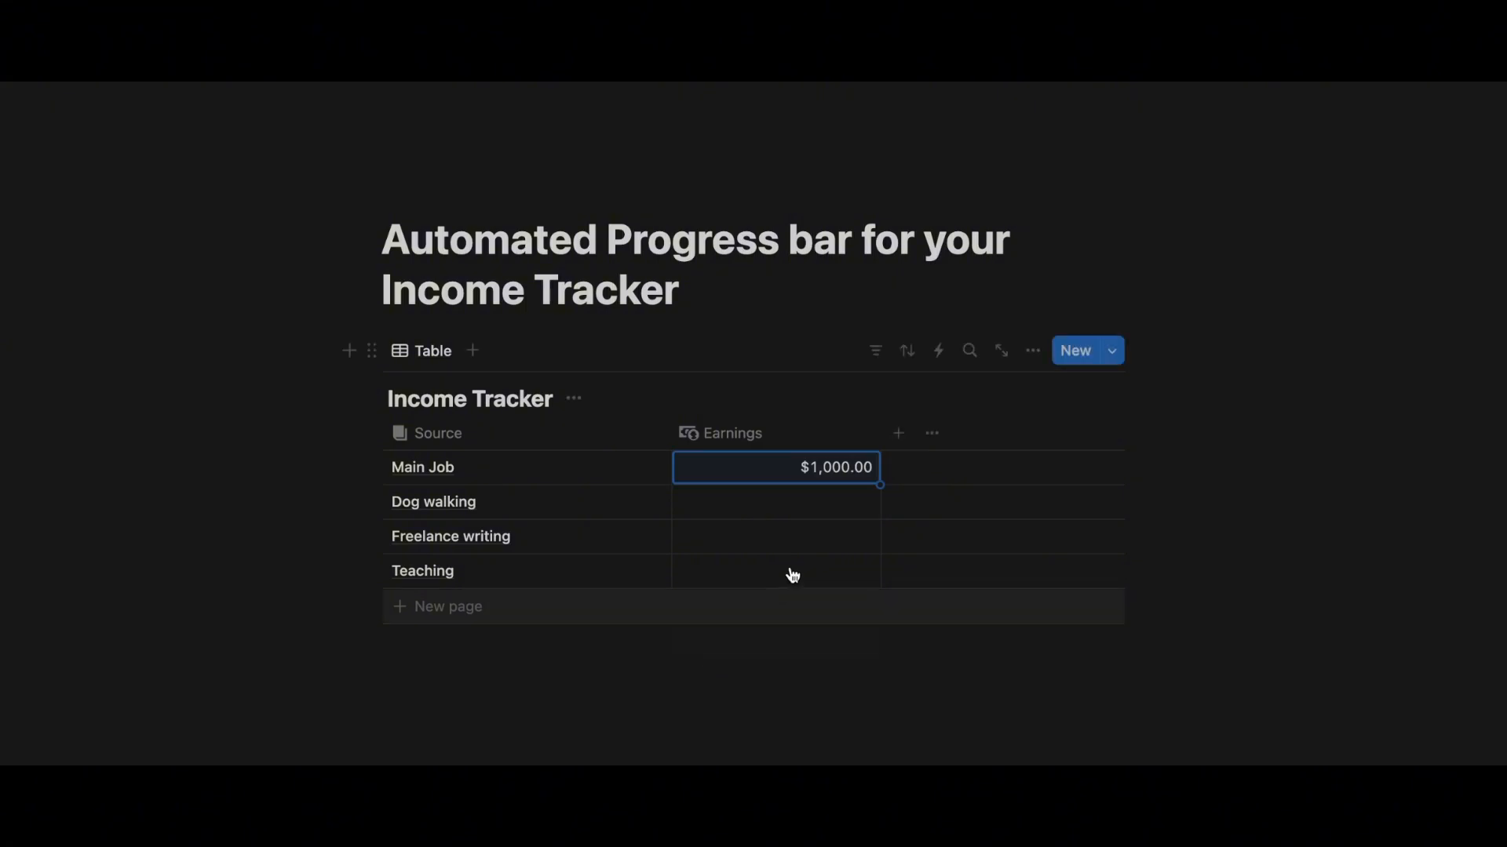
{"action": "left_click", "coordinate": [821, 500]}
{"action": "type", "text": "250"}
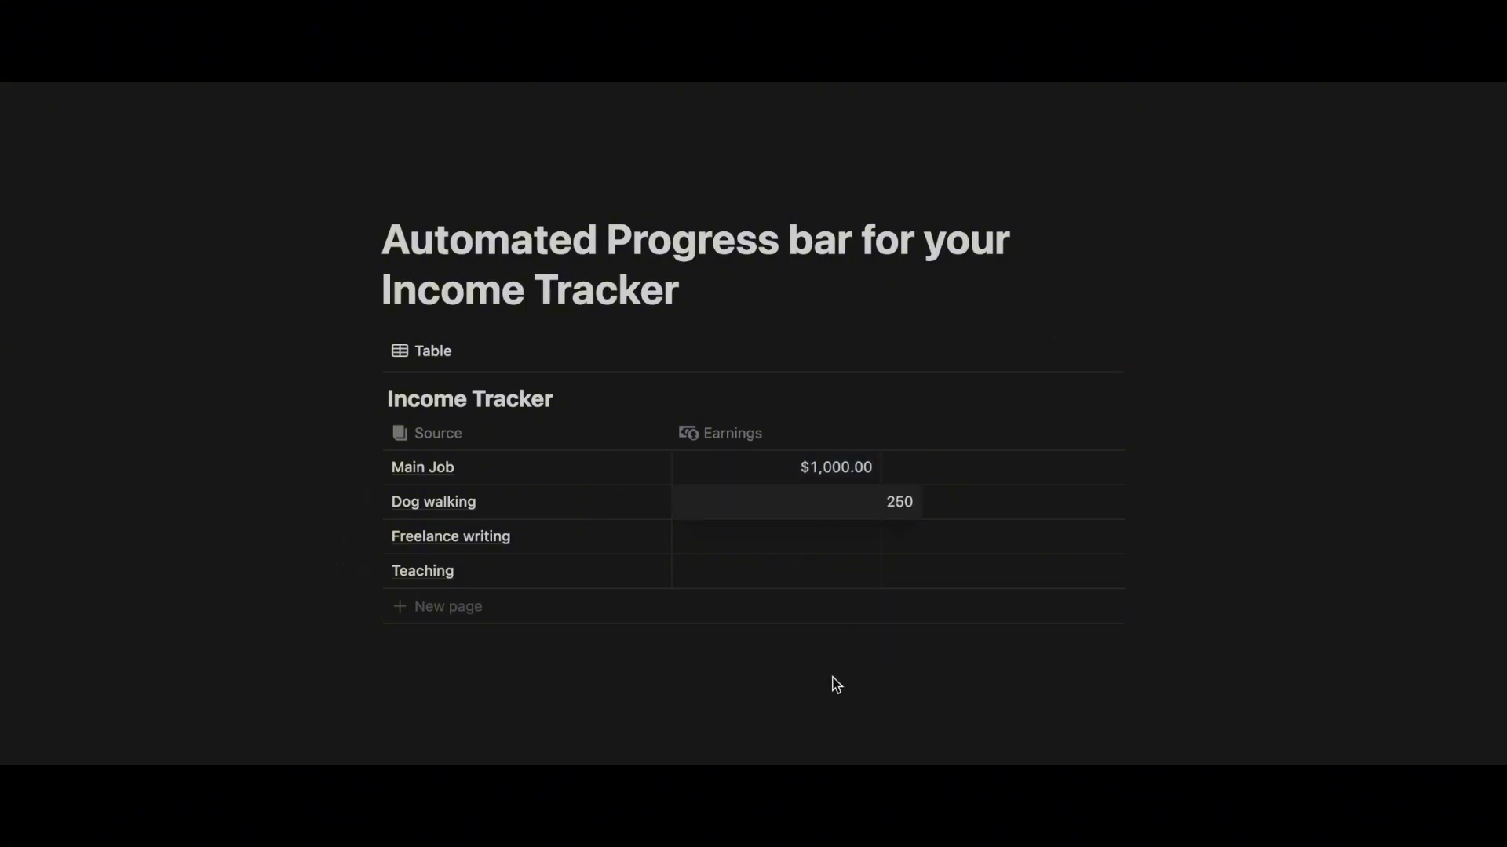
{"action": "key", "text": "Return"}
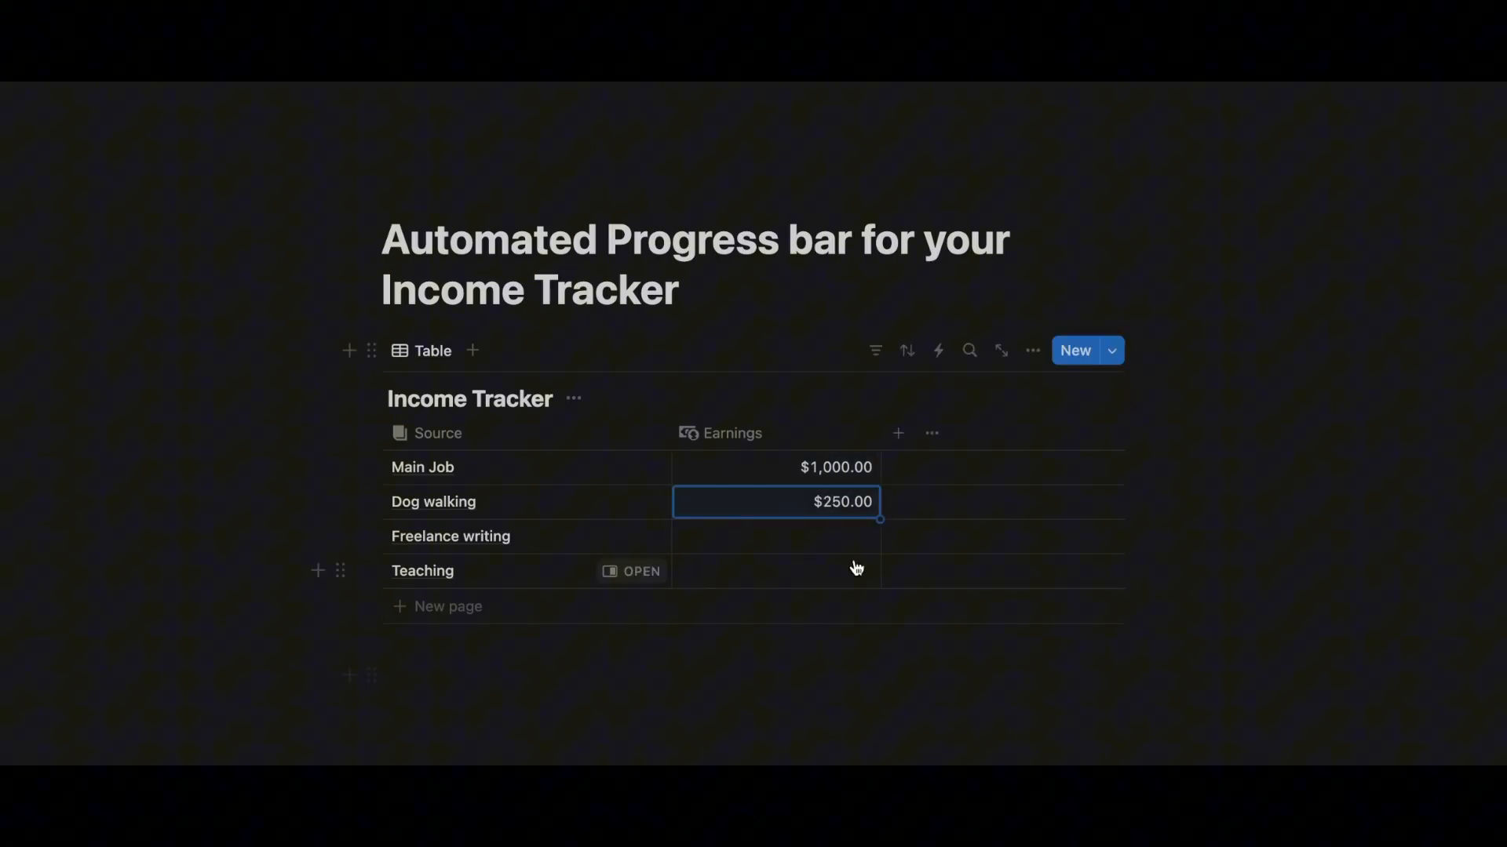
{"action": "left_click", "coordinate": [817, 537]}
{"action": "type", "text": "5000"}
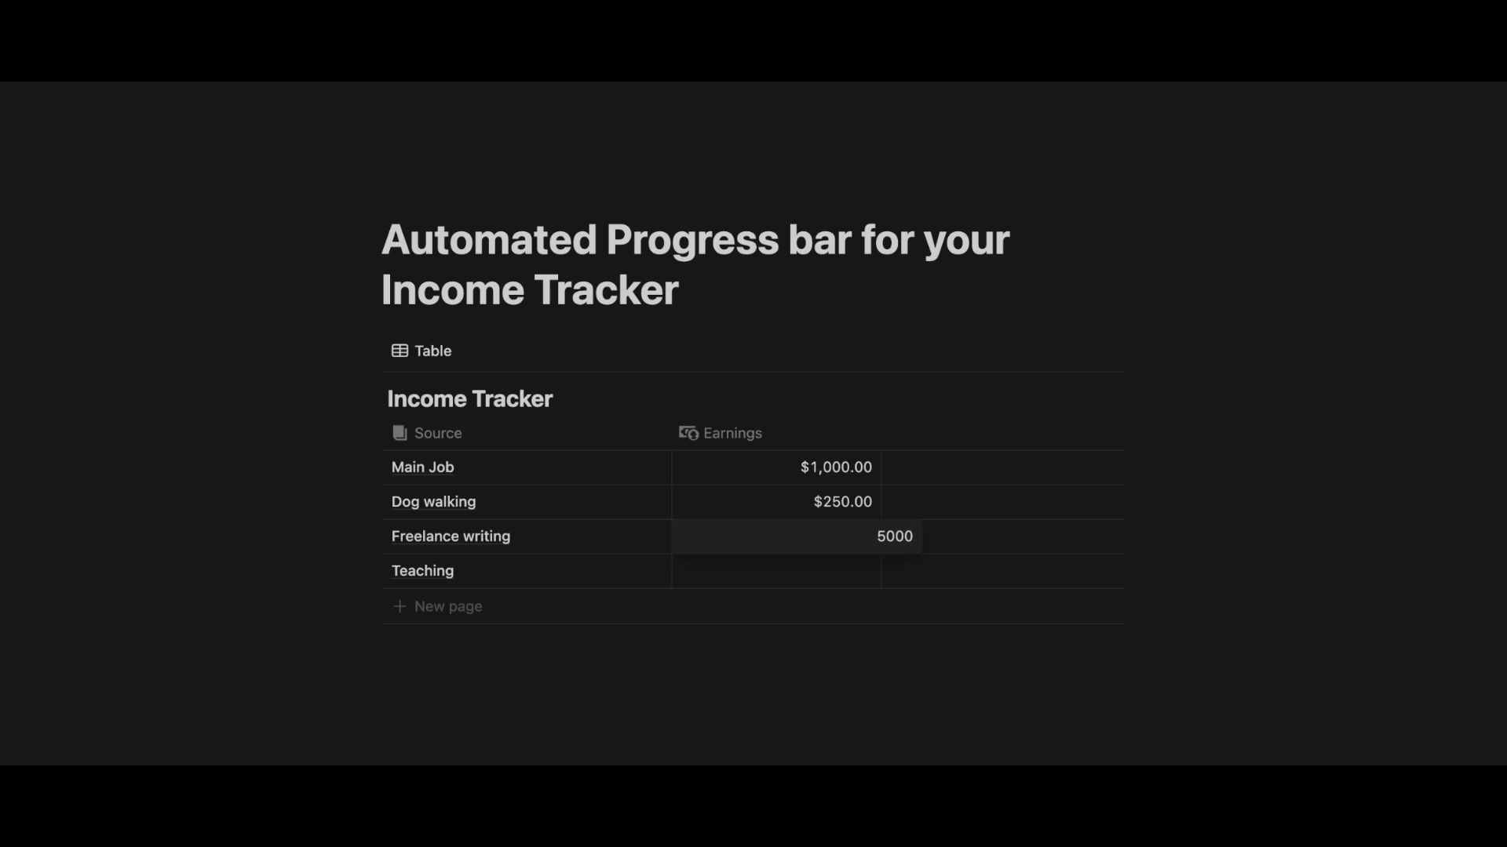
{"action": "left_click", "coordinate": [808, 570]}
{"action": "type", "text": "450"}
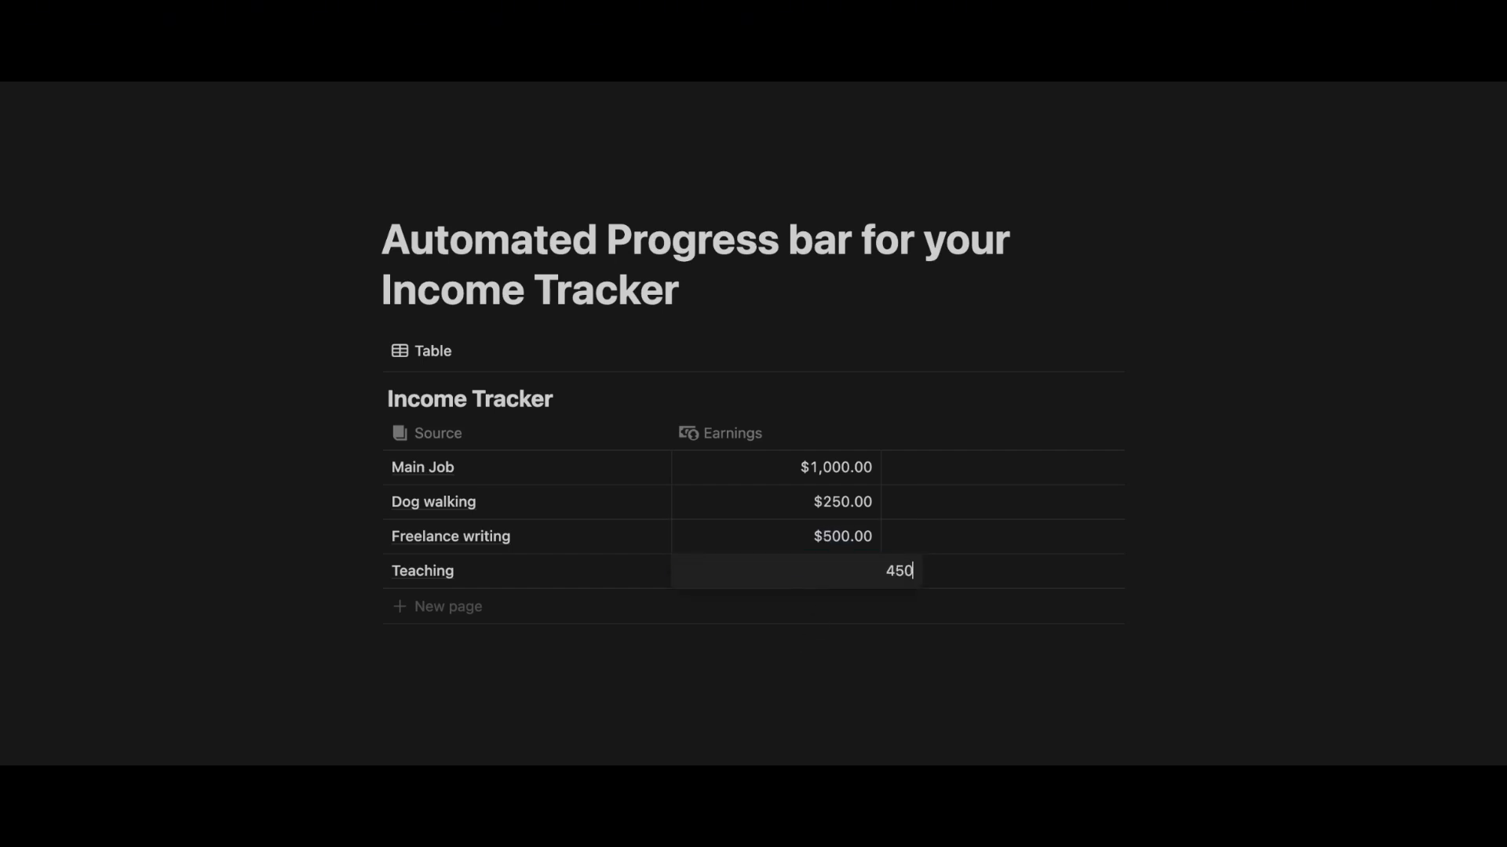
- Insert a new inline database below the Income Tracker and title it "Total Income"
{"action": "left_click", "coordinate": [426, 688]}
{"action": "type", "text": "/"}
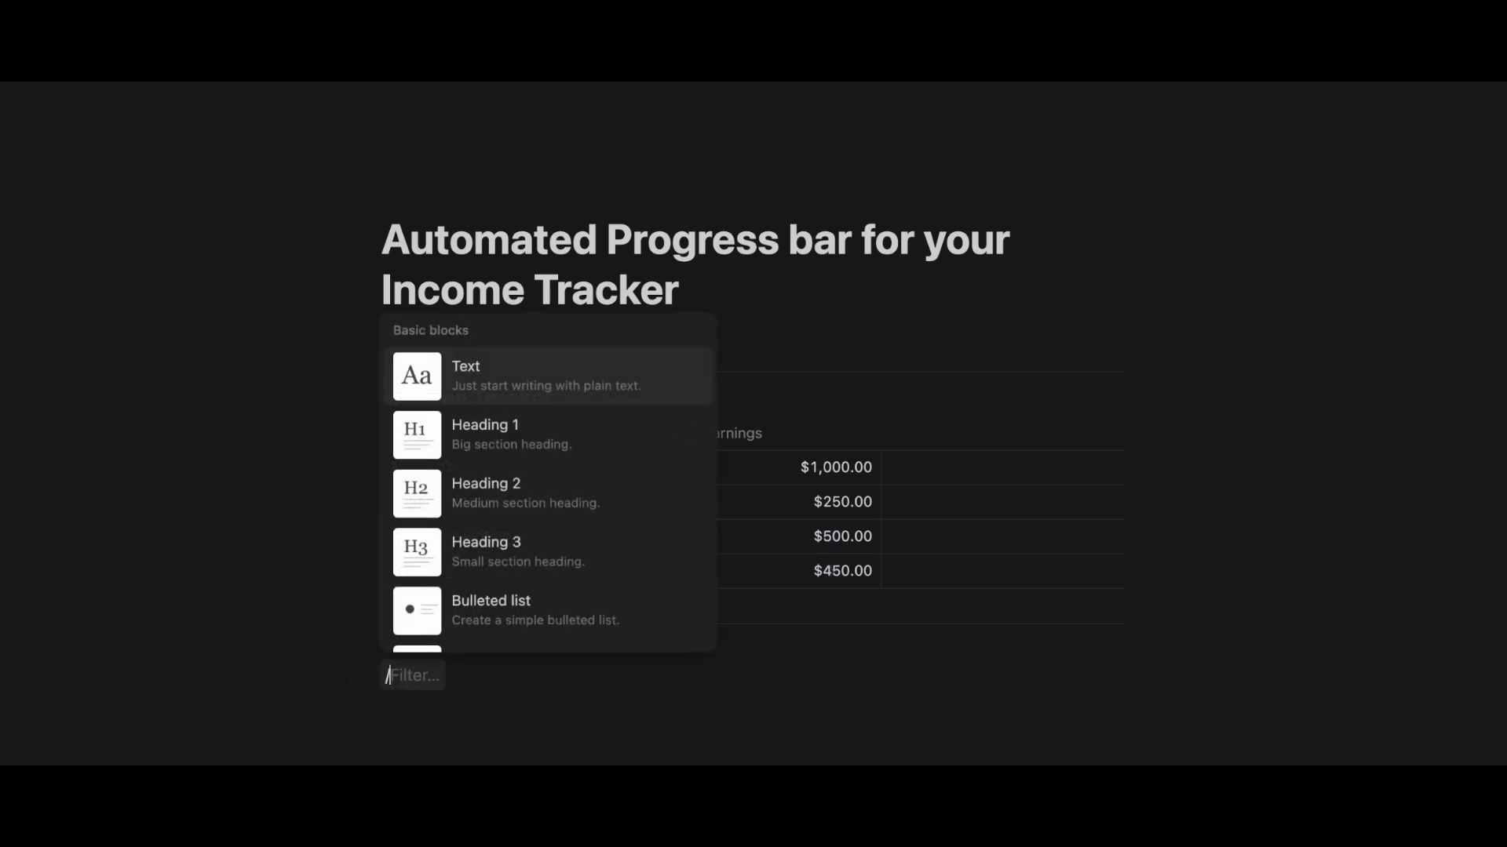
{"action": "type", "text": "databasetable"}
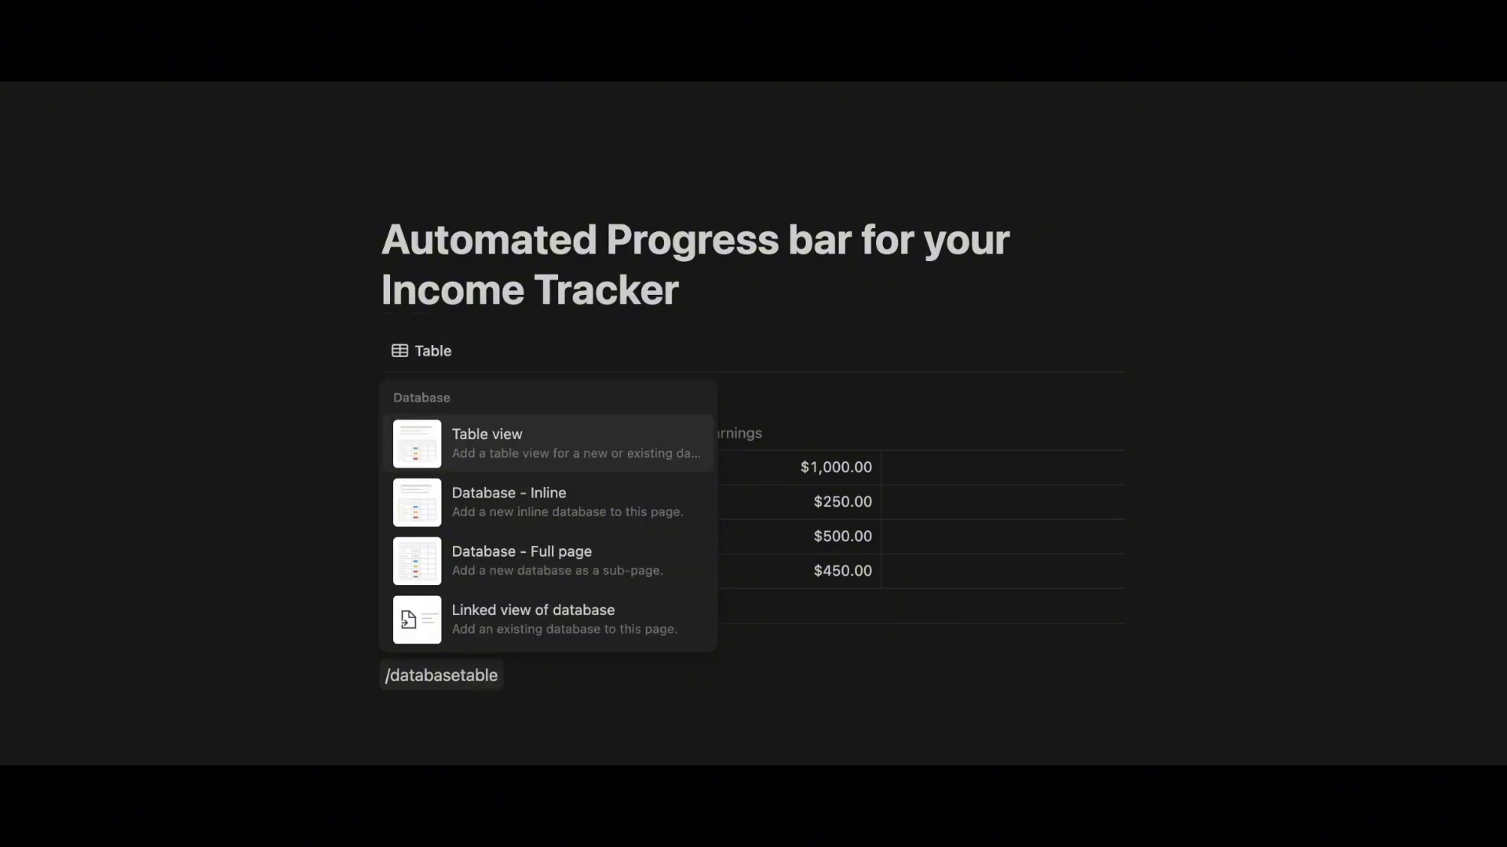
{"action": "left_click", "coordinate": [495, 502]}
{"action": "type", "text": "T"}
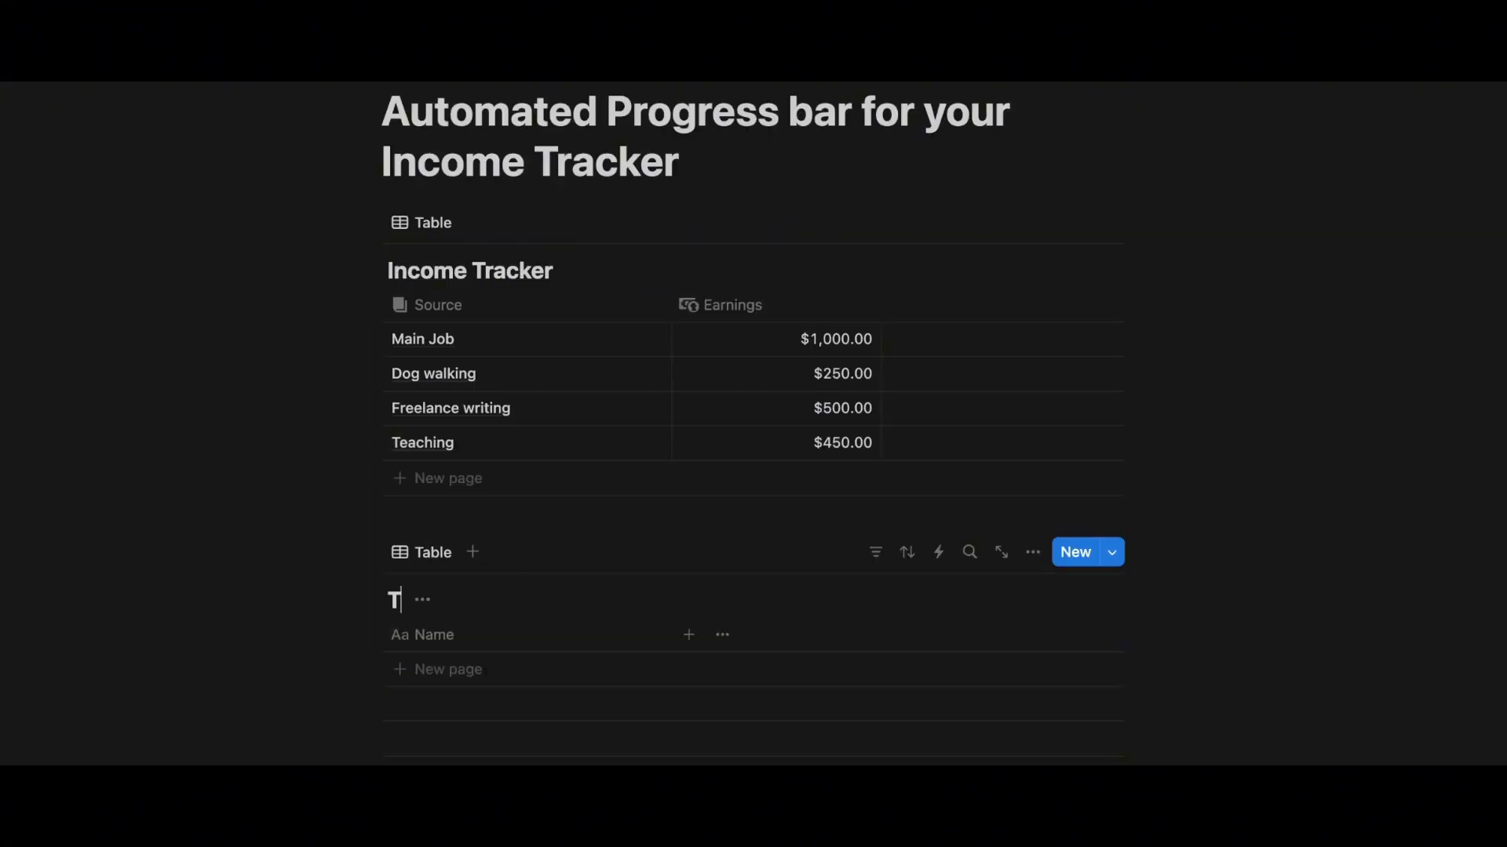
{"action": "type", "text": "otal Income"}
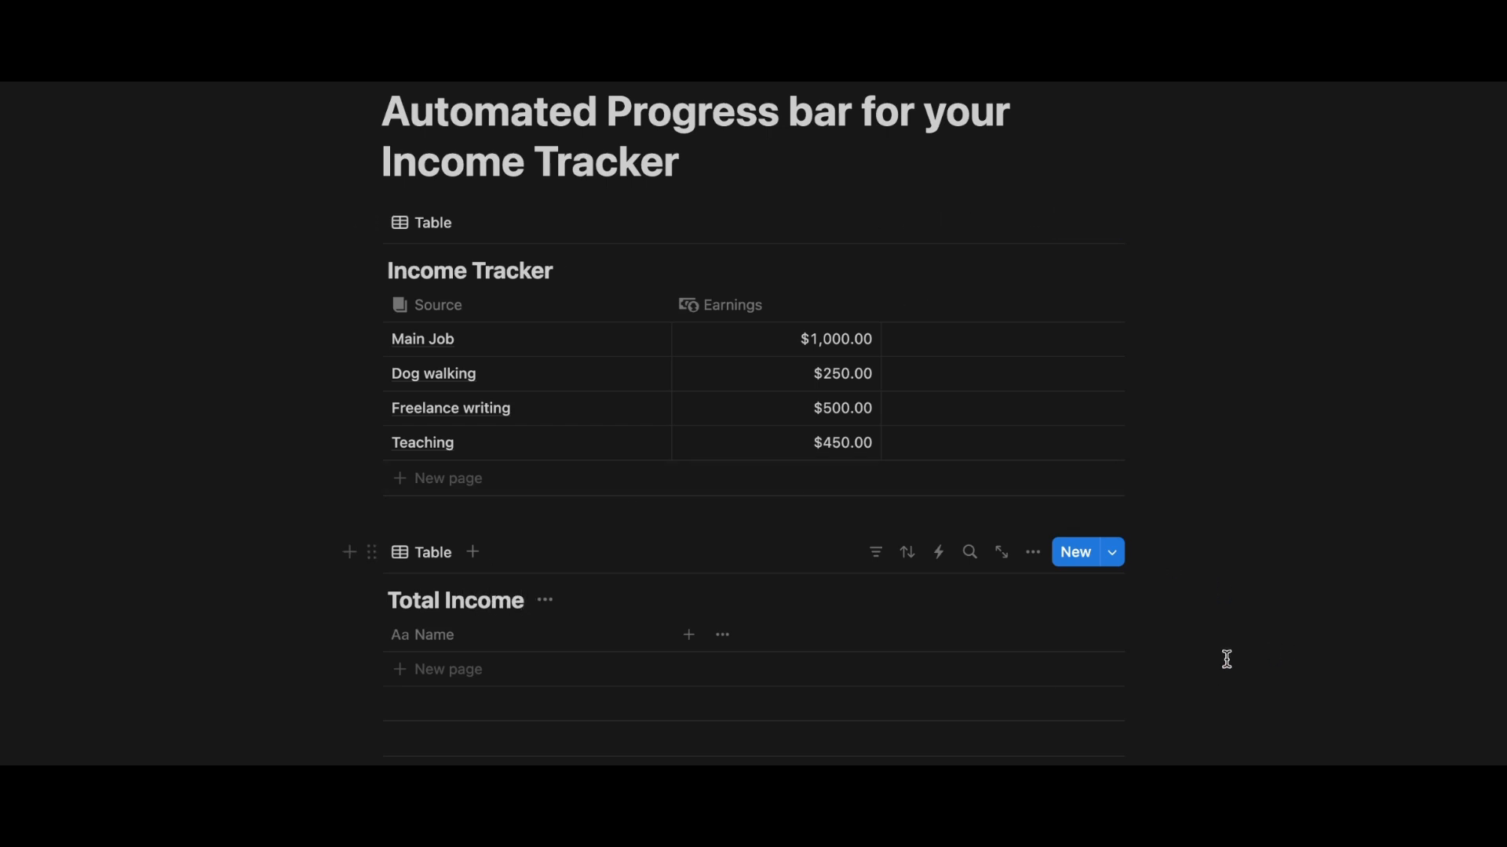
{"action": "left_click", "coordinate": [611, 672]}
{"action": "left_click", "coordinate": [516, 579]}
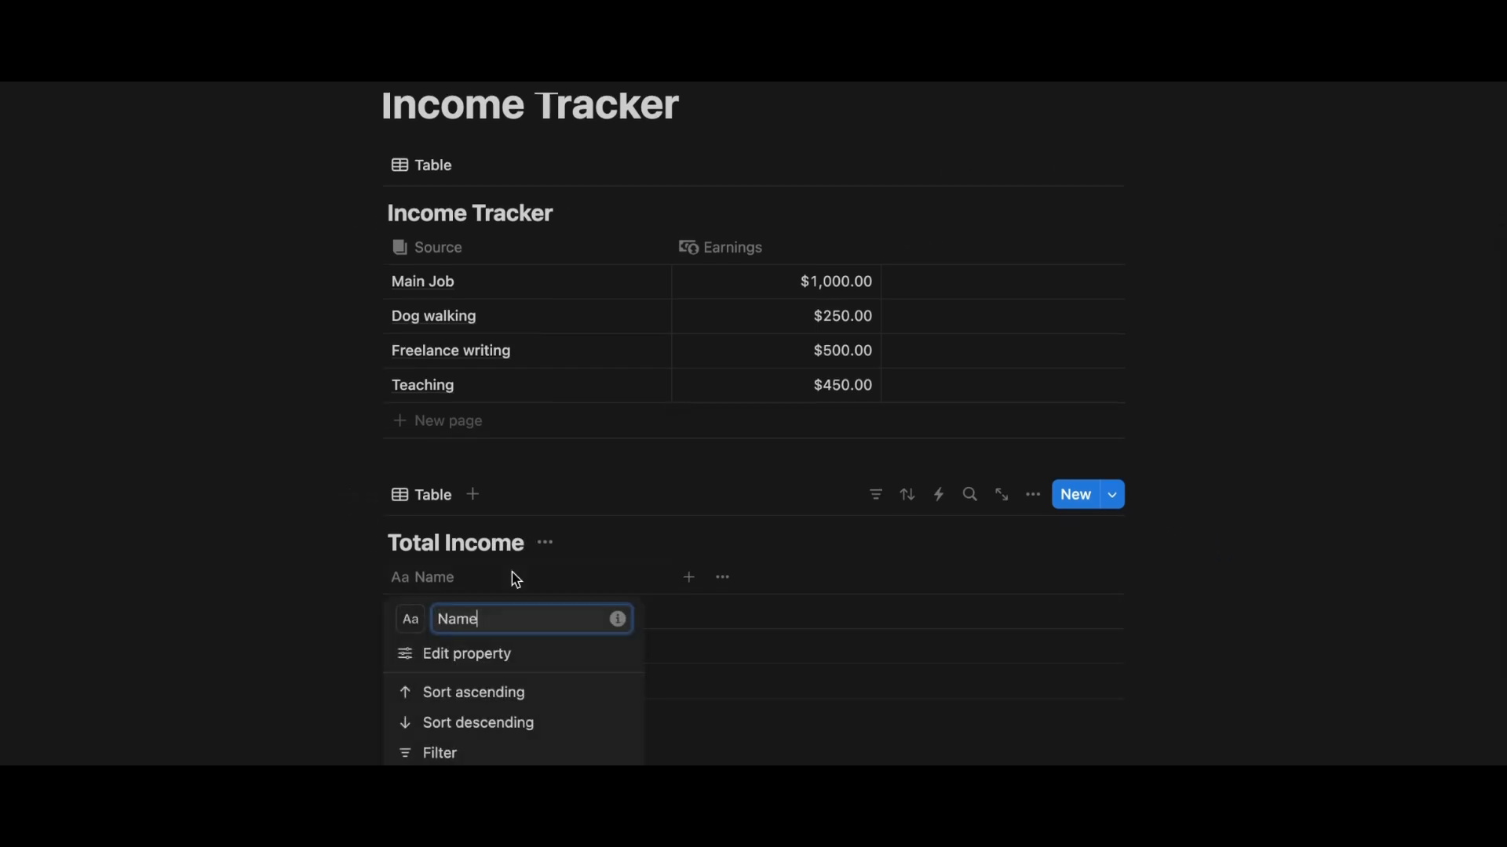
{"action": "key", "text": "super+a"}
{"action": "type", "text": "S"}
- Add an entry named "Total Income Sources" to the Total Income database
{"action": "left_click", "coordinate": [518, 614]}
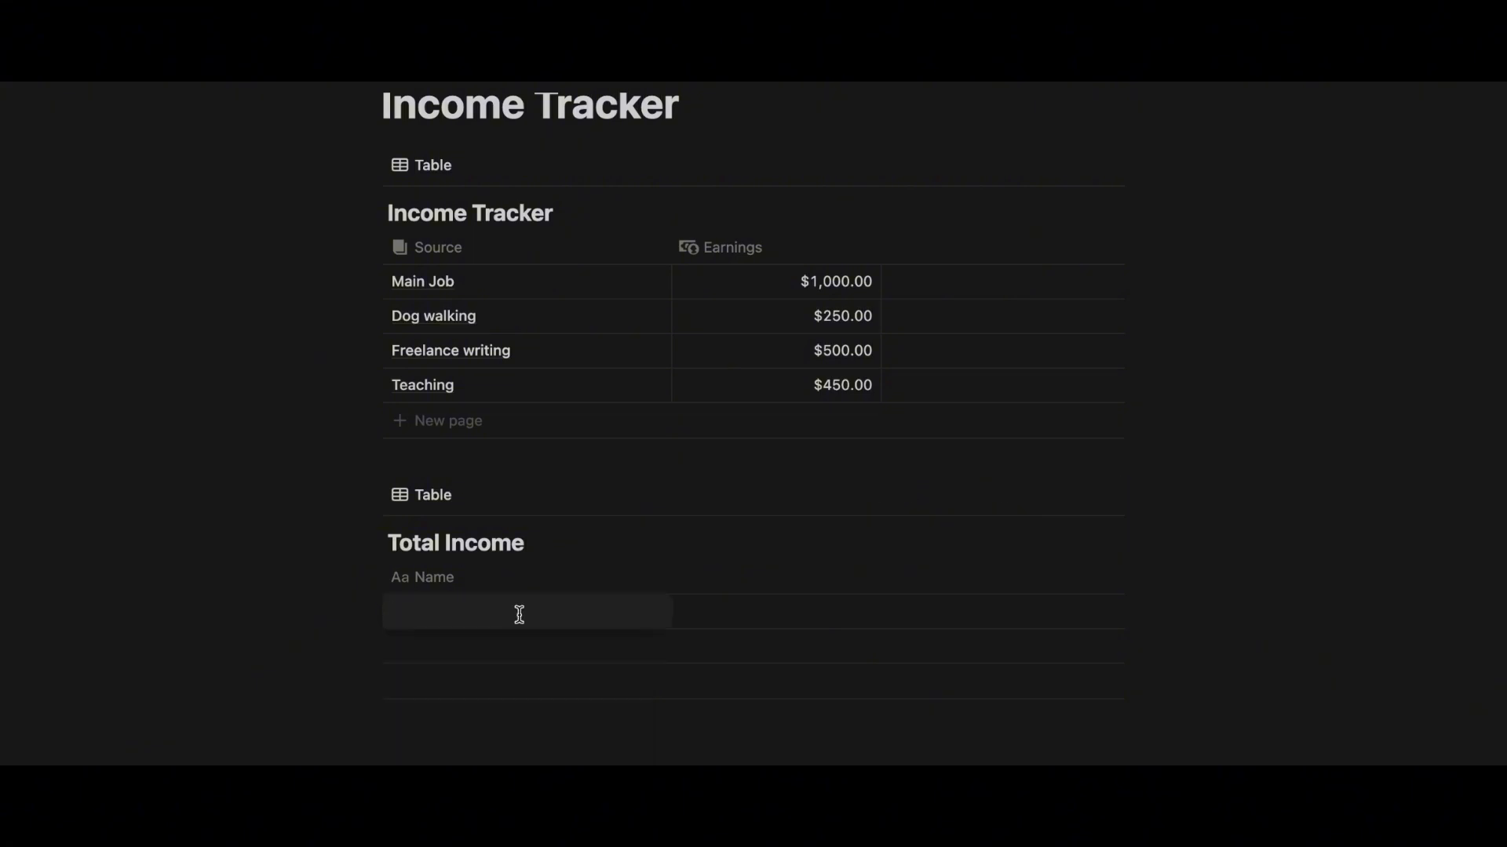
{"action": "type", "text": "Total Income Sources"}
{"action": "key", "text": "Return"}
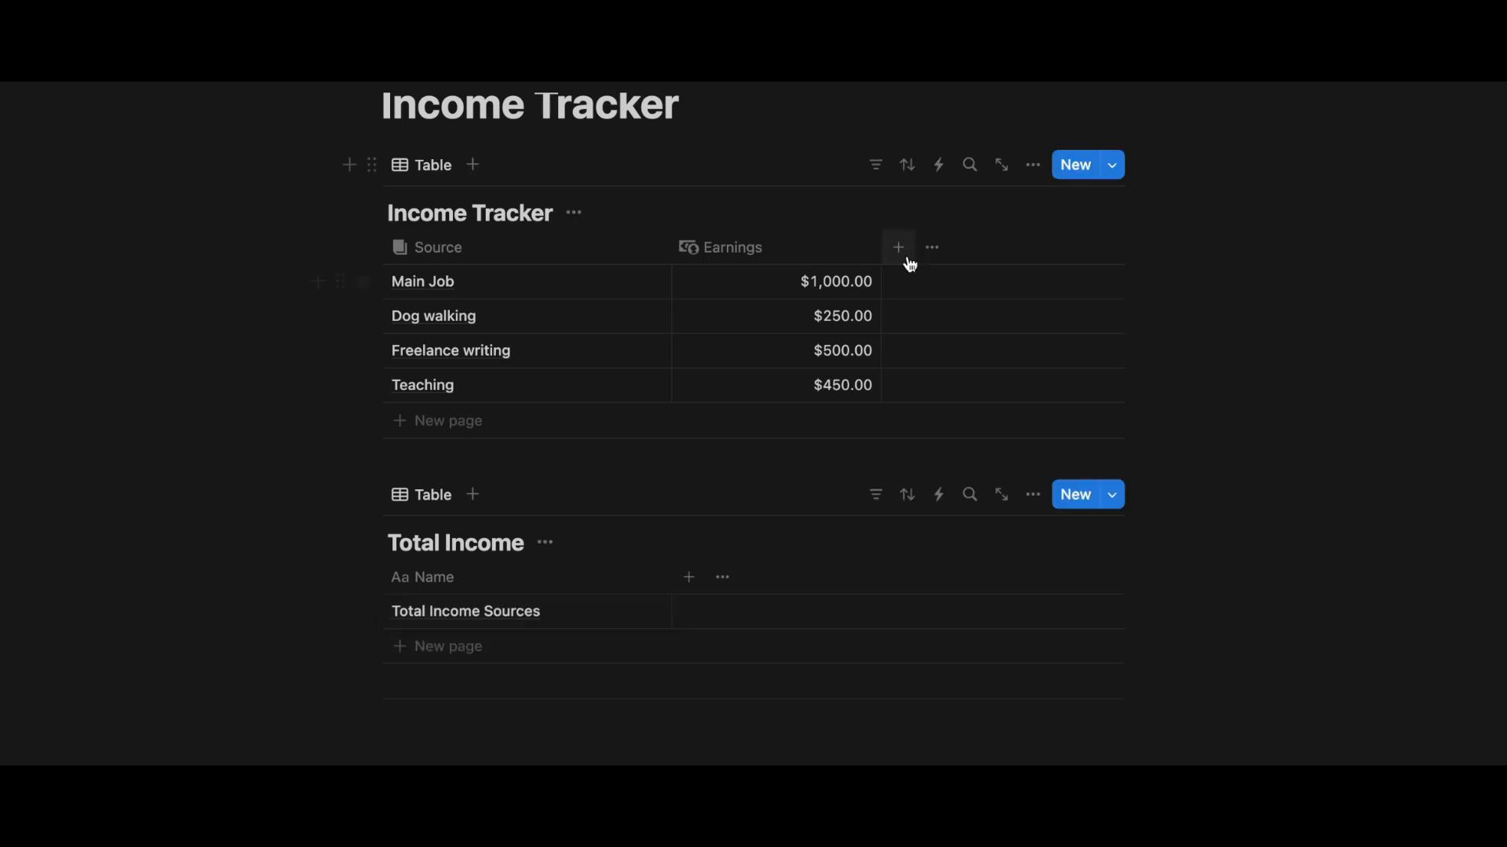
- Add a two-way relation property to the Income Tracker that links it to the Total Income database on this page
{"action": "left_click", "coordinate": [899, 249]}
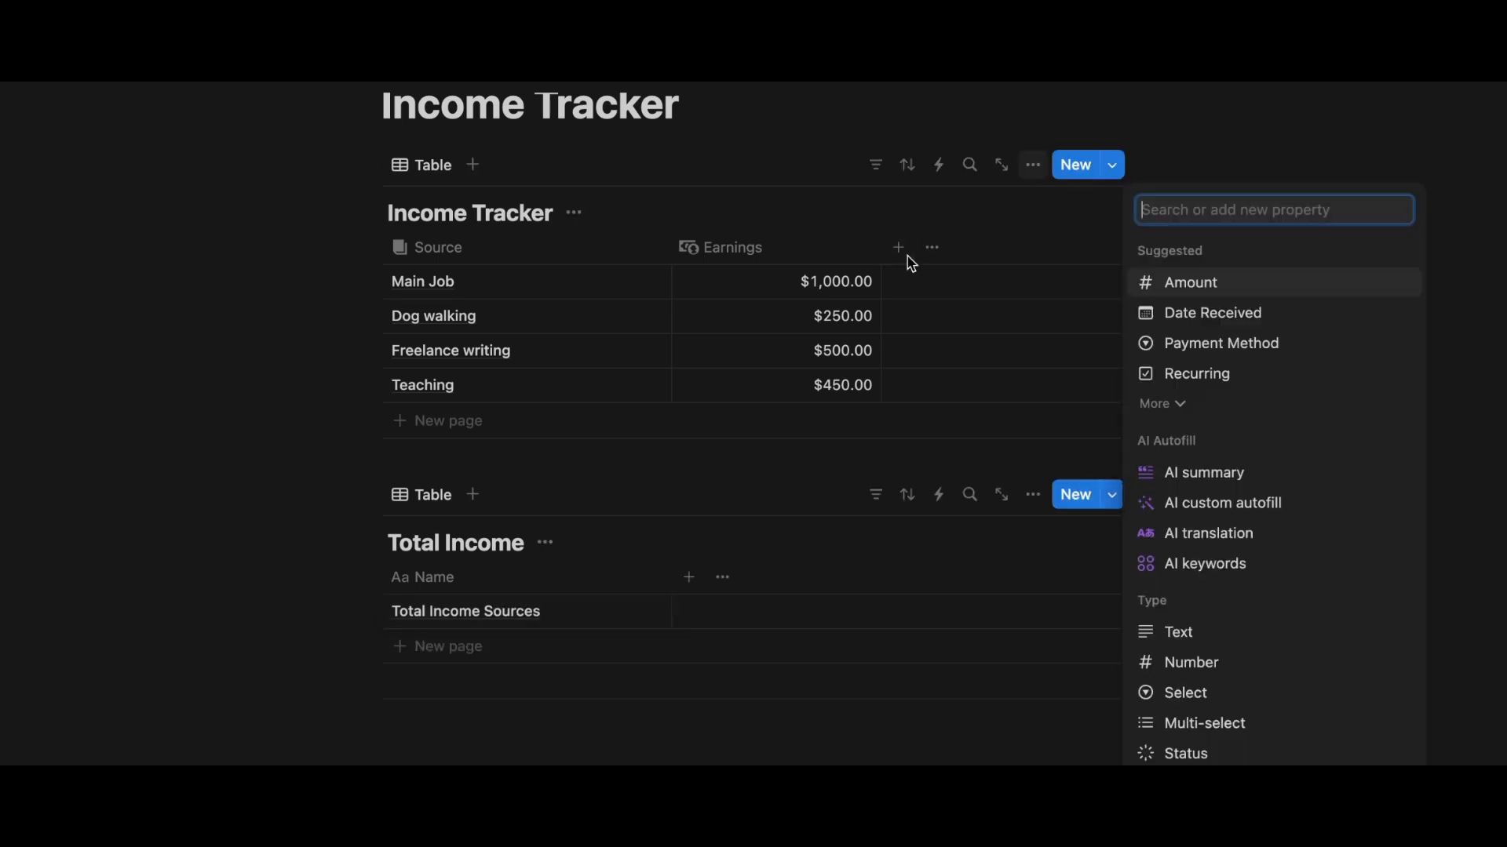
{"action": "type", "text": "Relati"}
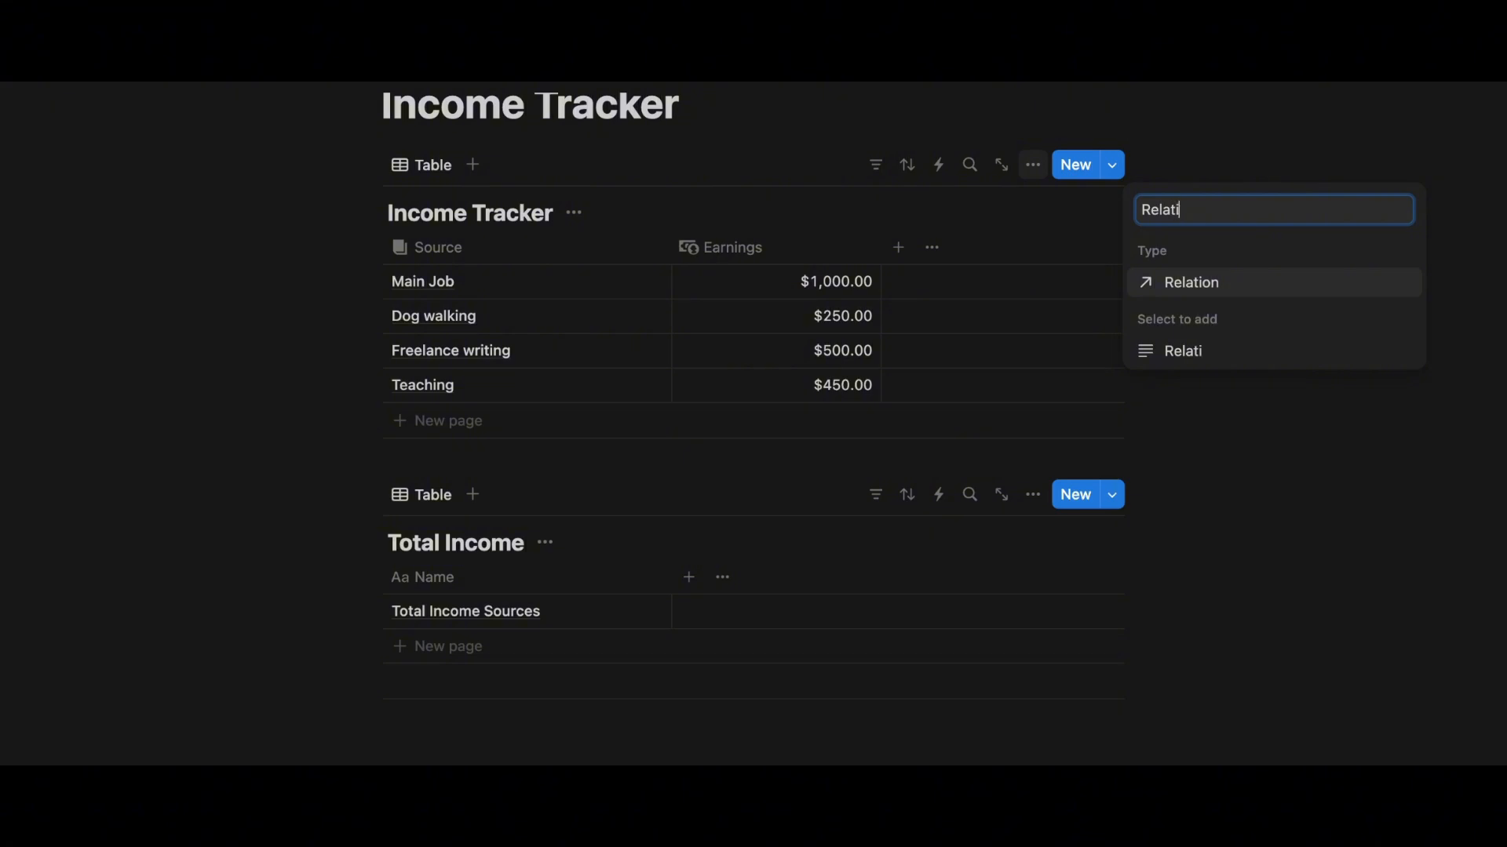
{"action": "type", "text": "on"}
{"action": "left_click", "coordinate": [1180, 283]}
{"action": "type", "text": "T"}
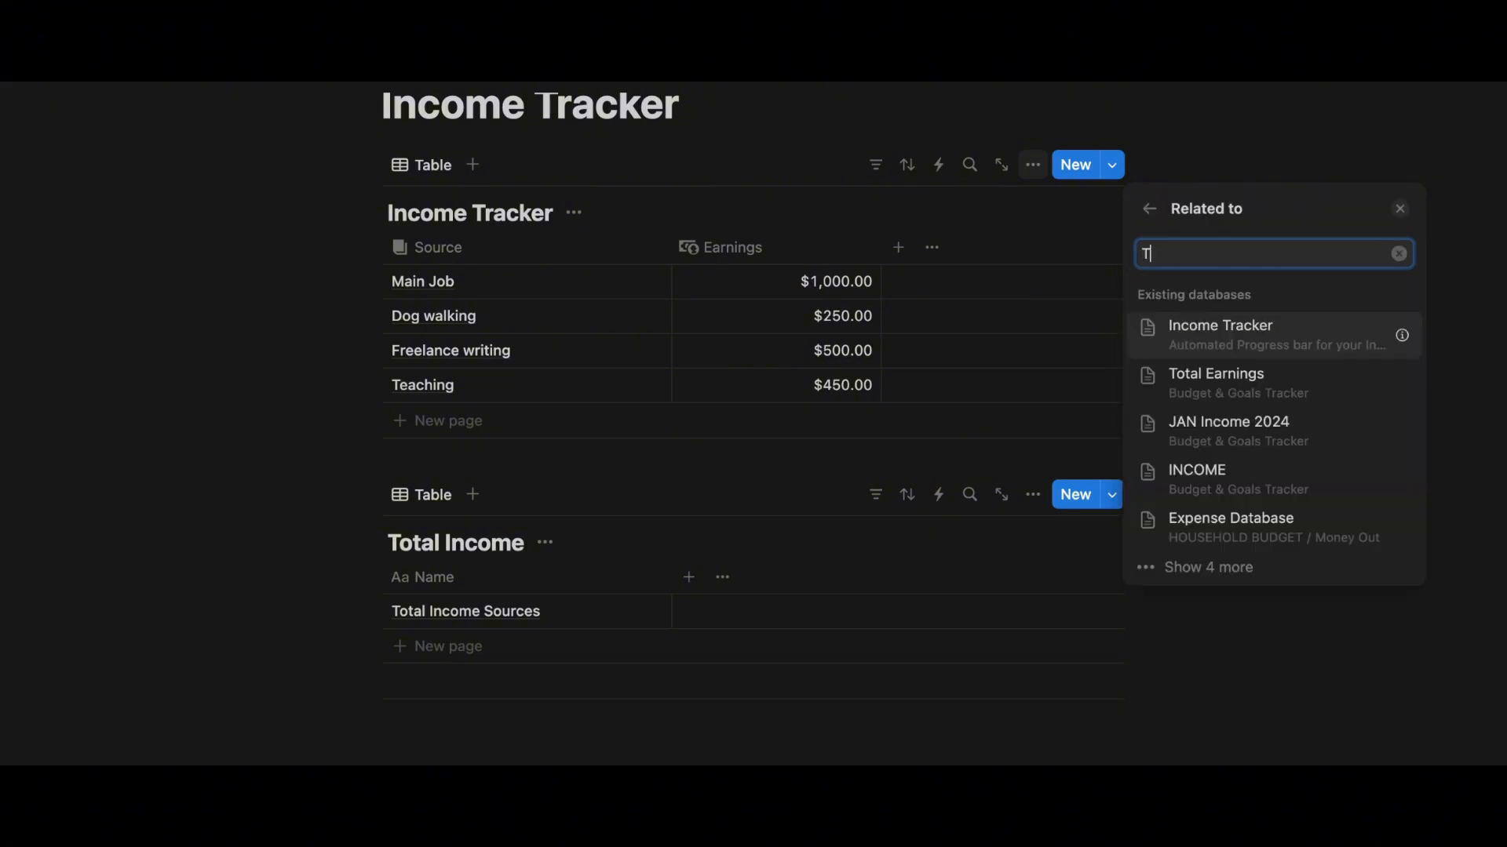
{"action": "type", "text": "otal Income"}
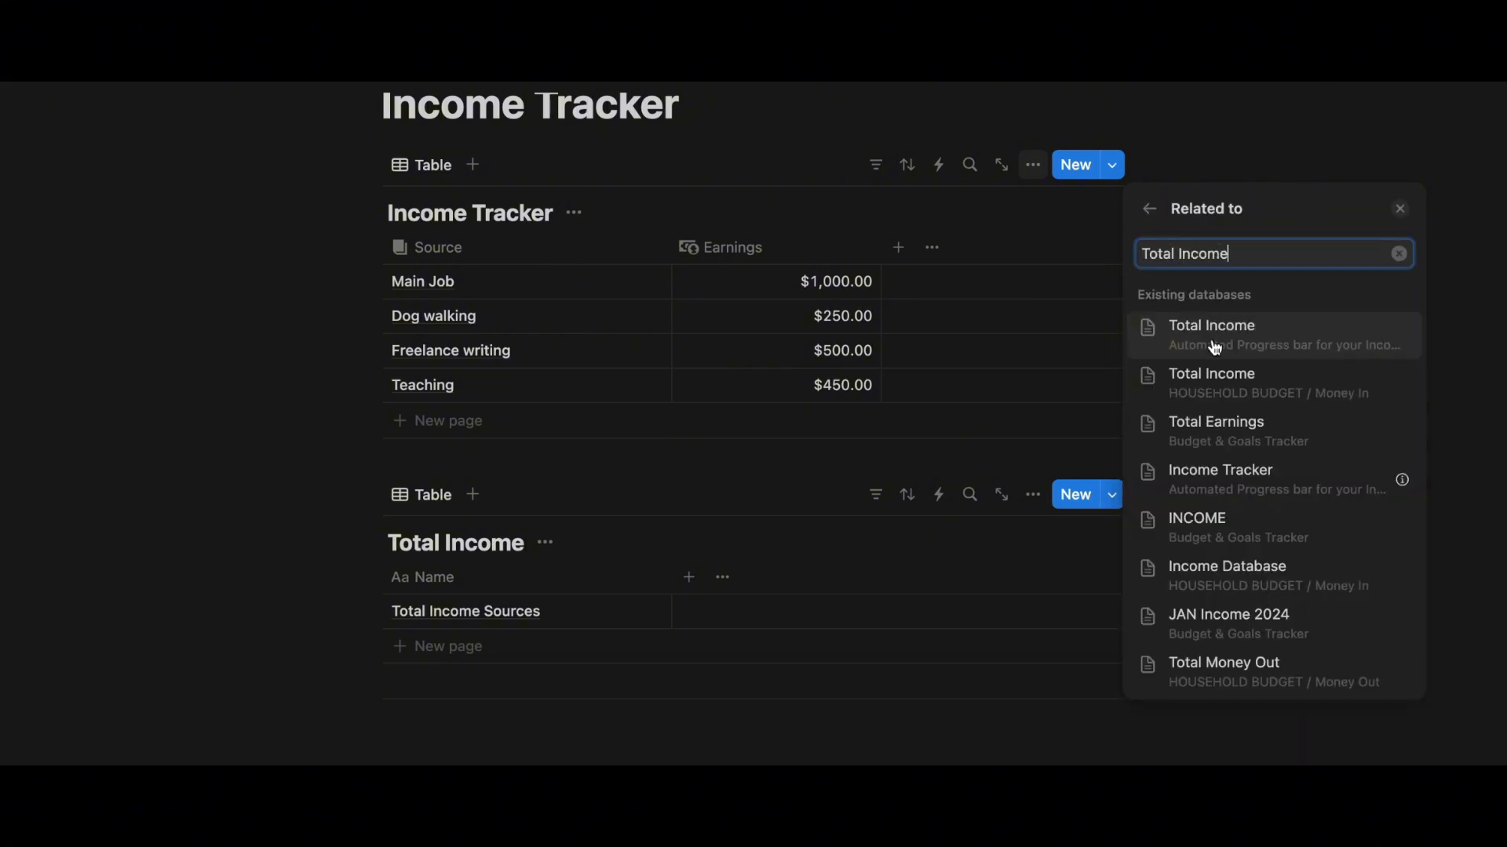
{"action": "left_click", "coordinate": [1215, 344]}
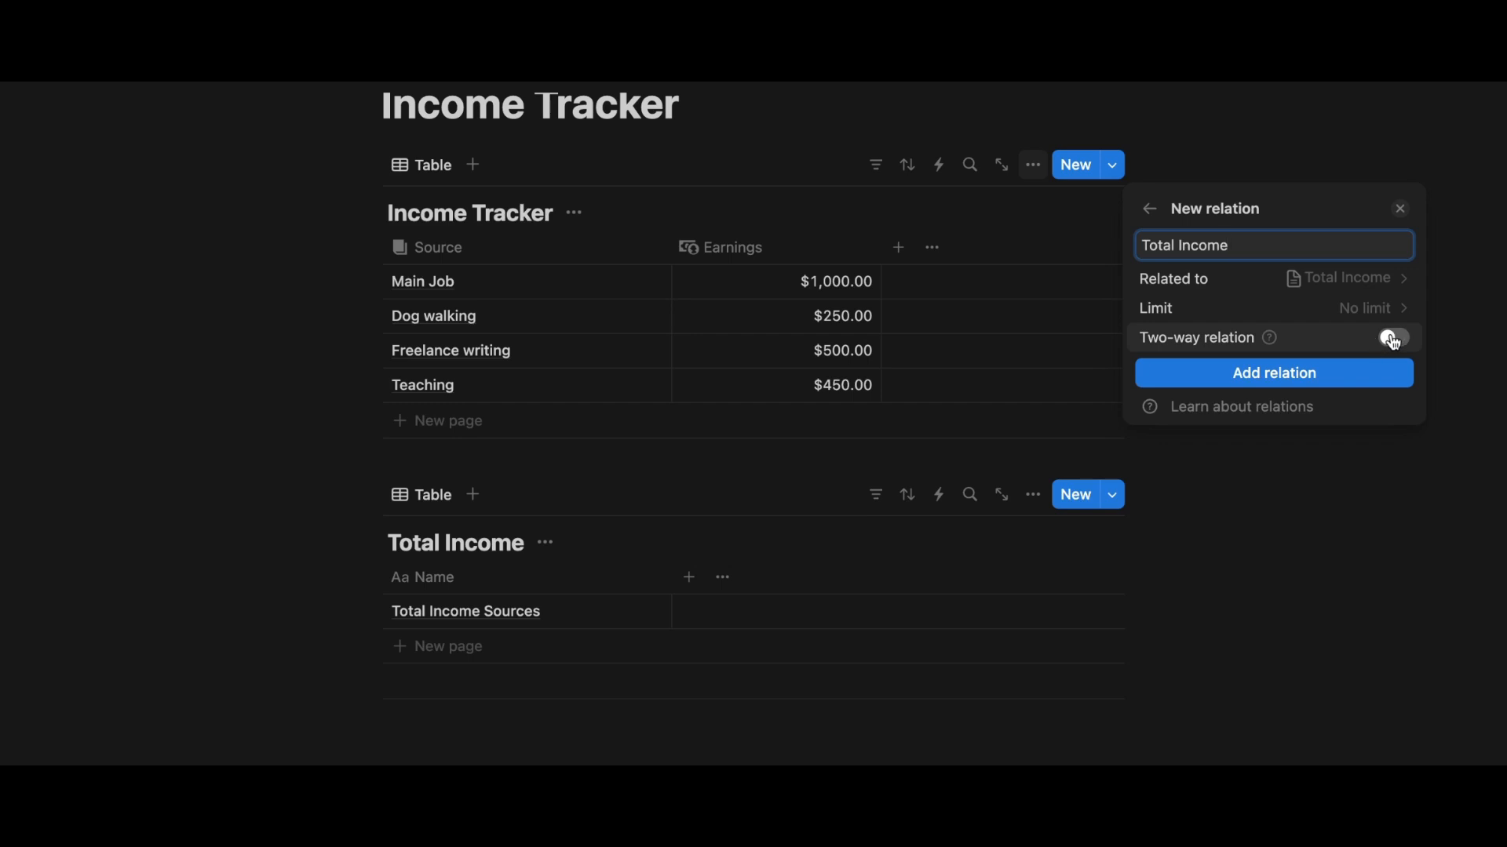
{"action": "left_click", "coordinate": [1395, 340]}
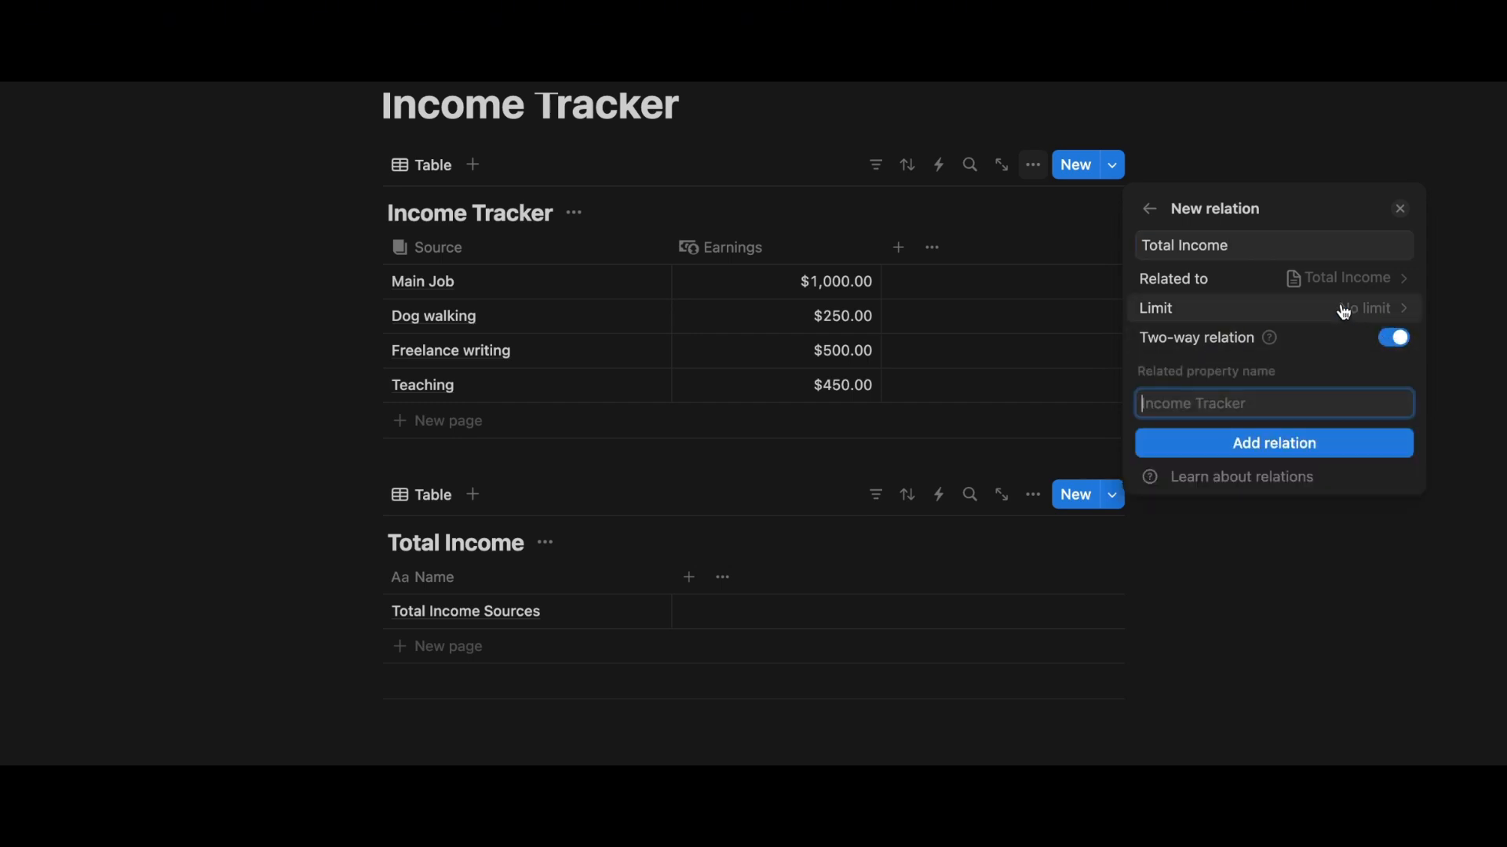
{"action": "left_click", "coordinate": [1314, 447]}
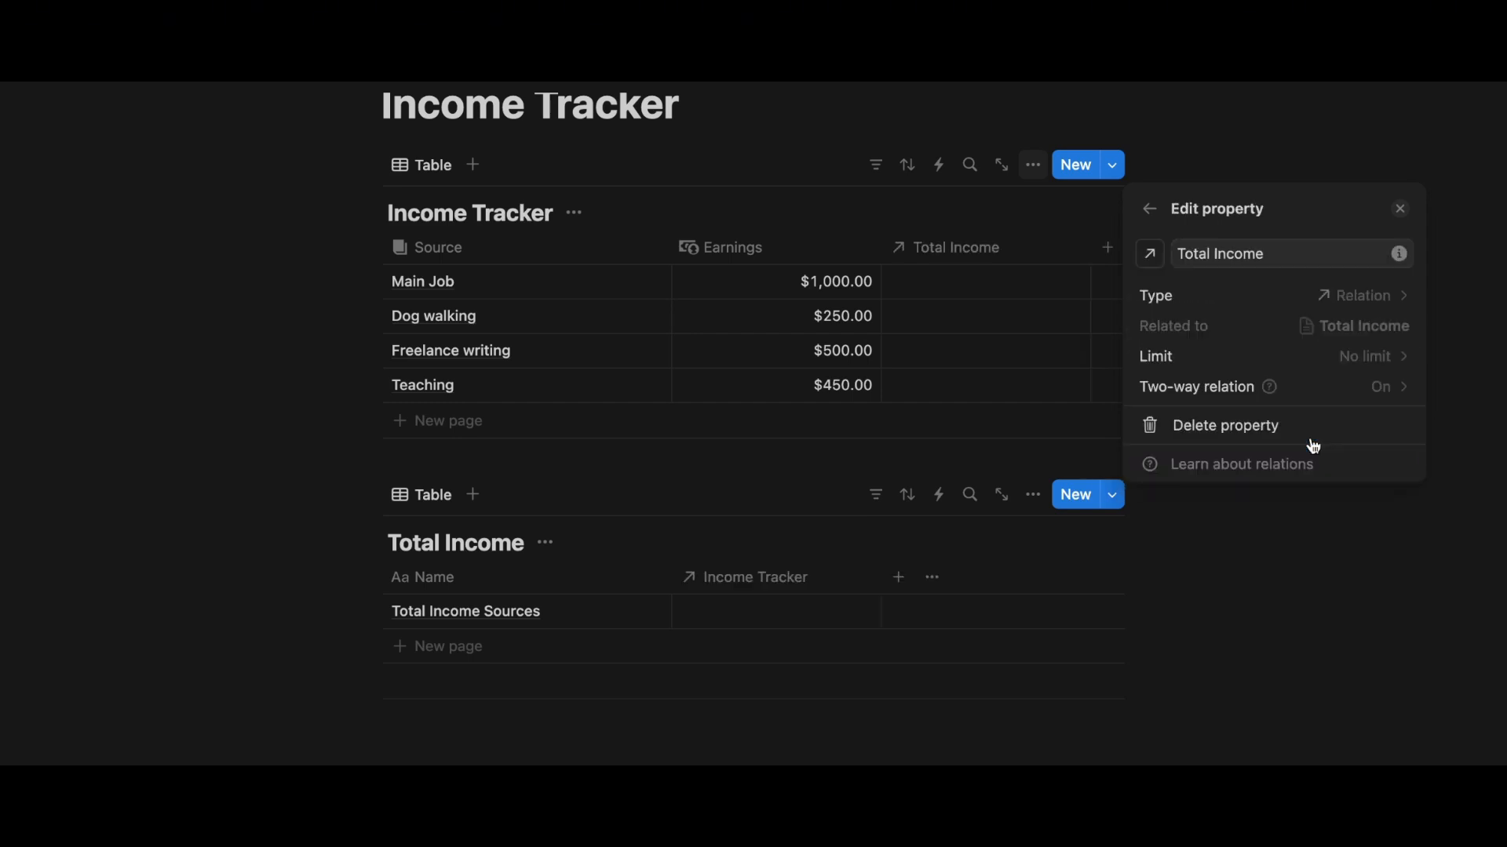
{"action": "left_click", "coordinate": [1286, 680]}
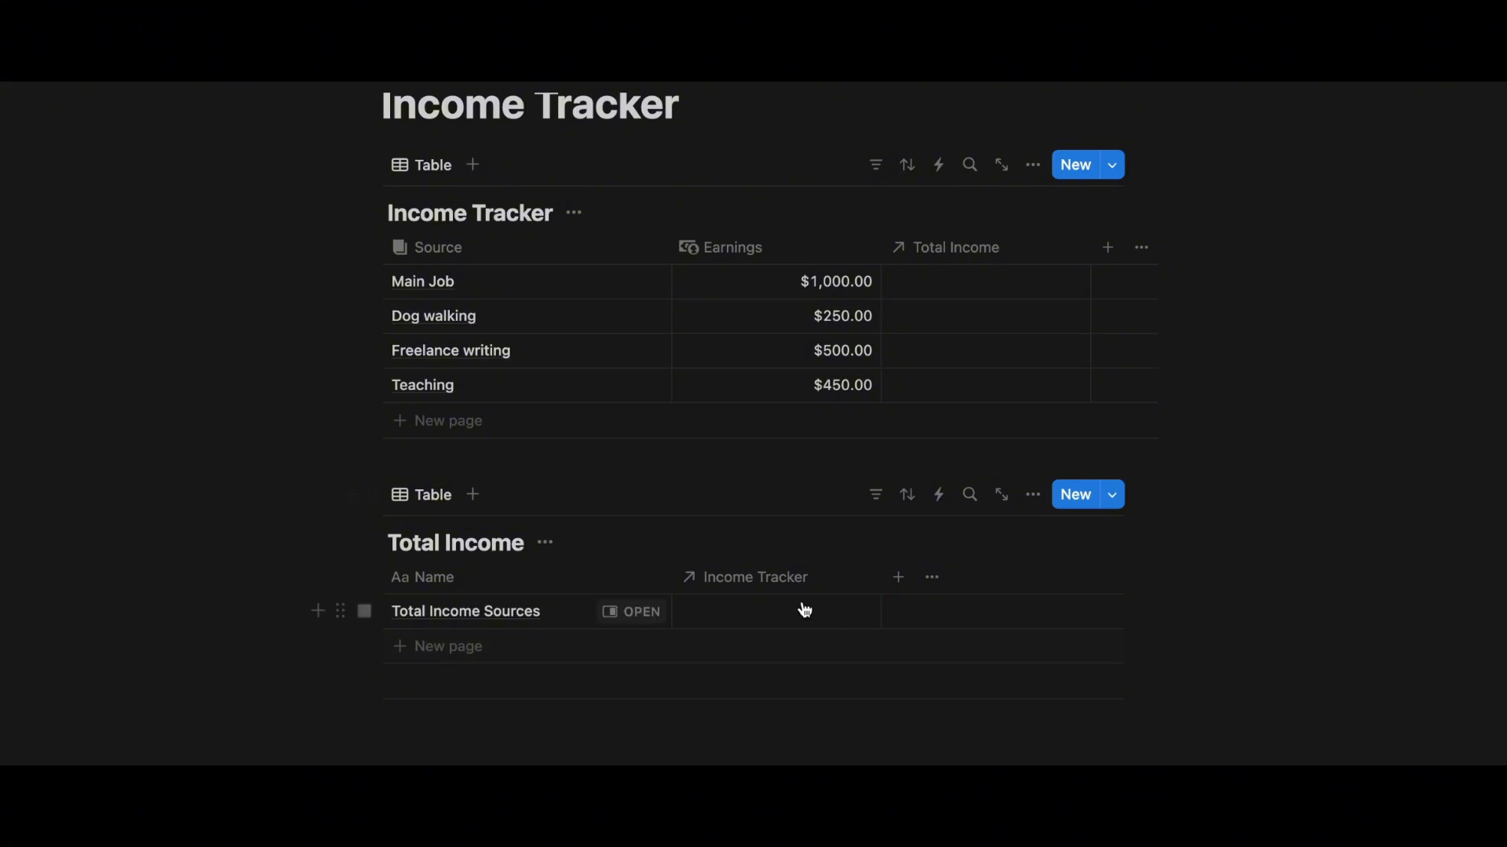
- Add a Rollup property to the Total Income database
{"action": "left_click", "coordinate": [899, 578]}
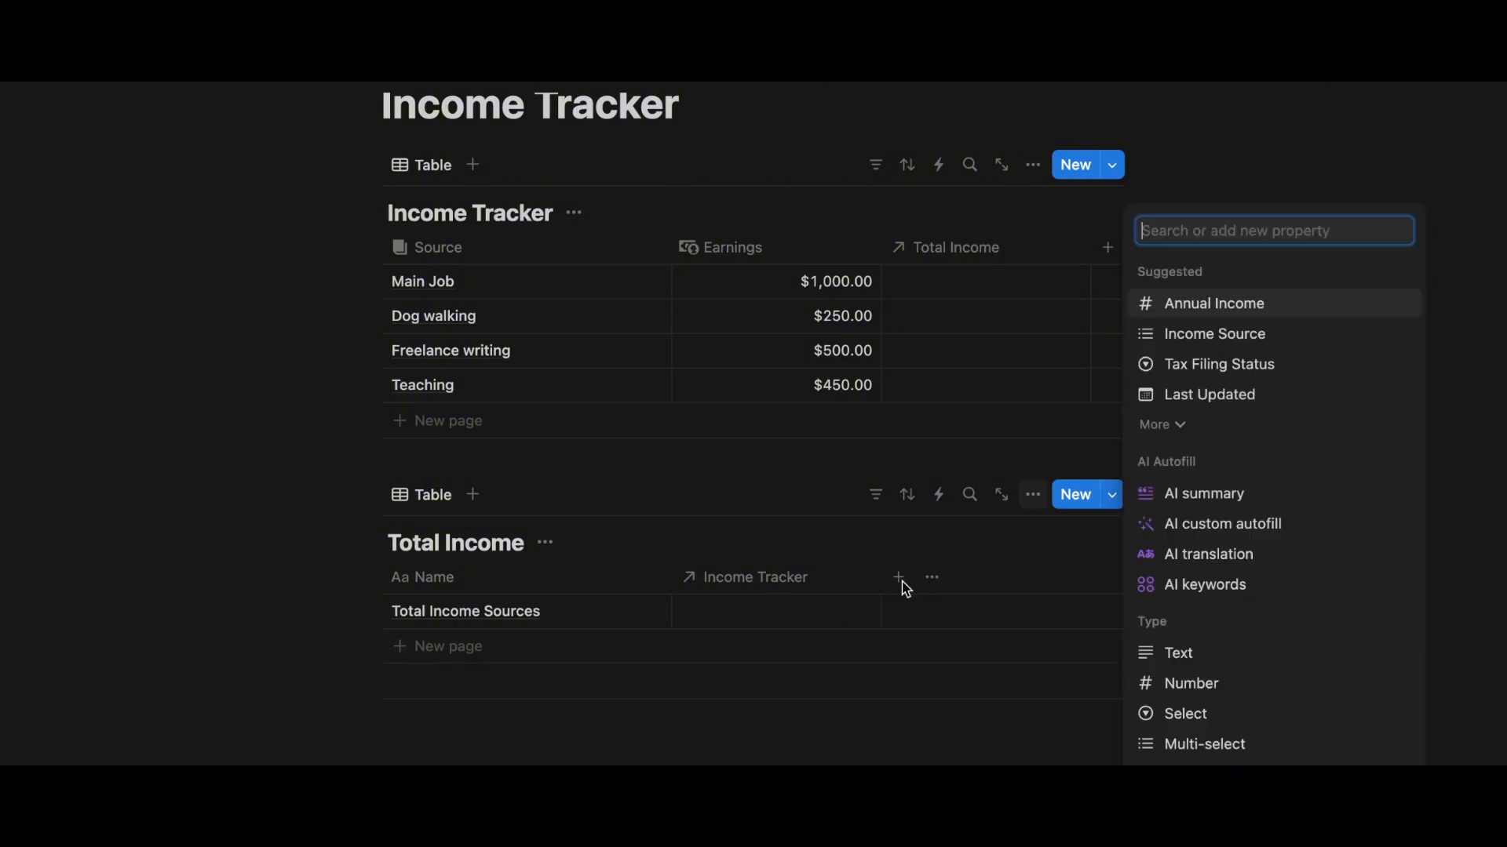
{"action": "type", "text": "Roll"}
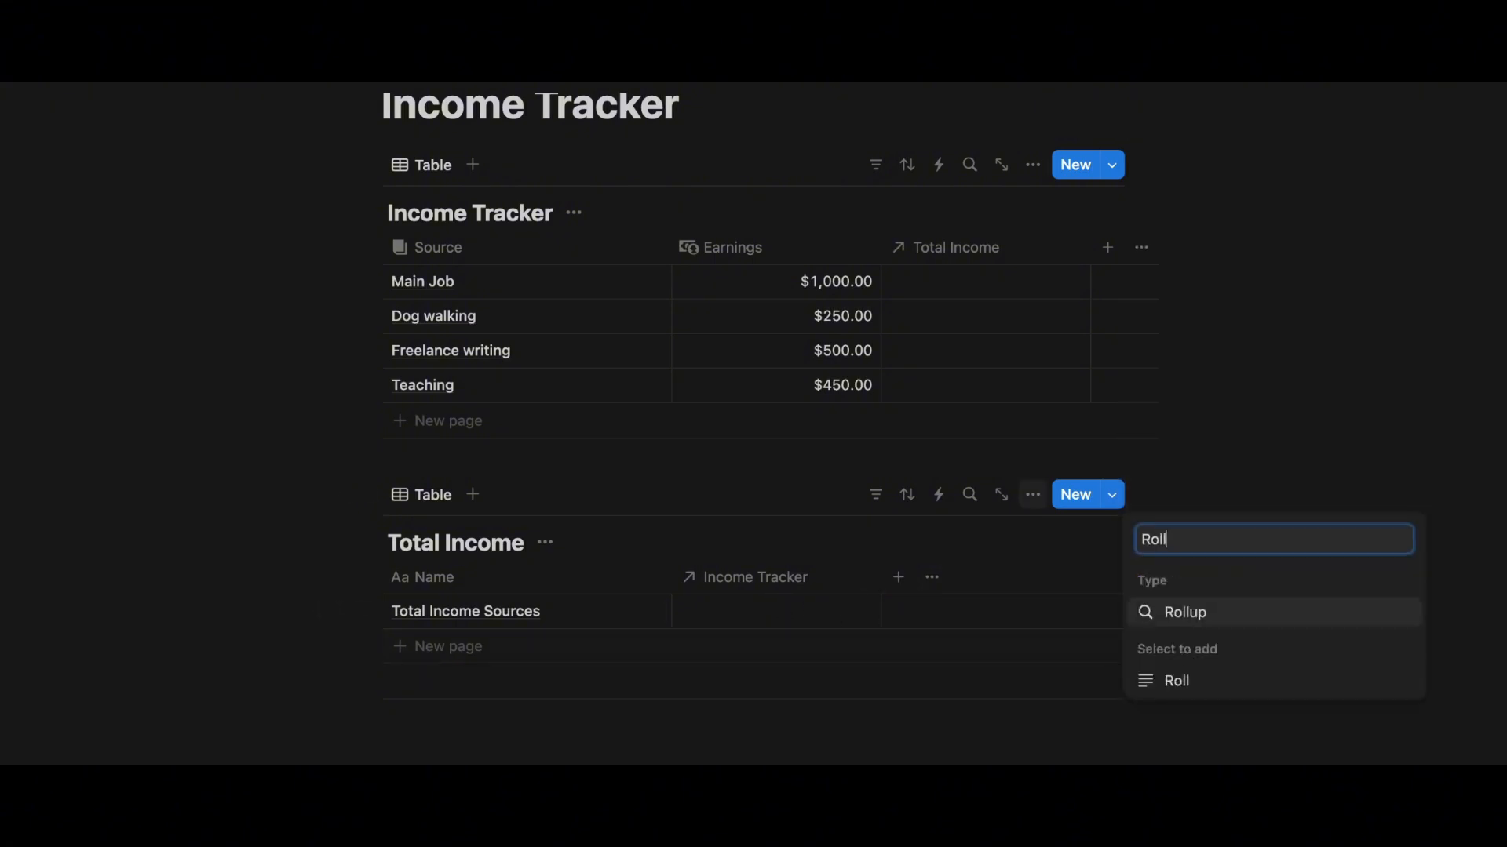
{"action": "type", "text": "up"}
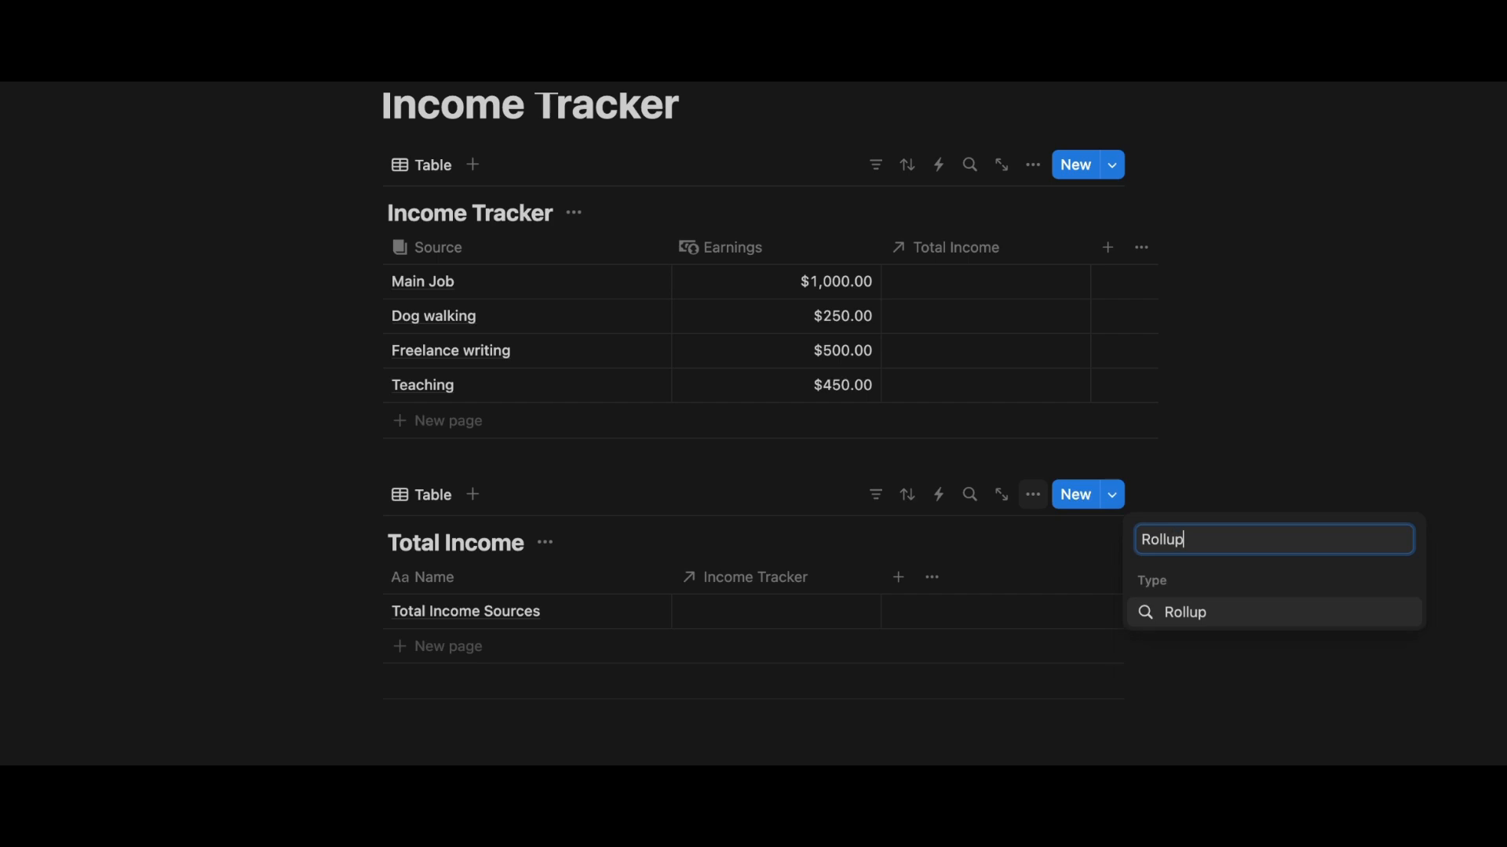
{"action": "left_click", "coordinate": [1188, 617]}
{"action": "left_click", "coordinate": [1259, 658]}
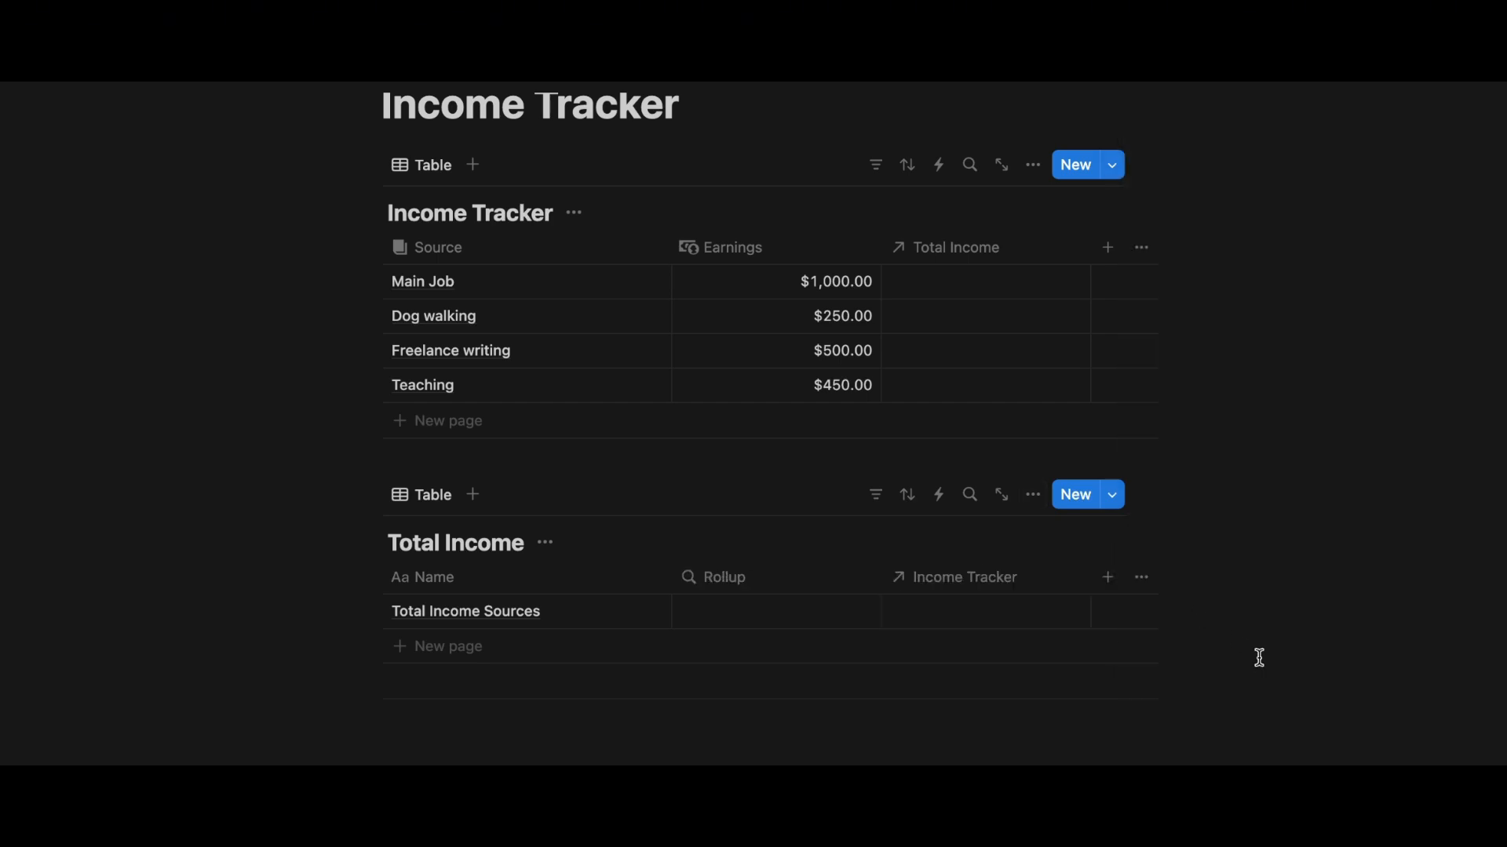
- Link Main Job, Dog walking, Freelance writing and Teaching to the Total Income Sources entry through its Income Tracker relation
{"action": "left_click", "coordinate": [746, 613]}
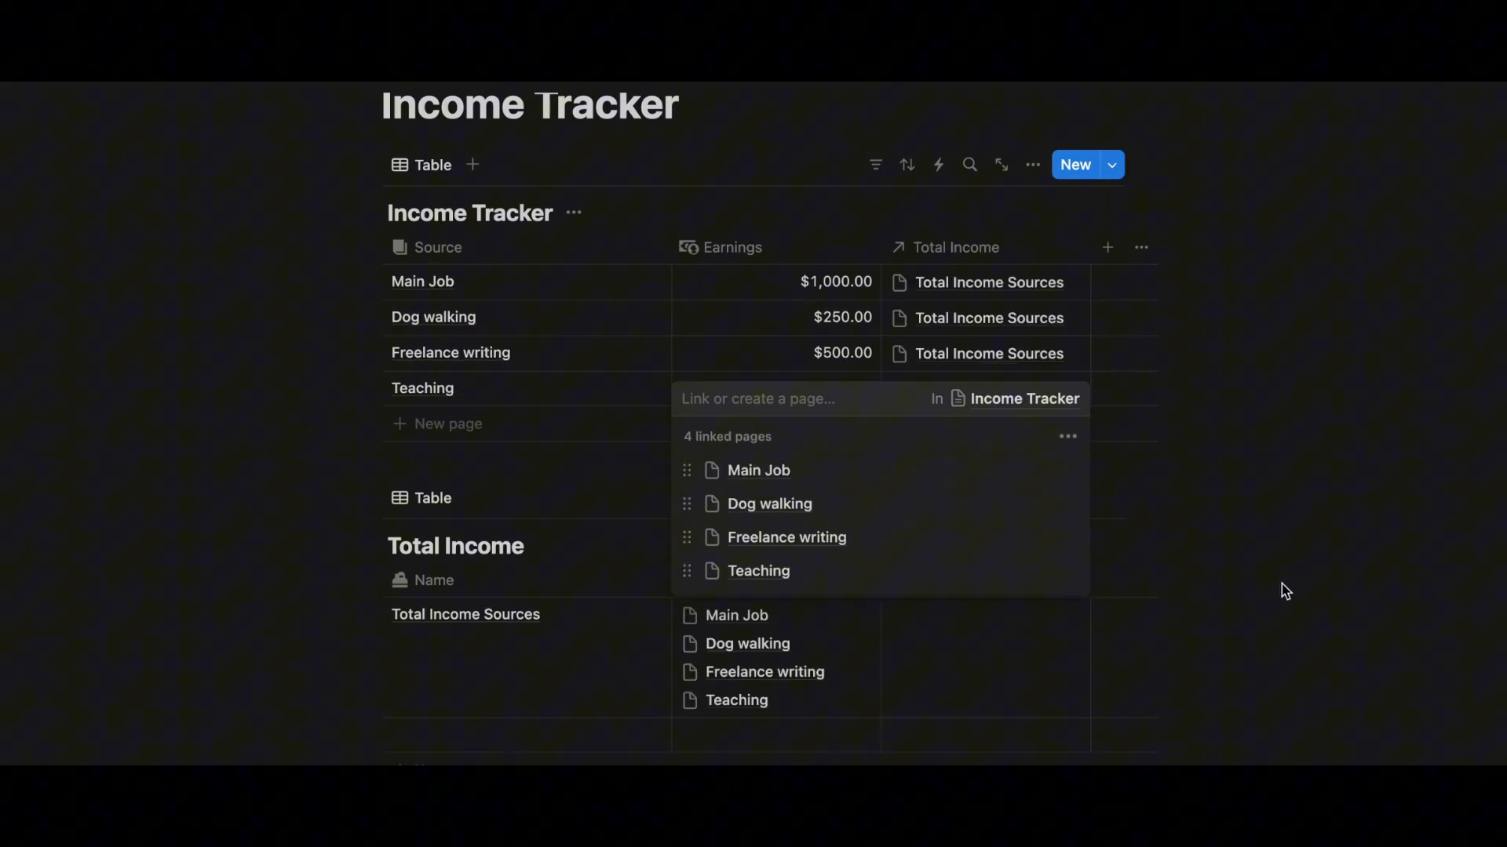
{"action": "key", "text": "Escape"}
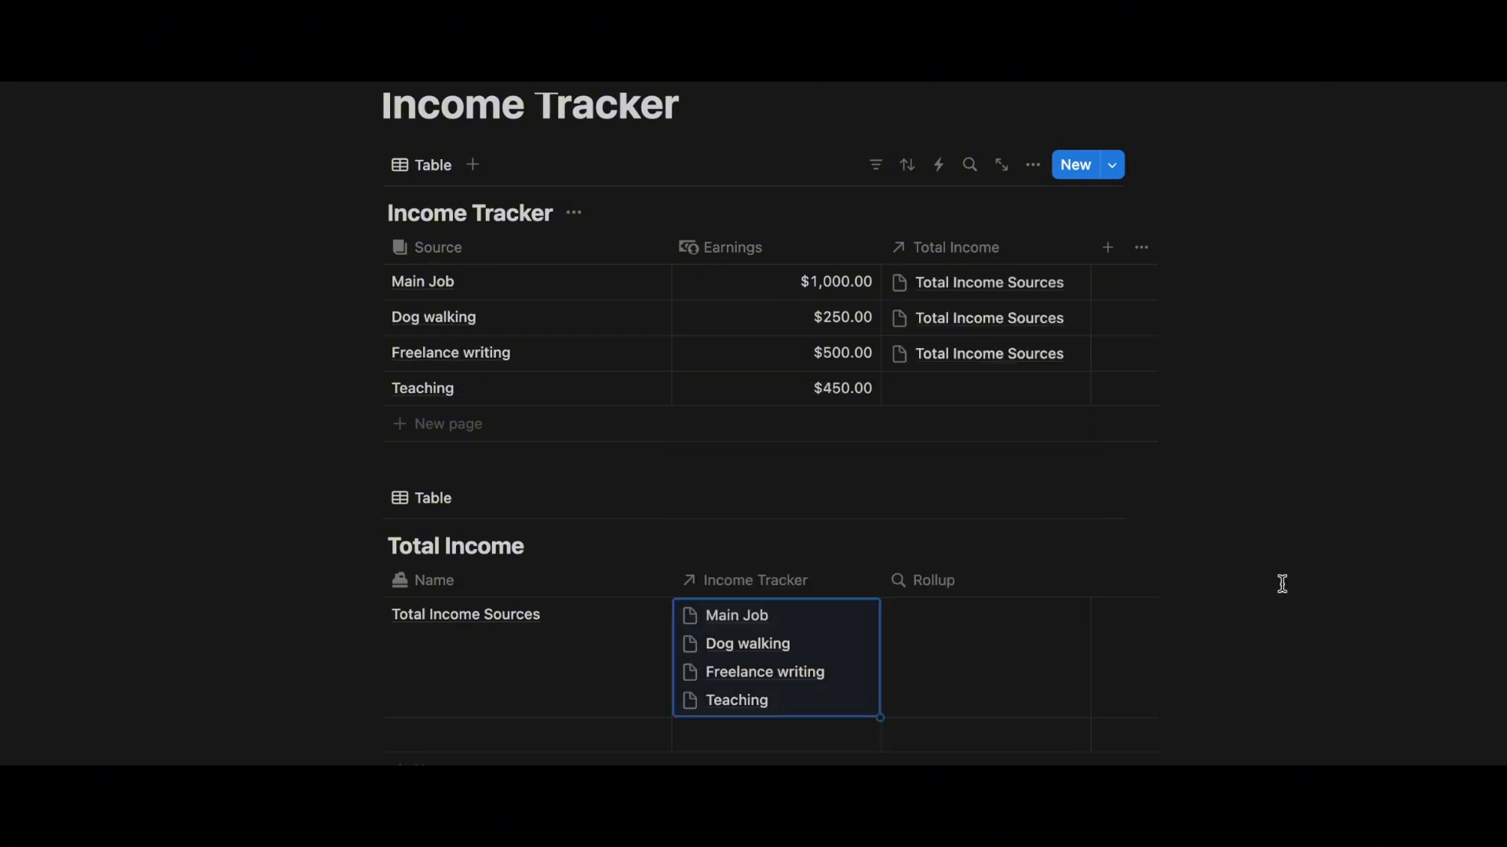
- Set the rollup in the Total Income database to use the Income Tracker relation
{"action": "scroll", "coordinate": [1282, 583], "scroll_direction": "down", "scroll_amount": 1}
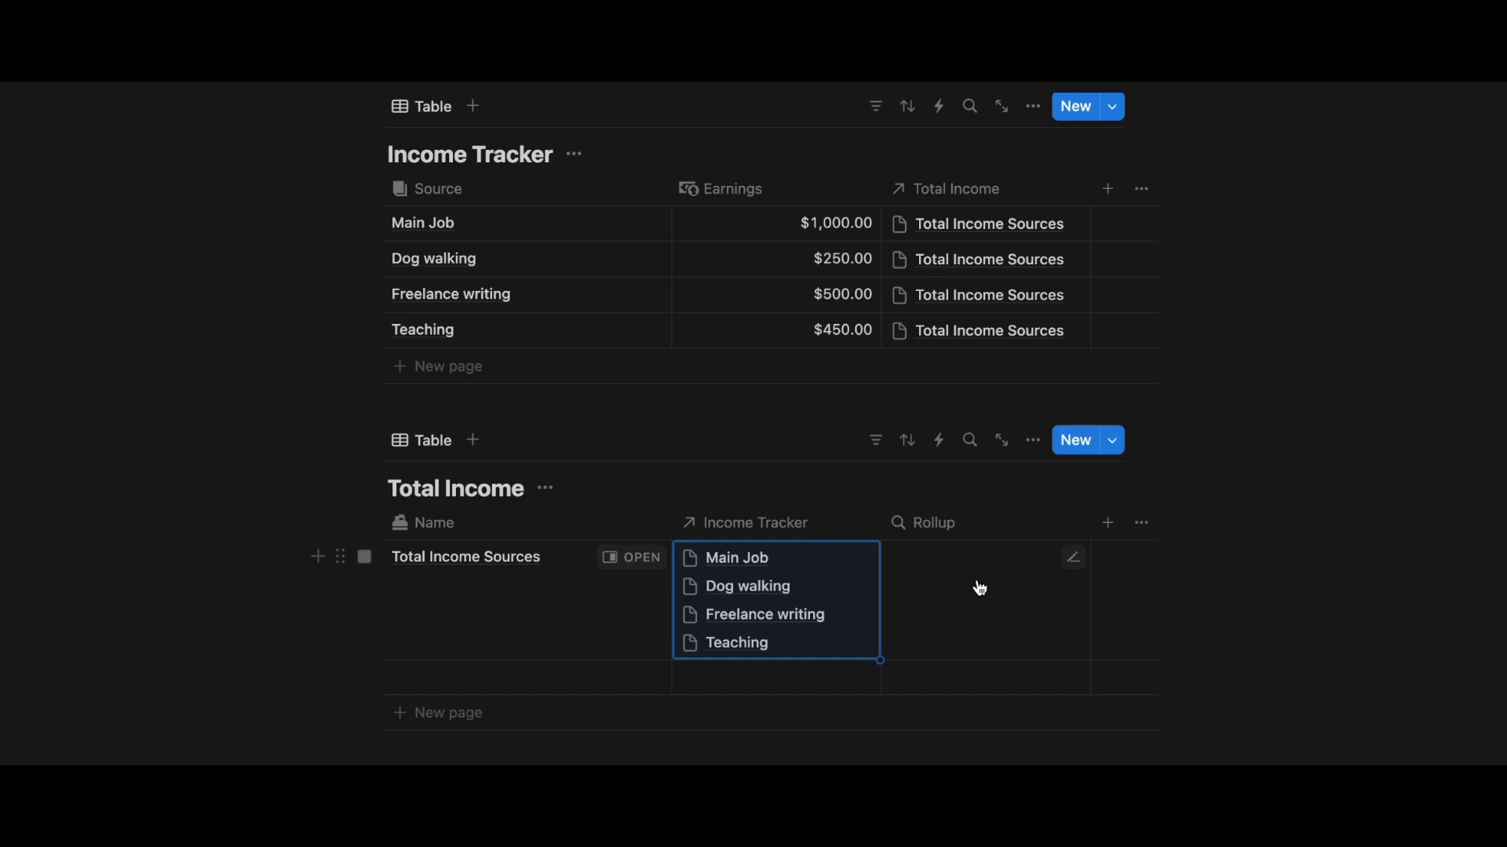
{"action": "left_click", "coordinate": [1079, 556]}
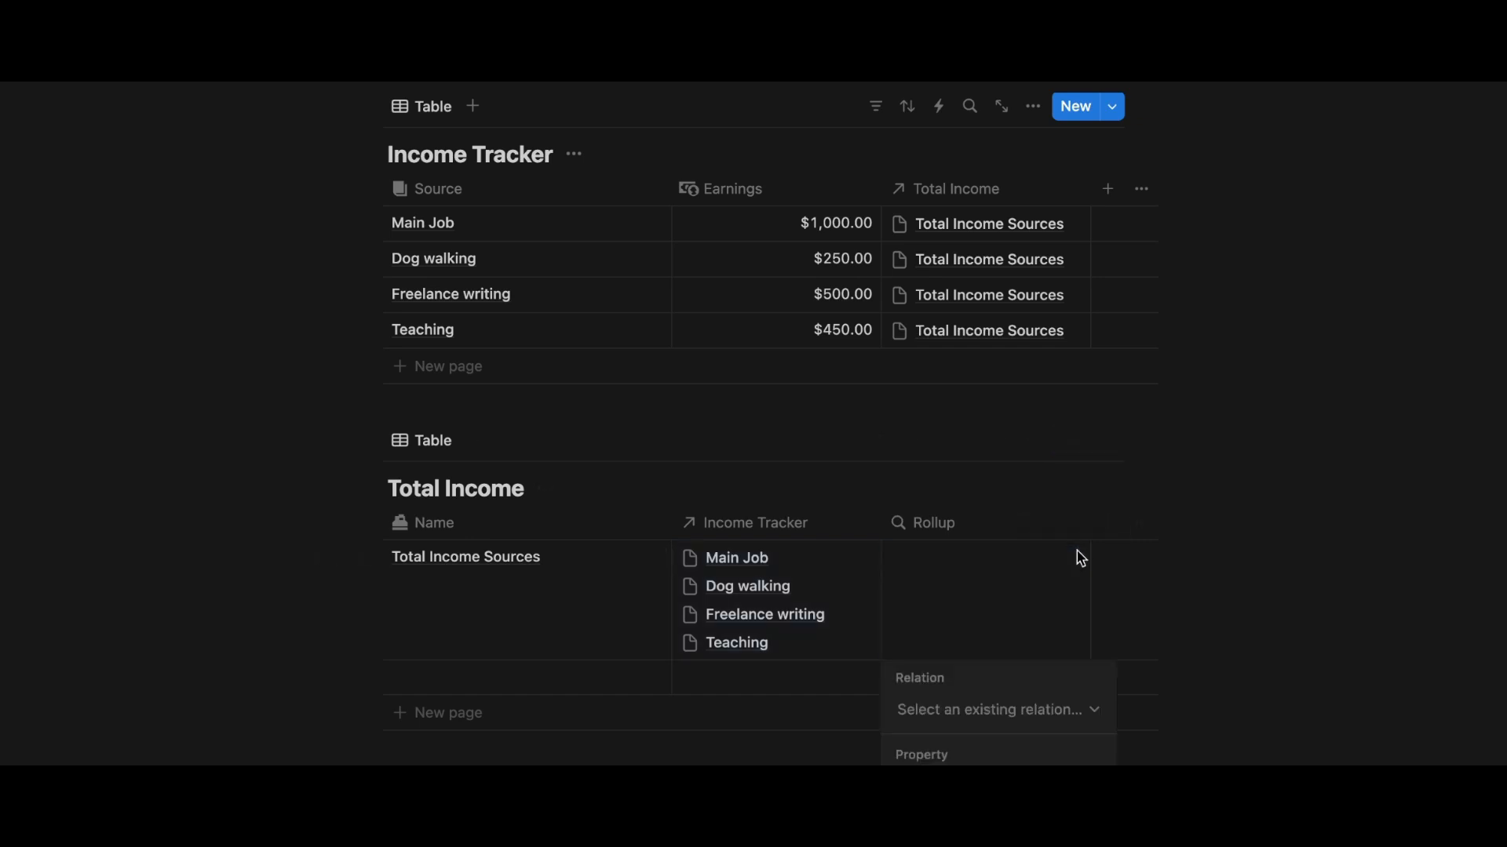
{"action": "left_click", "coordinate": [1018, 713]}
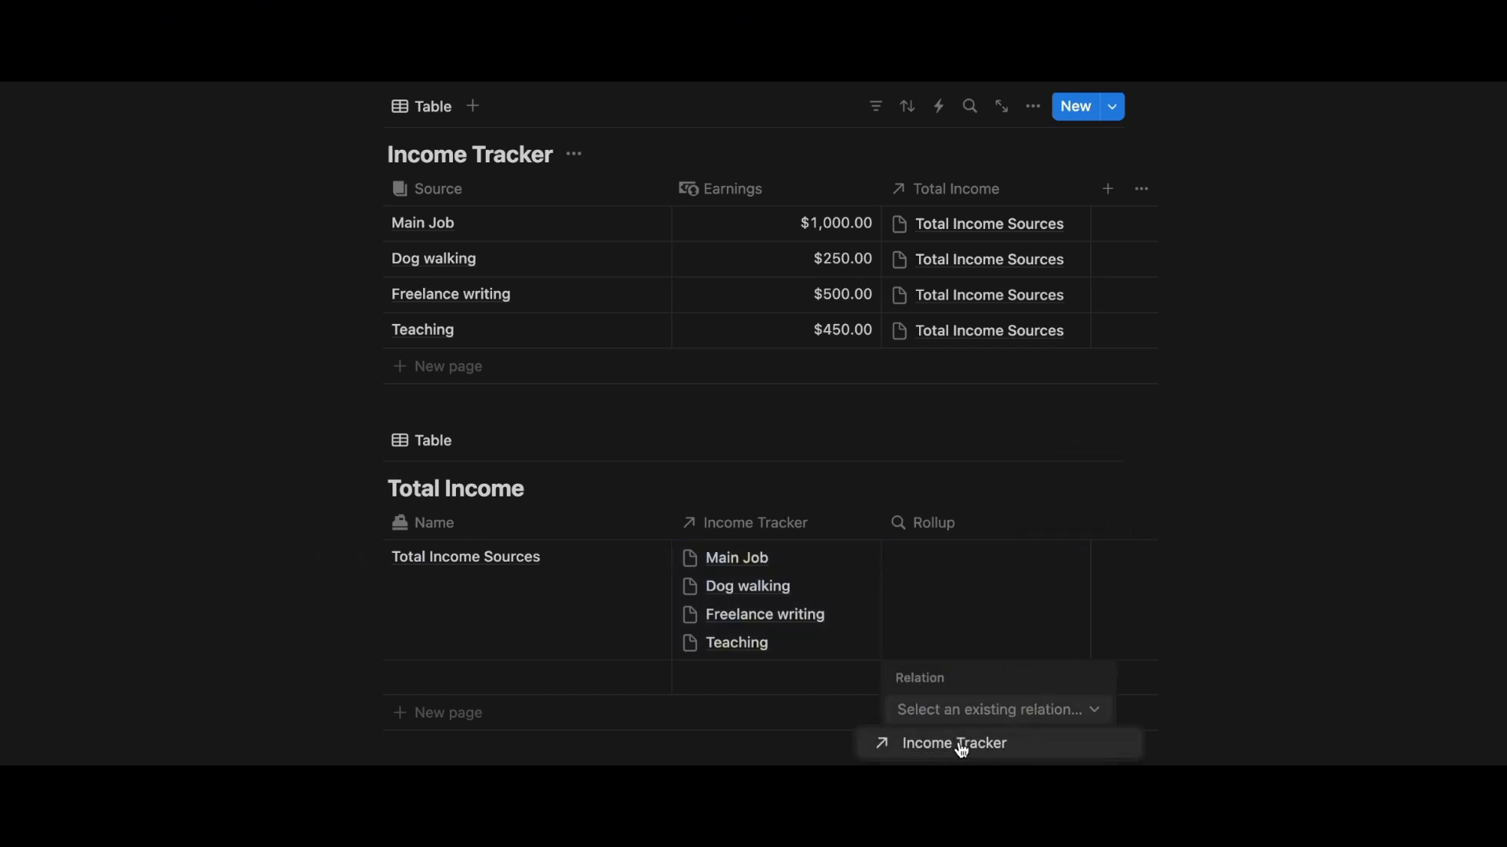
{"action": "left_click", "coordinate": [1011, 746]}
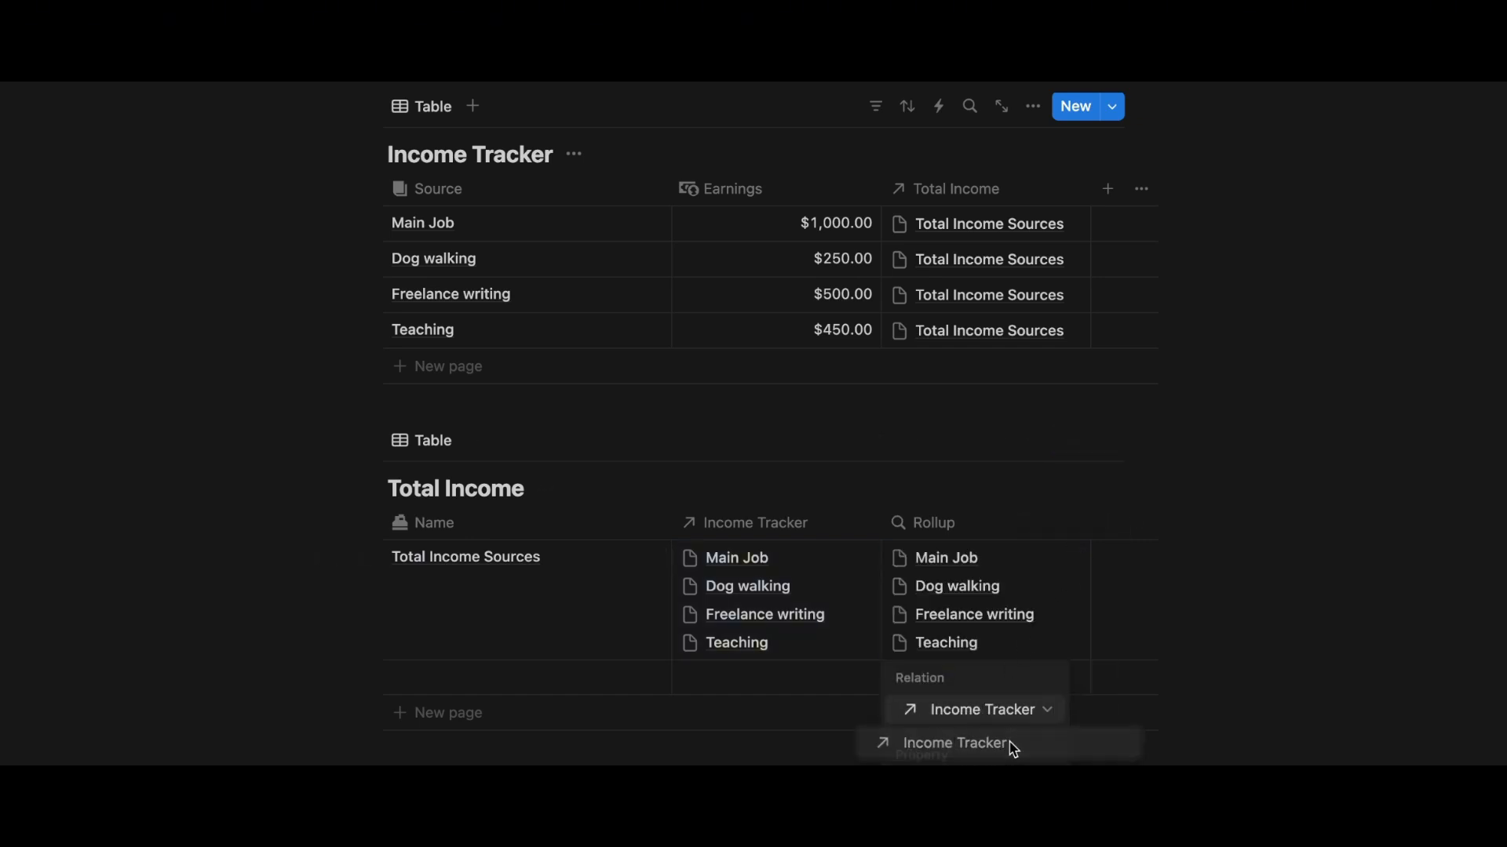
{"action": "left_click", "coordinate": [1250, 611]}
- Configure the rollup to read the Earnings property and calculate its Sum
{"action": "left_click", "coordinate": [1012, 528]}
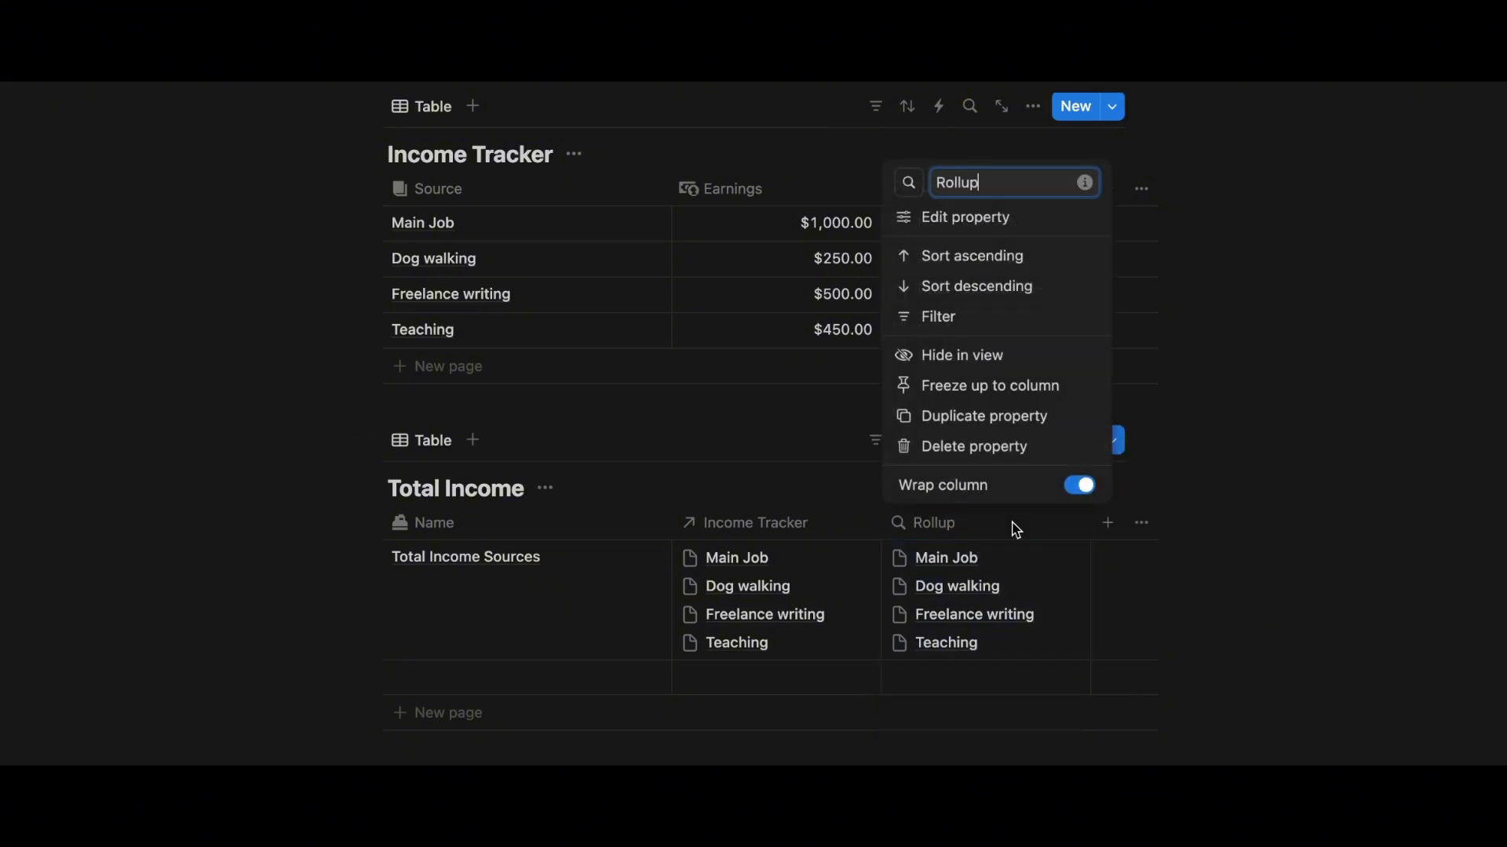
{"action": "left_click", "coordinate": [1012, 225]}
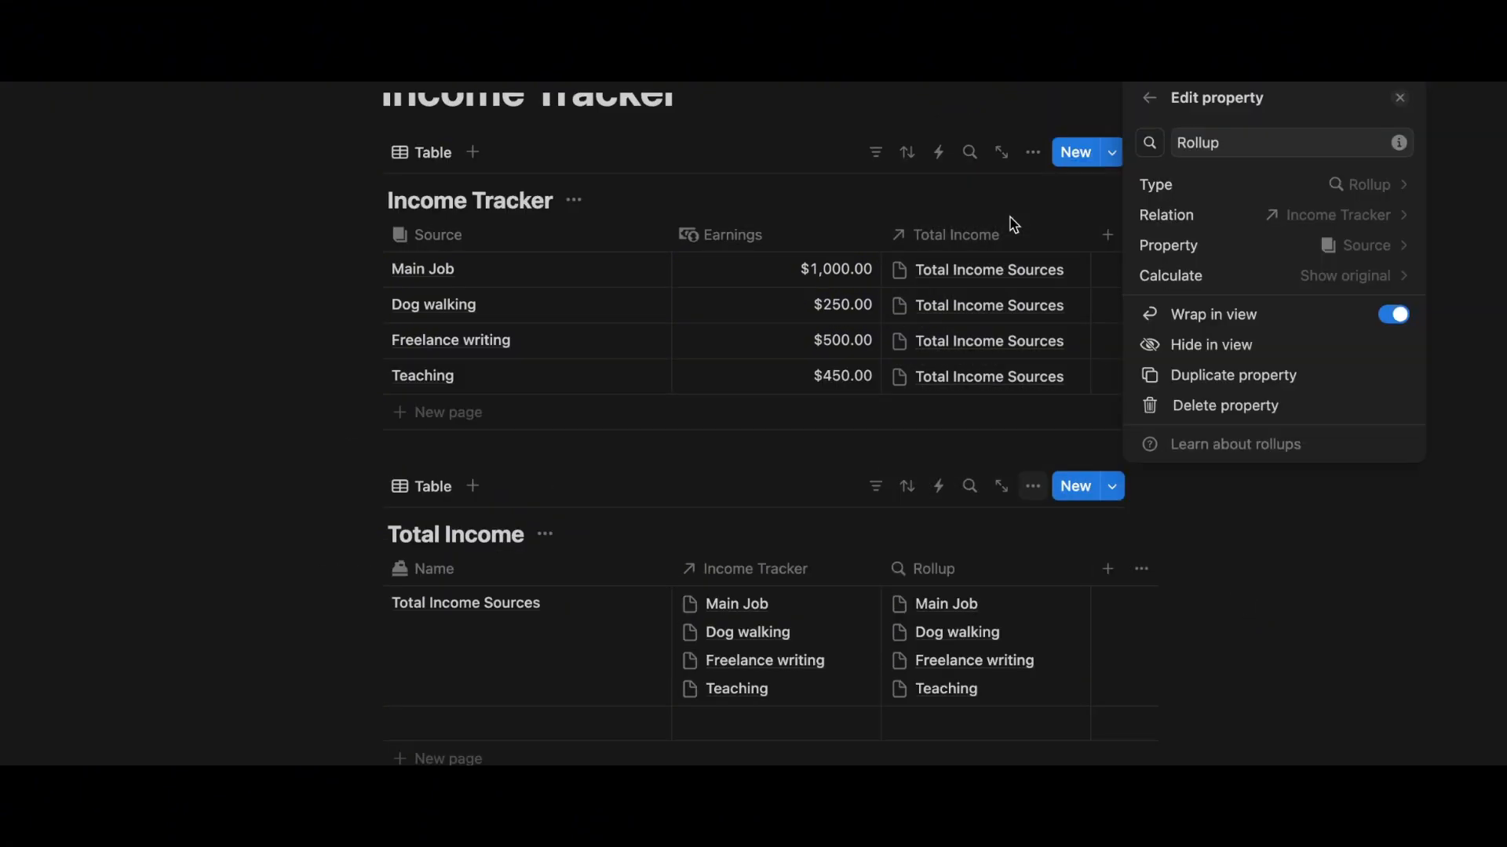
{"action": "left_click", "coordinate": [1410, 262]}
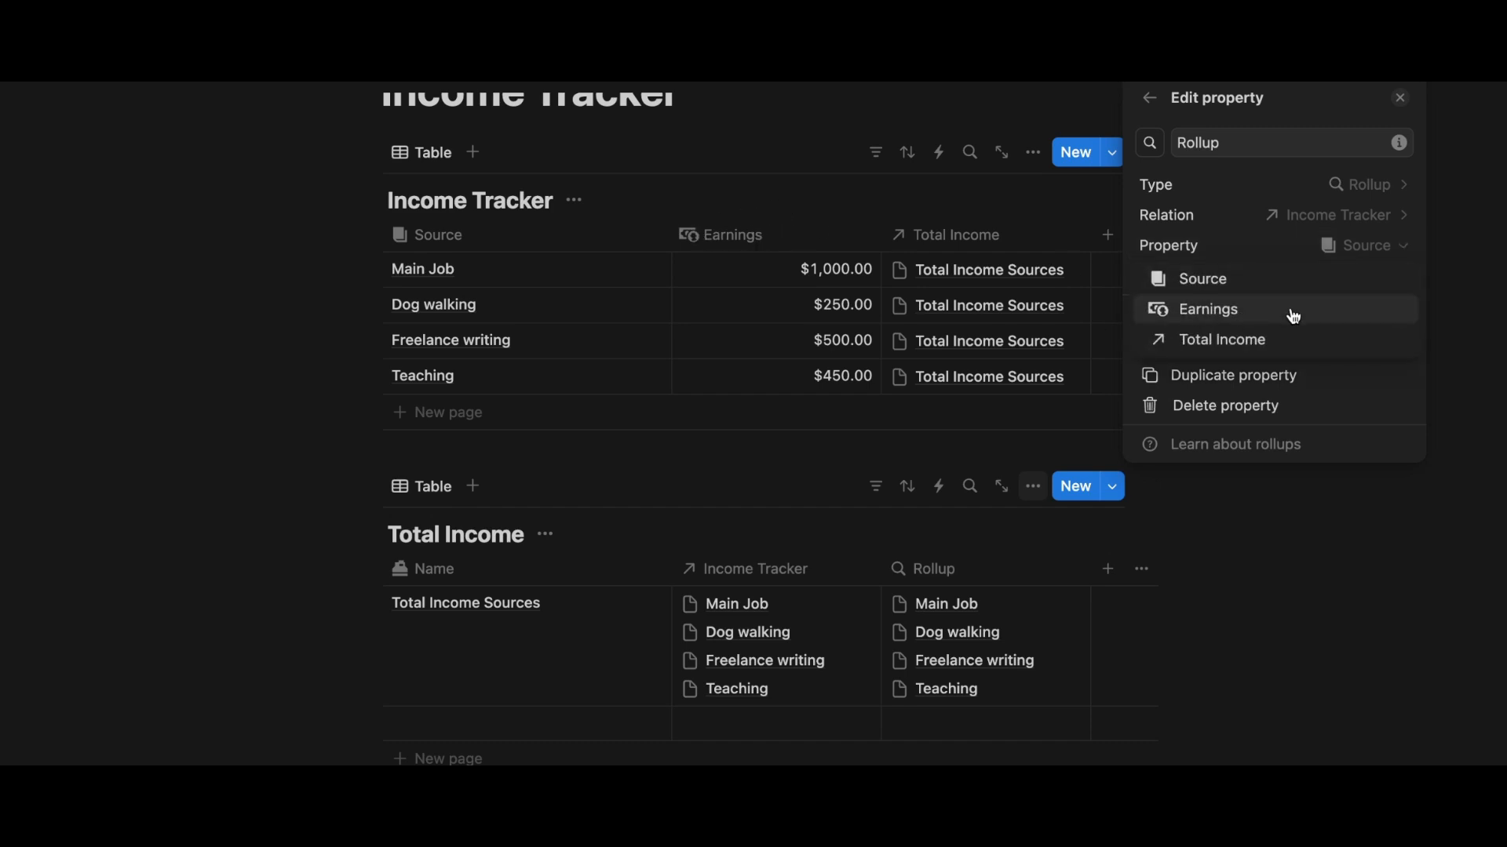
{"action": "left_click", "coordinate": [1243, 314]}
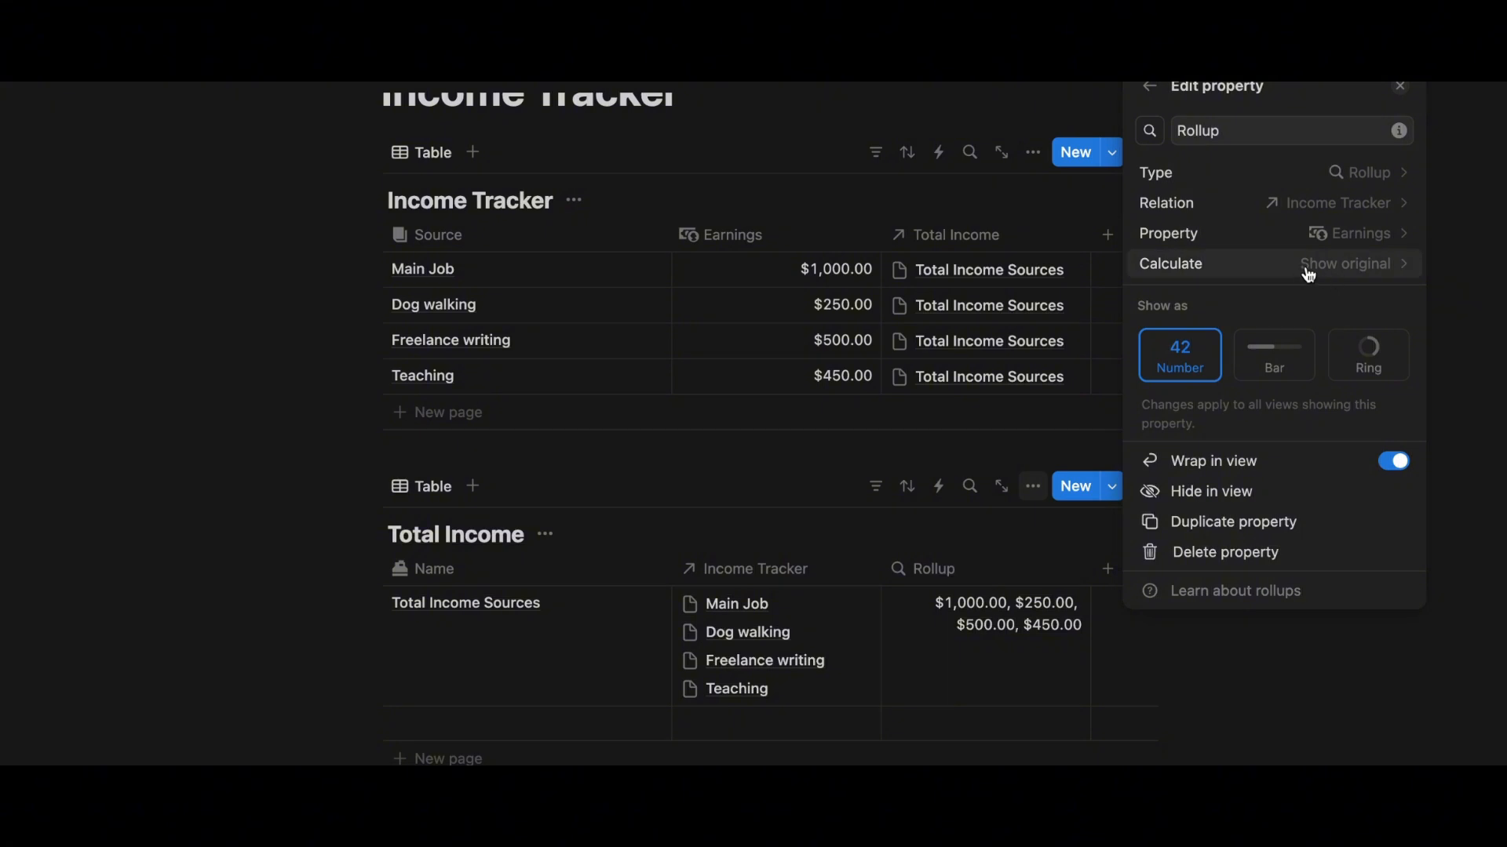
{"action": "left_click", "coordinate": [1340, 270]}
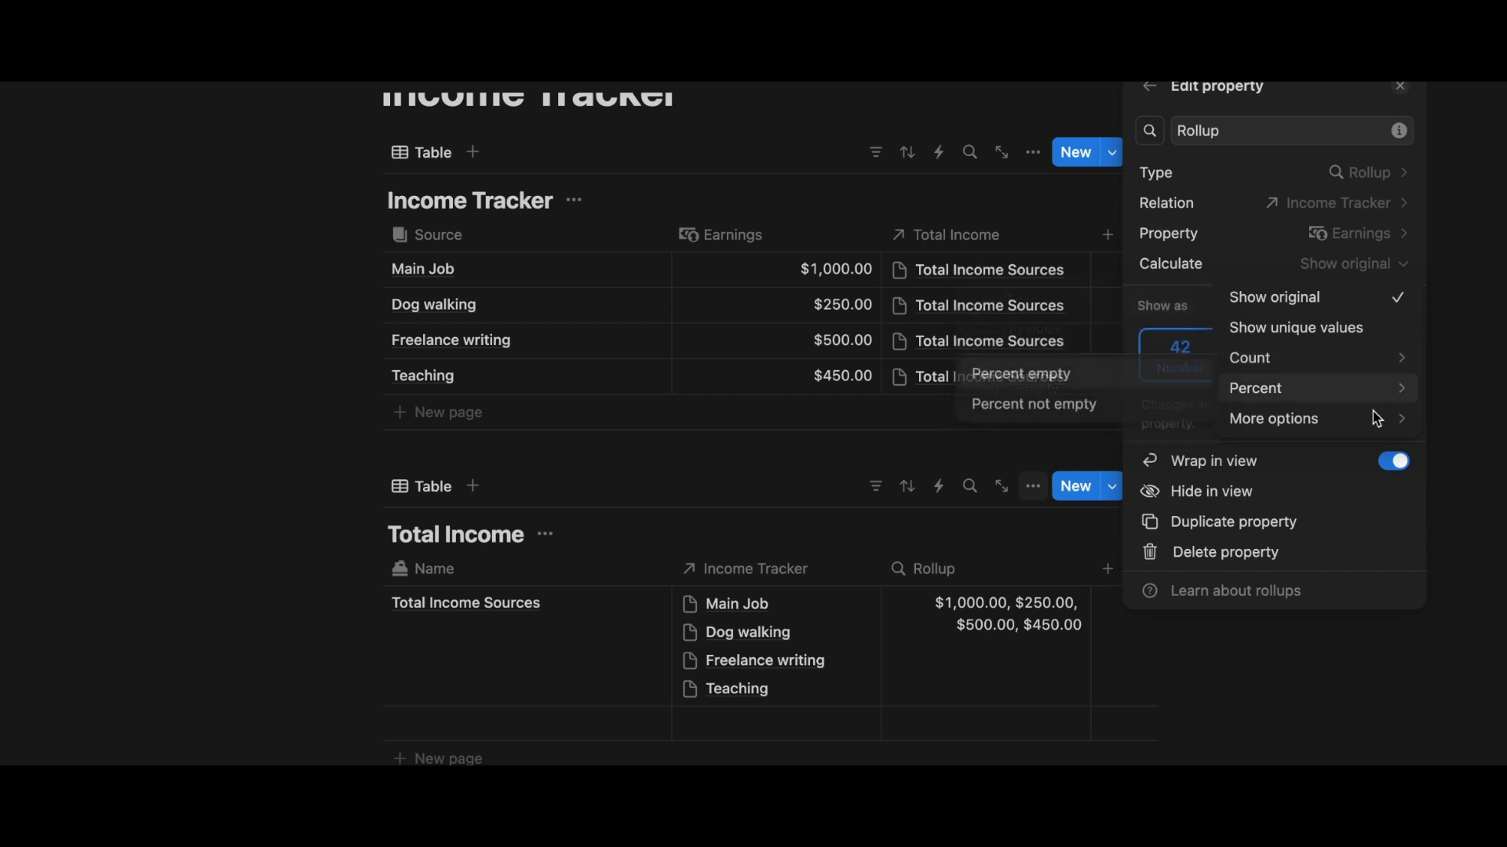
{"action": "mouse_move", "coordinate": [1350, 424]}
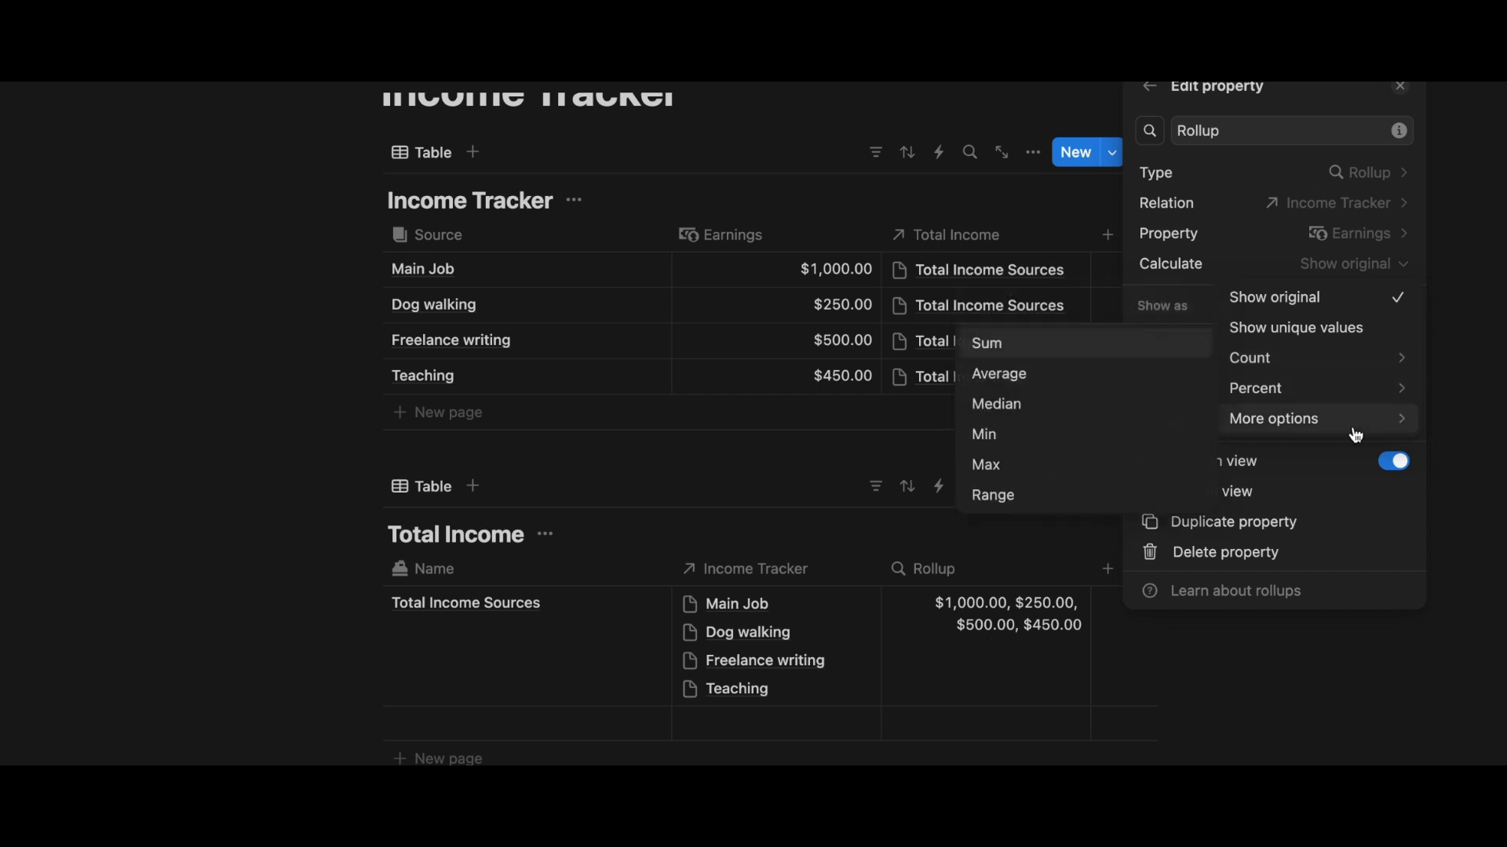
{"action": "left_click", "coordinate": [1033, 348]}
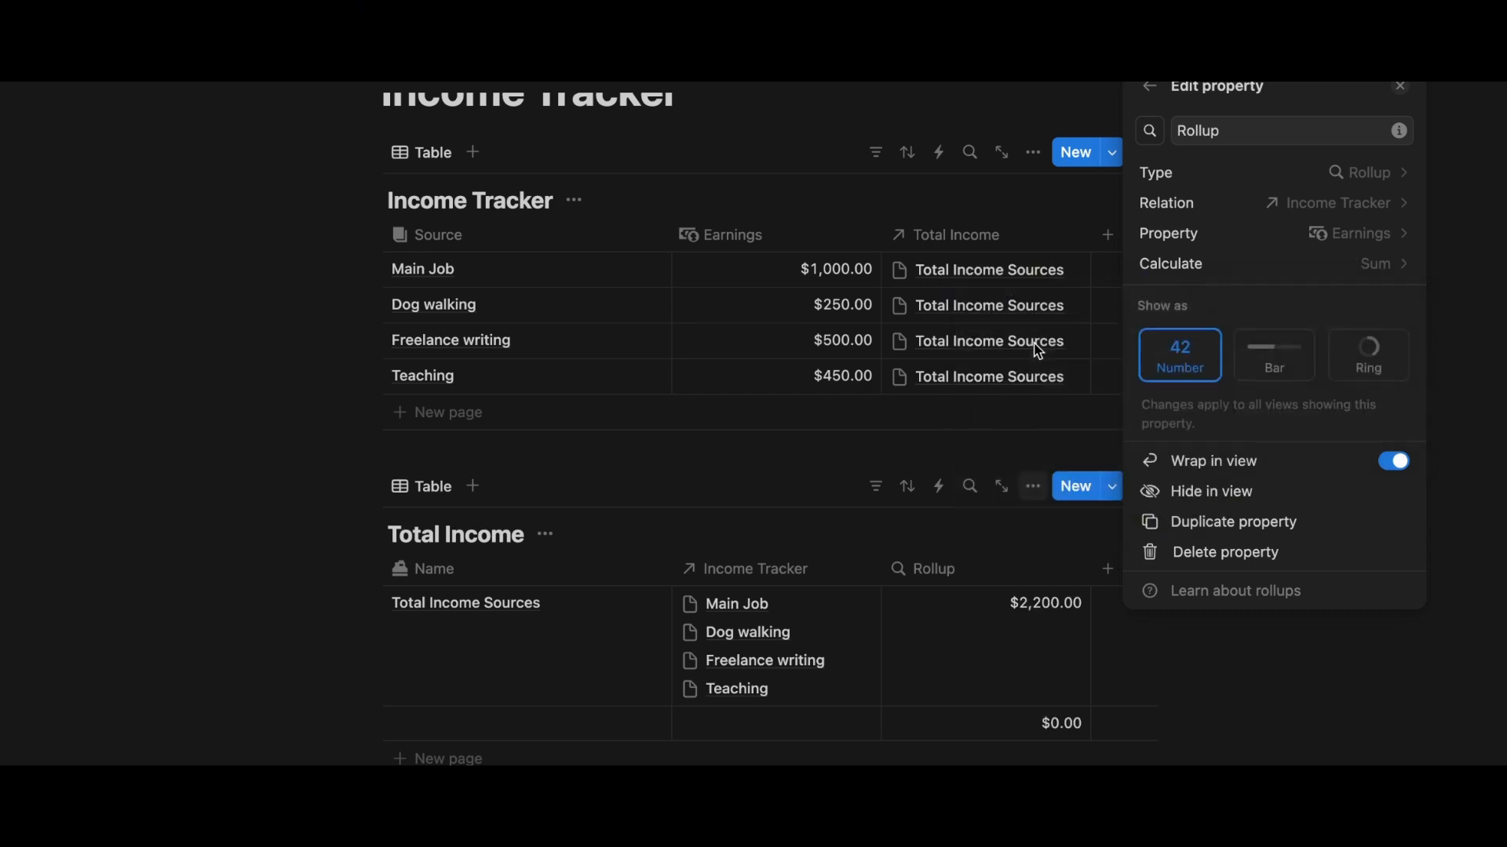
{"action": "left_click", "coordinate": [1267, 697]}
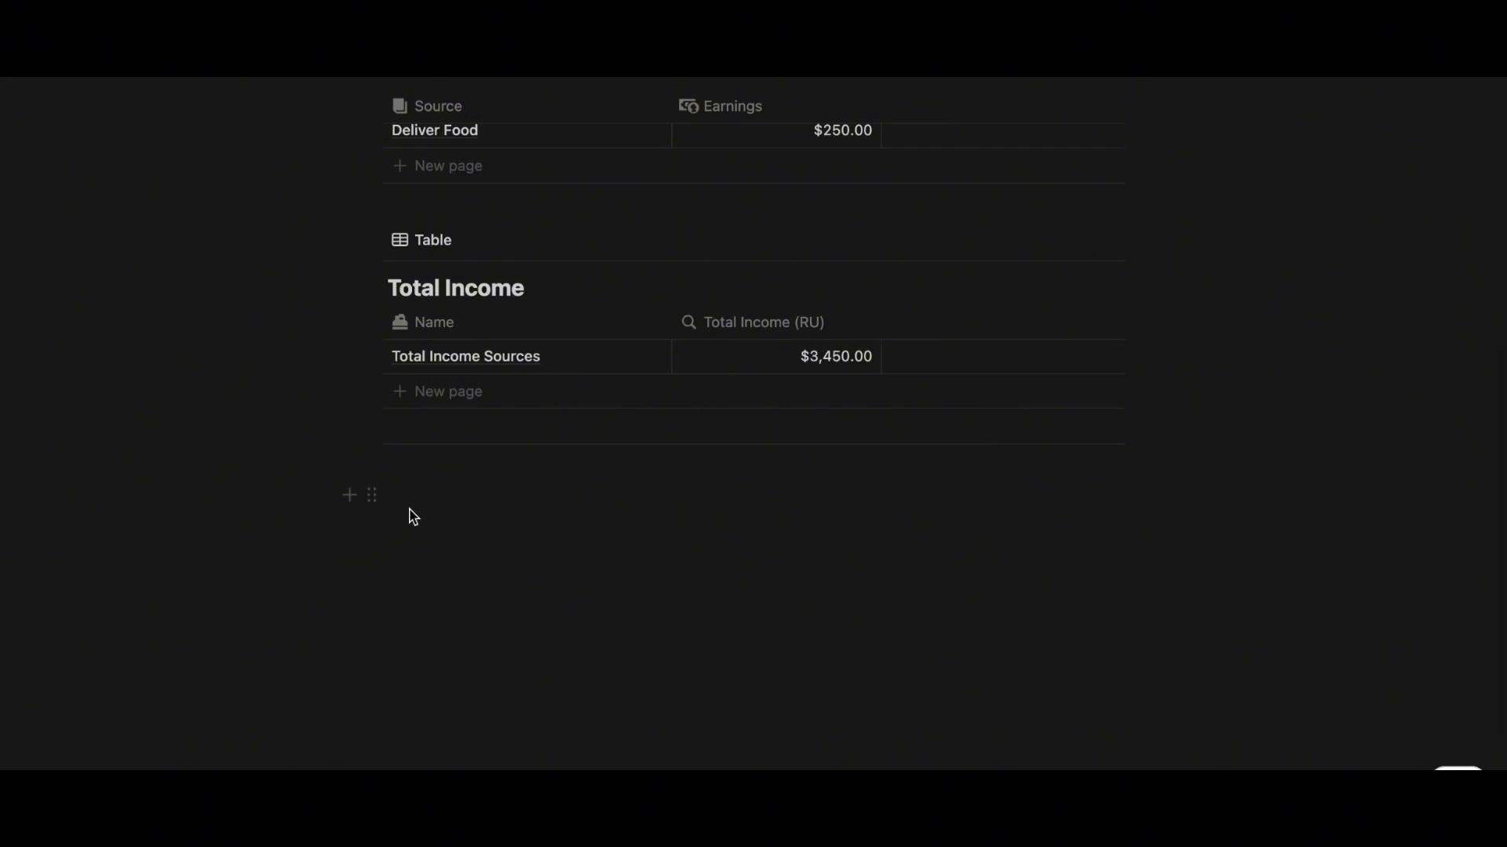
- Insert a new inline database titled "Progress" below Total Income and add an entry named "Progress of Income"
{"action": "left_click", "coordinate": [412, 516]}
{"action": "type", "text": "/"}
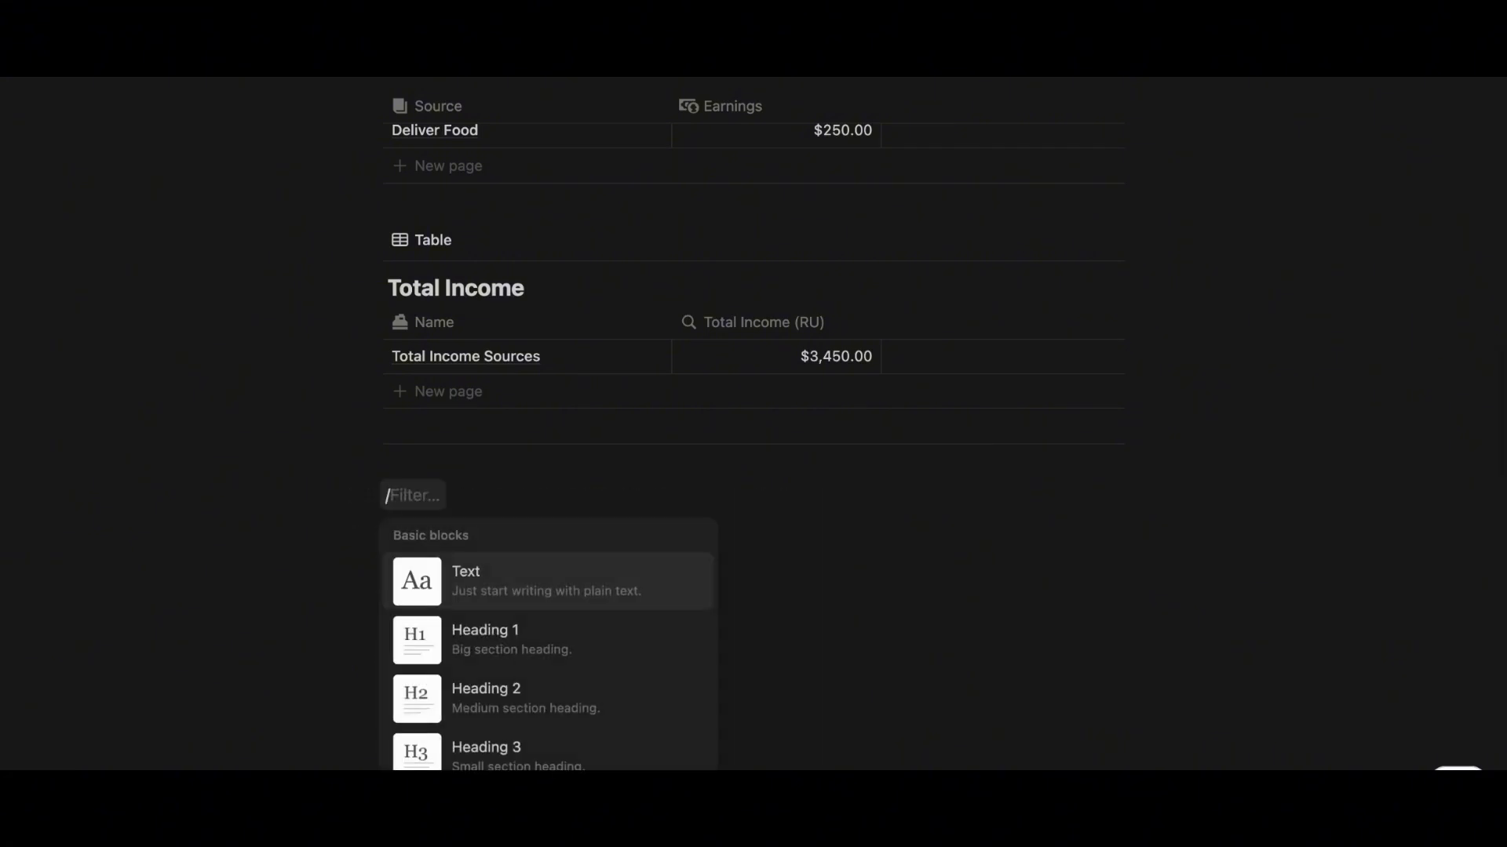
{"action": "type", "text": "Database"}
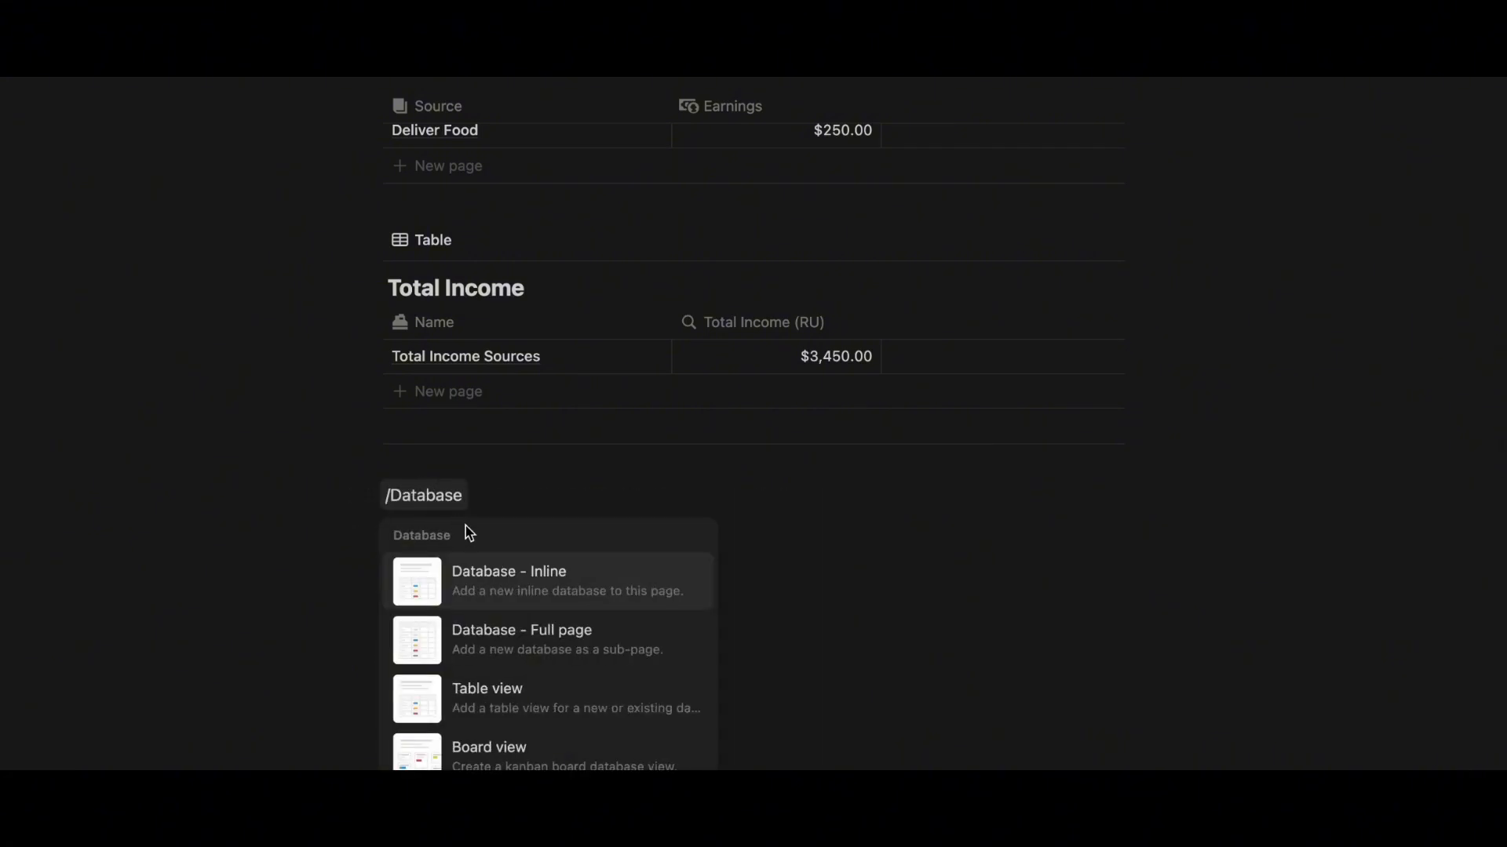
{"action": "left_click", "coordinate": [542, 581]}
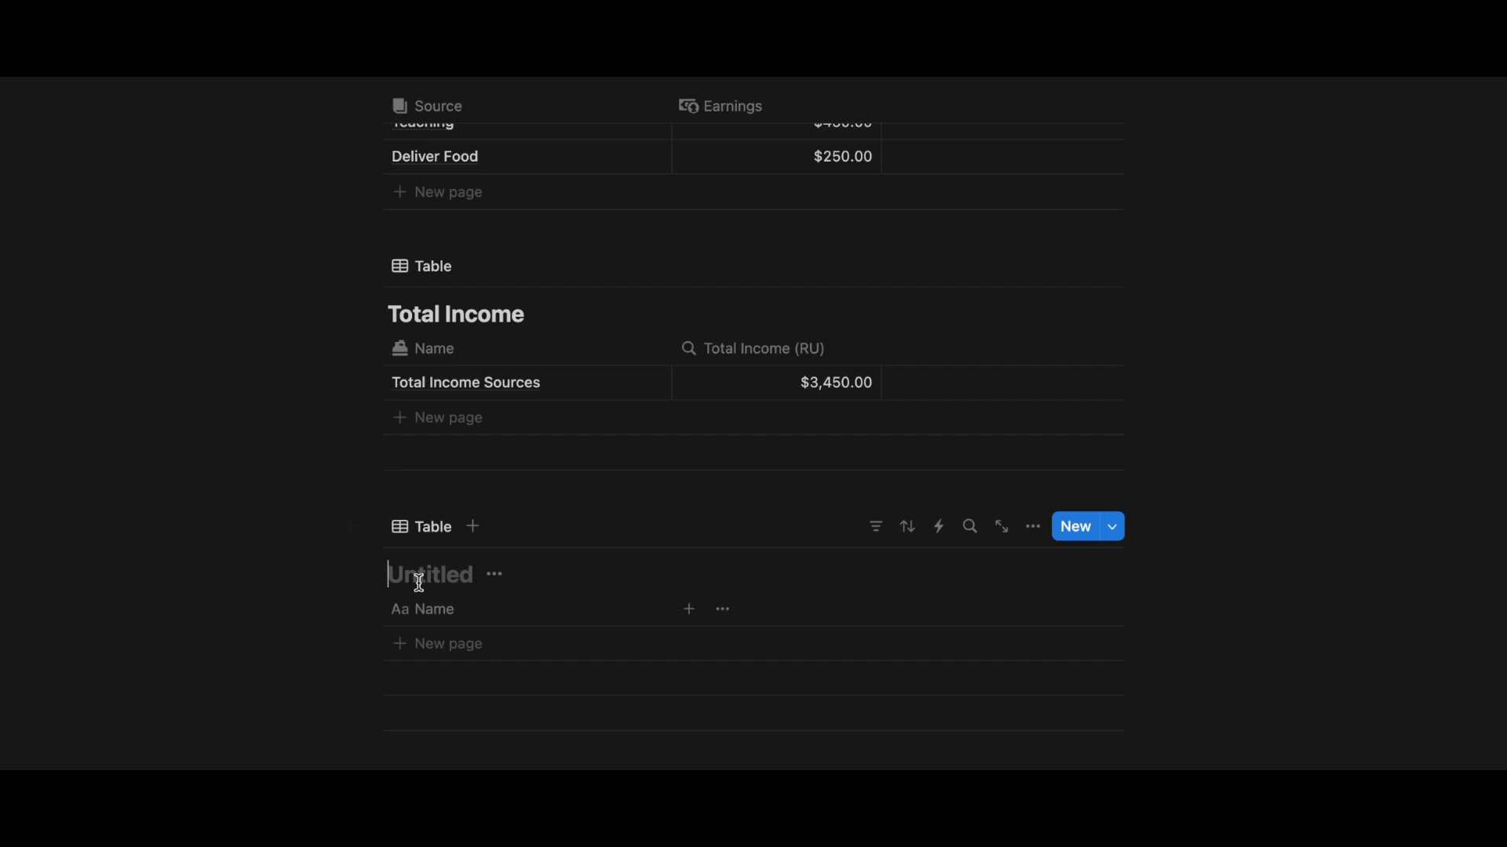
{"action": "type", "text": "Progress"}
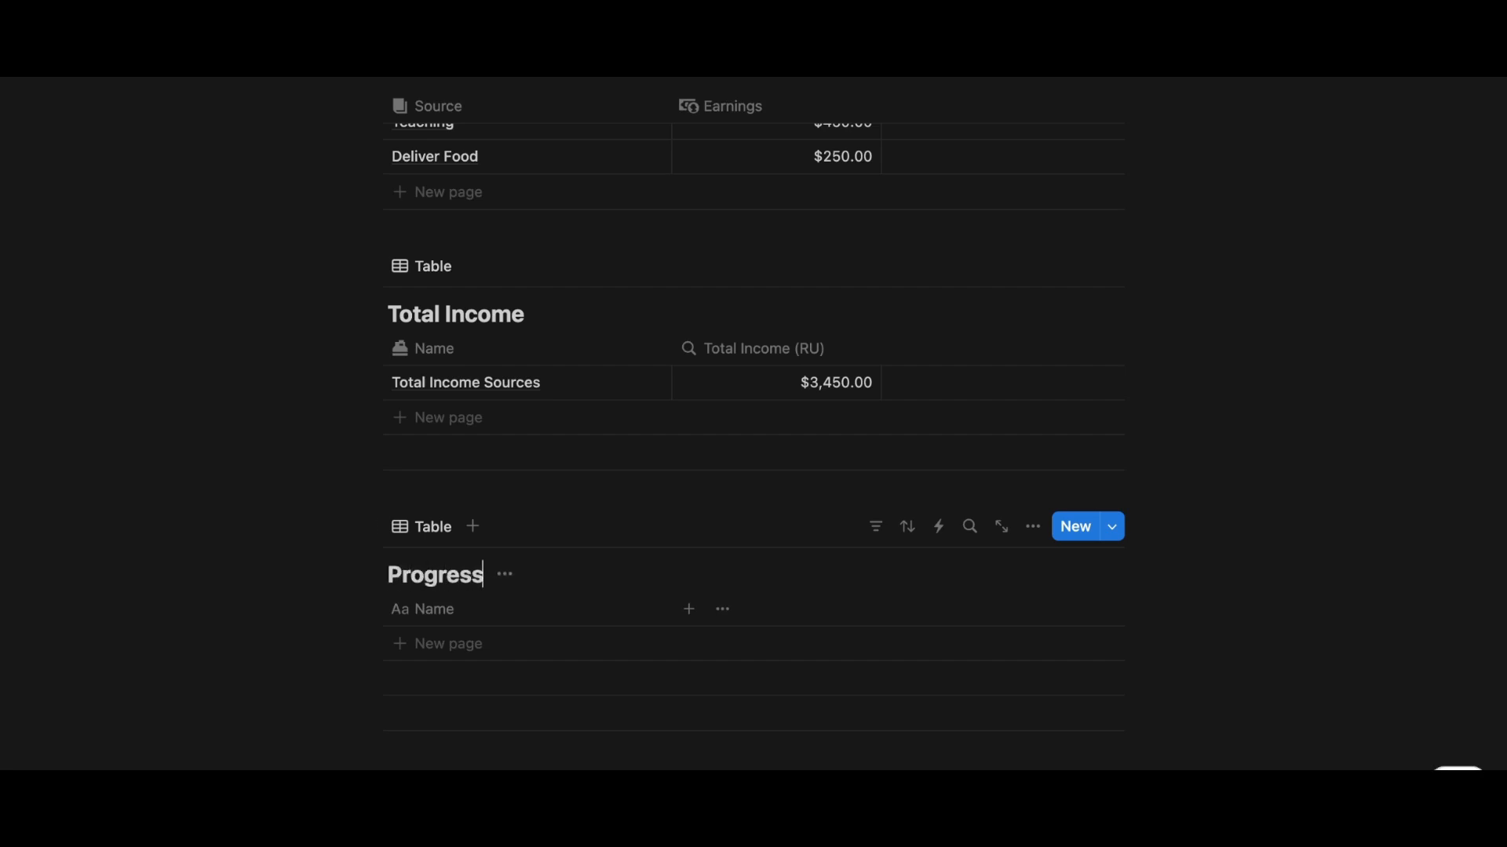
{"action": "left_click", "coordinate": [551, 606]}
- Add a two-way relation property to the Total Income database that links it to the Progress database
{"action": "left_click", "coordinate": [899, 375]}
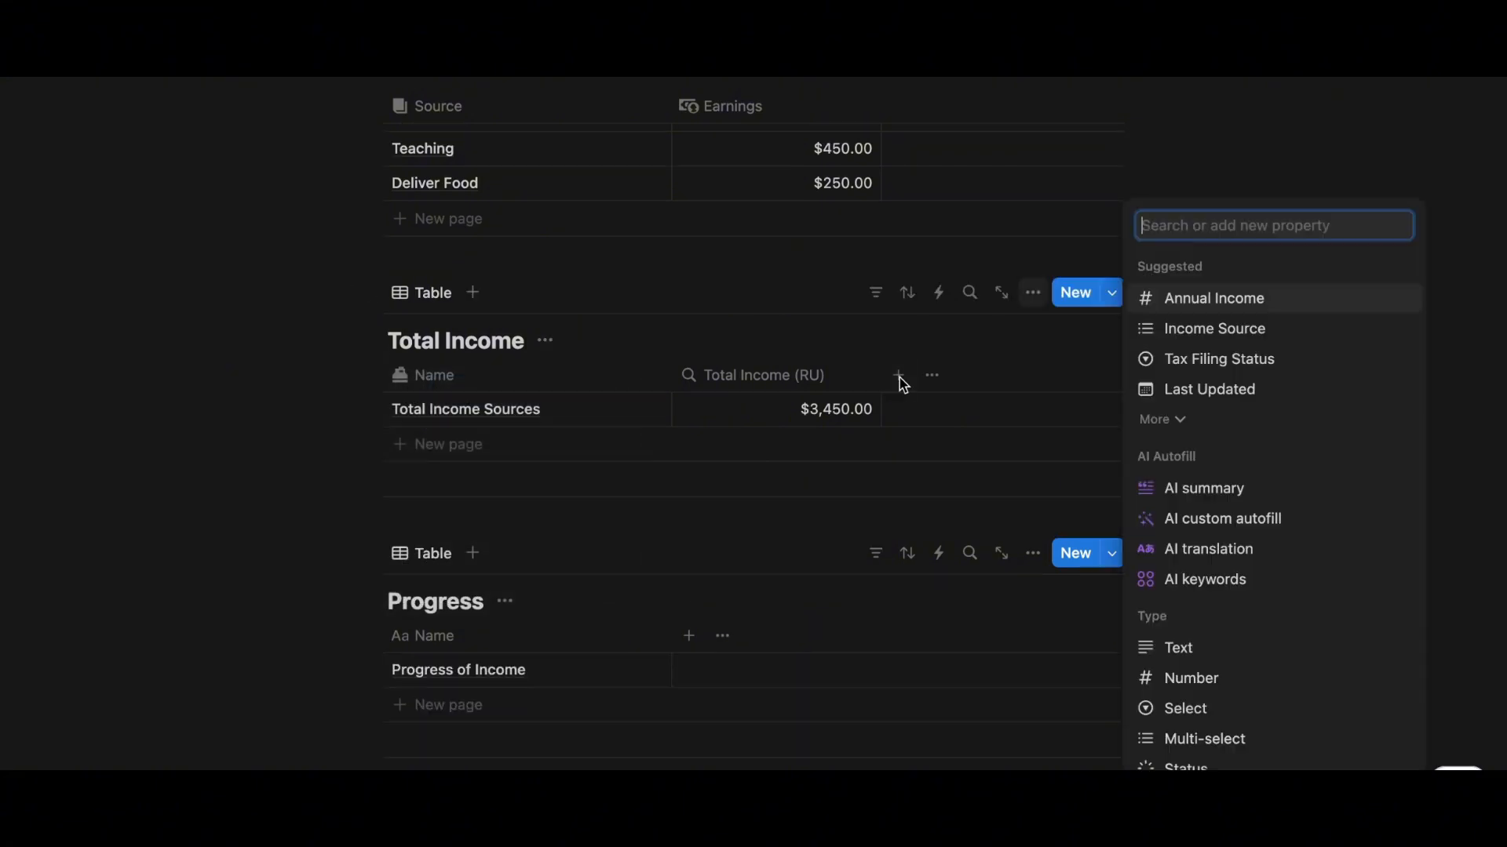
{"action": "type", "text": "Relation"}
{"action": "left_click", "coordinate": [1216, 420]}
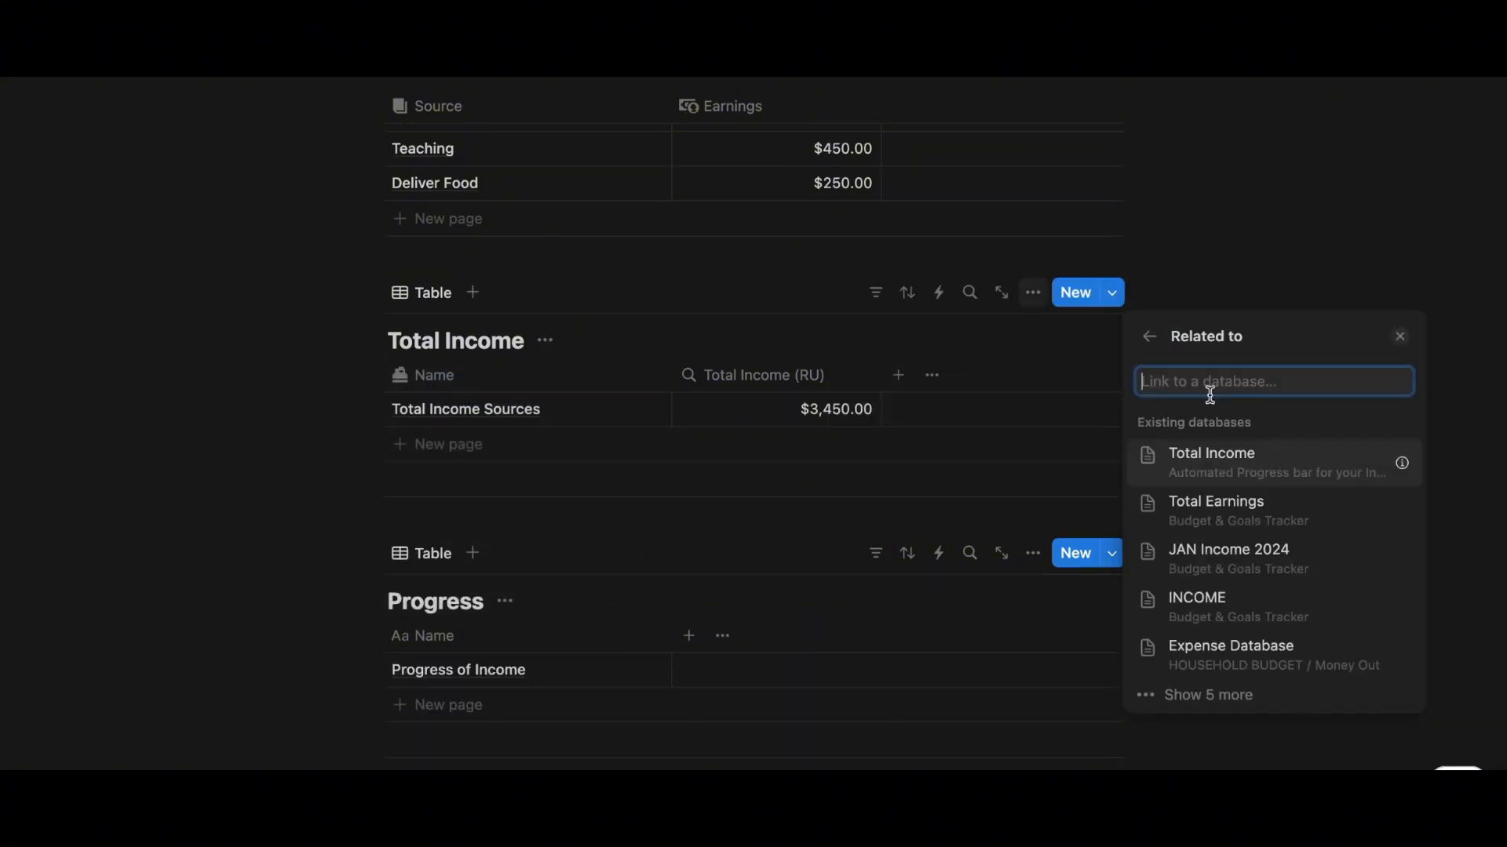
{"action": "type", "text": "Progress"}
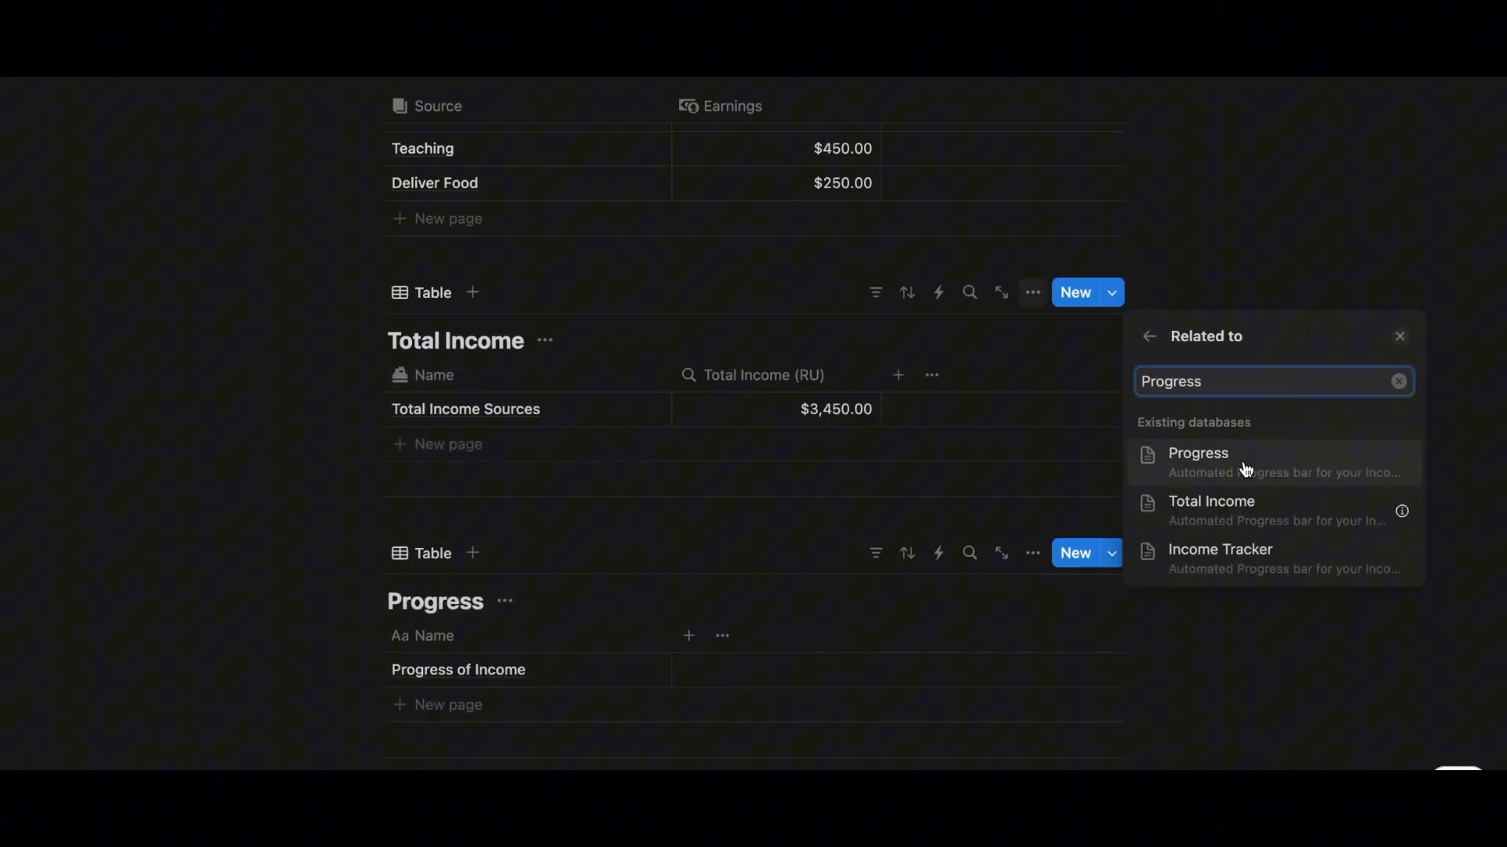
{"action": "left_click", "coordinate": [1306, 465]}
{"action": "left_click", "coordinate": [1395, 466]}
{"action": "left_click", "coordinate": [1273, 572]}
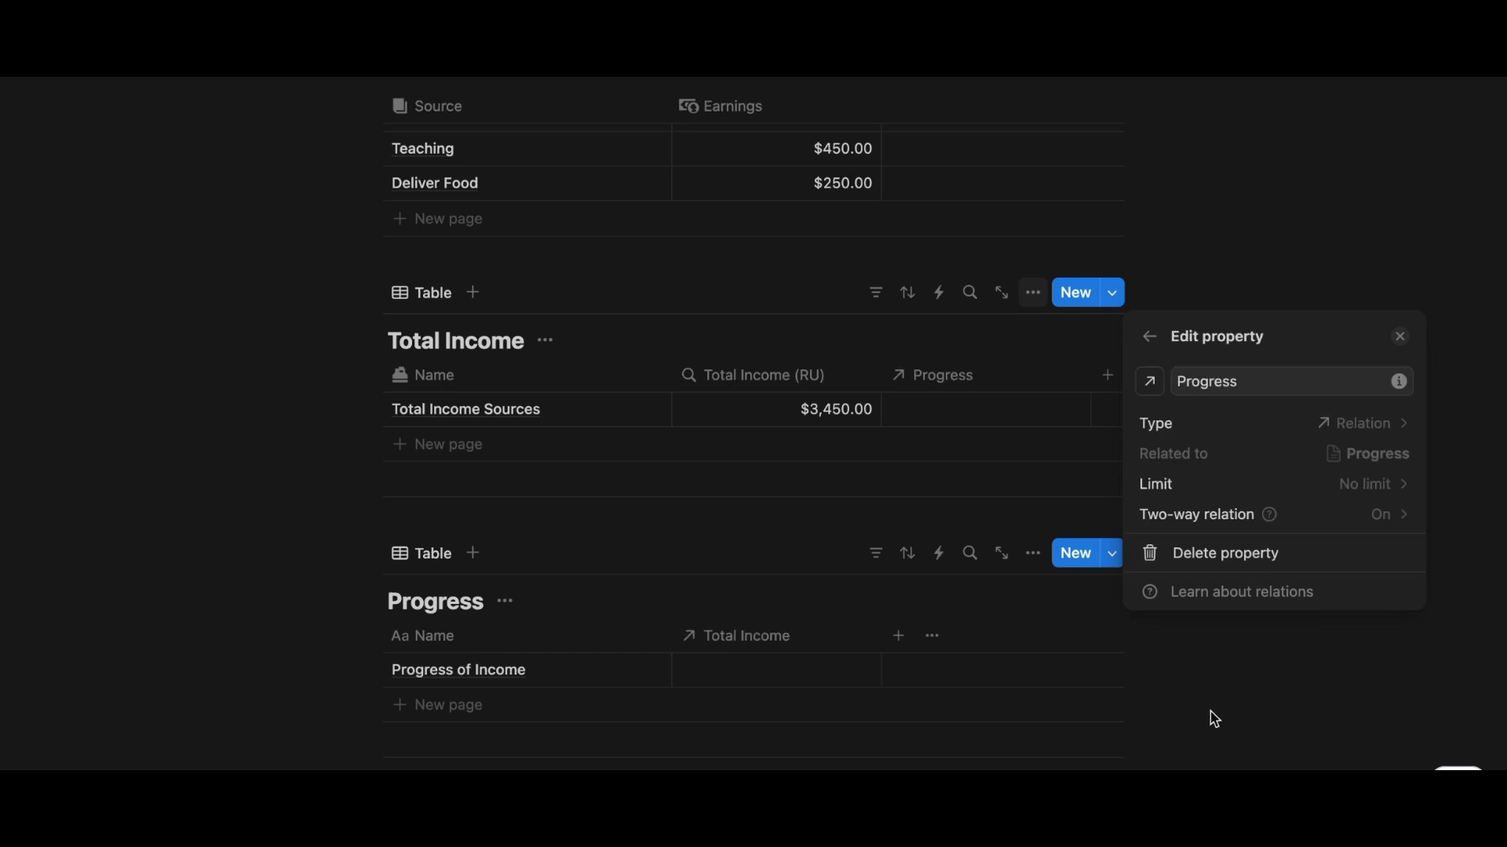
{"action": "left_click", "coordinate": [1208, 711]}
- Link the Total Income Sources entry to Progress of Income through its Total Income relation
{"action": "left_click", "coordinate": [744, 668]}
{"action": "left_click", "coordinate": [863, 628]}
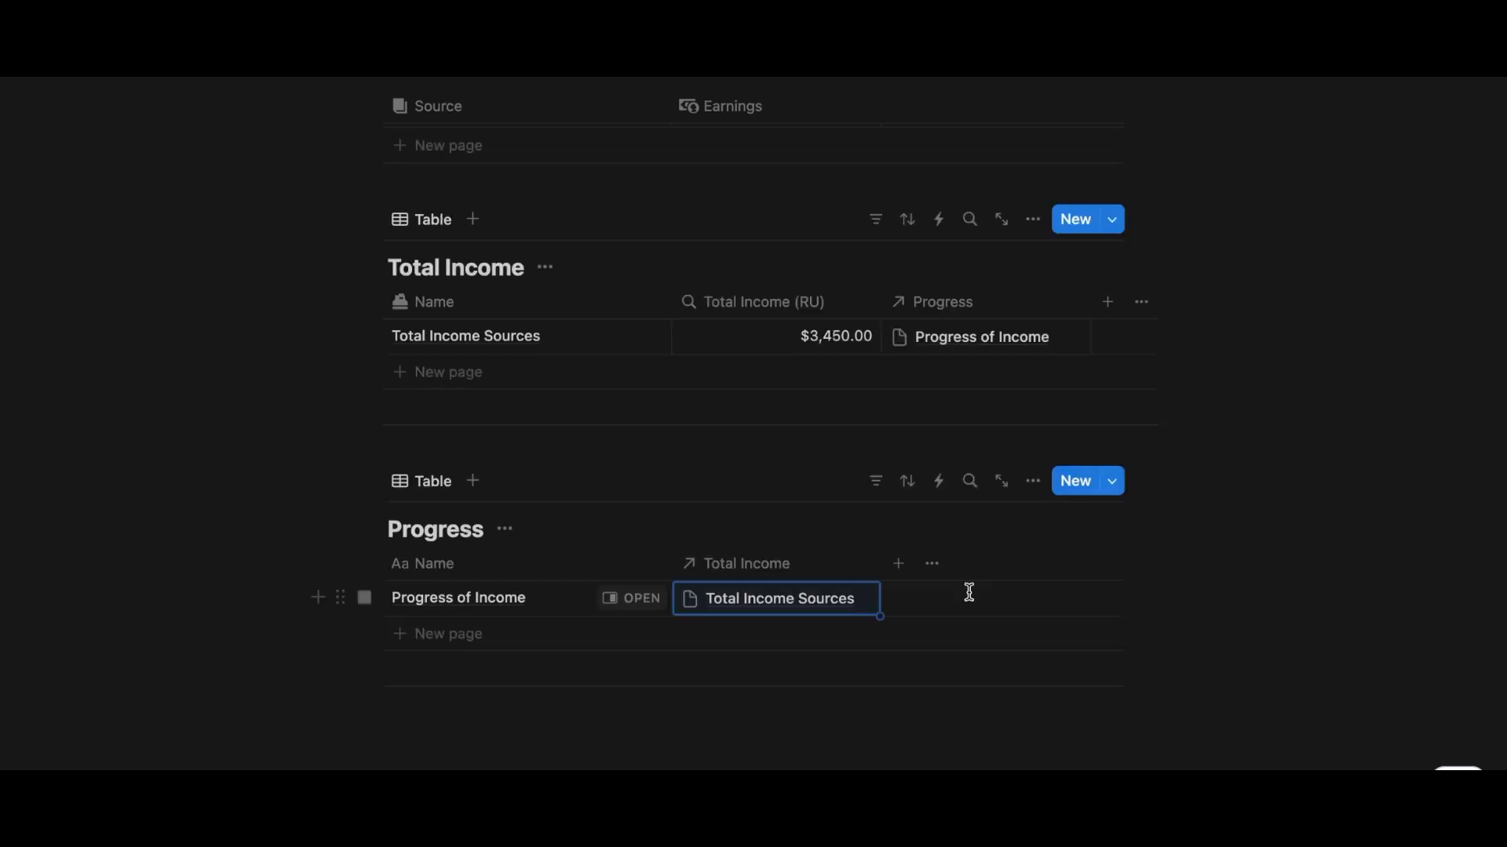
- Add a formula property to the Total Income database that returns Total Income (RU) and save it
{"action": "left_click", "coordinate": [915, 396]}
{"action": "type", "text": "formu"}
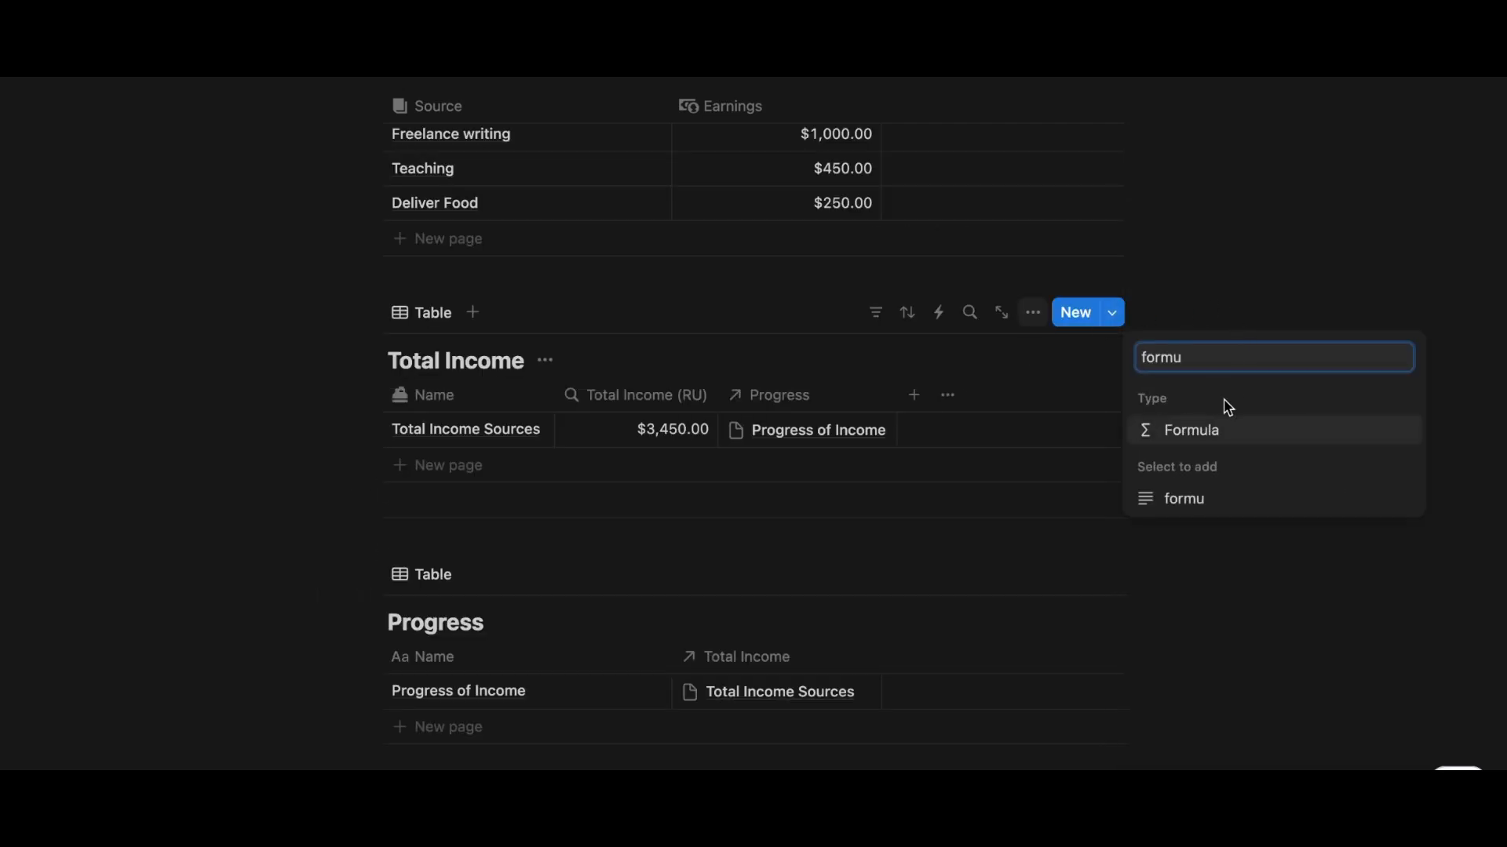
{"action": "left_click", "coordinate": [1234, 434]}
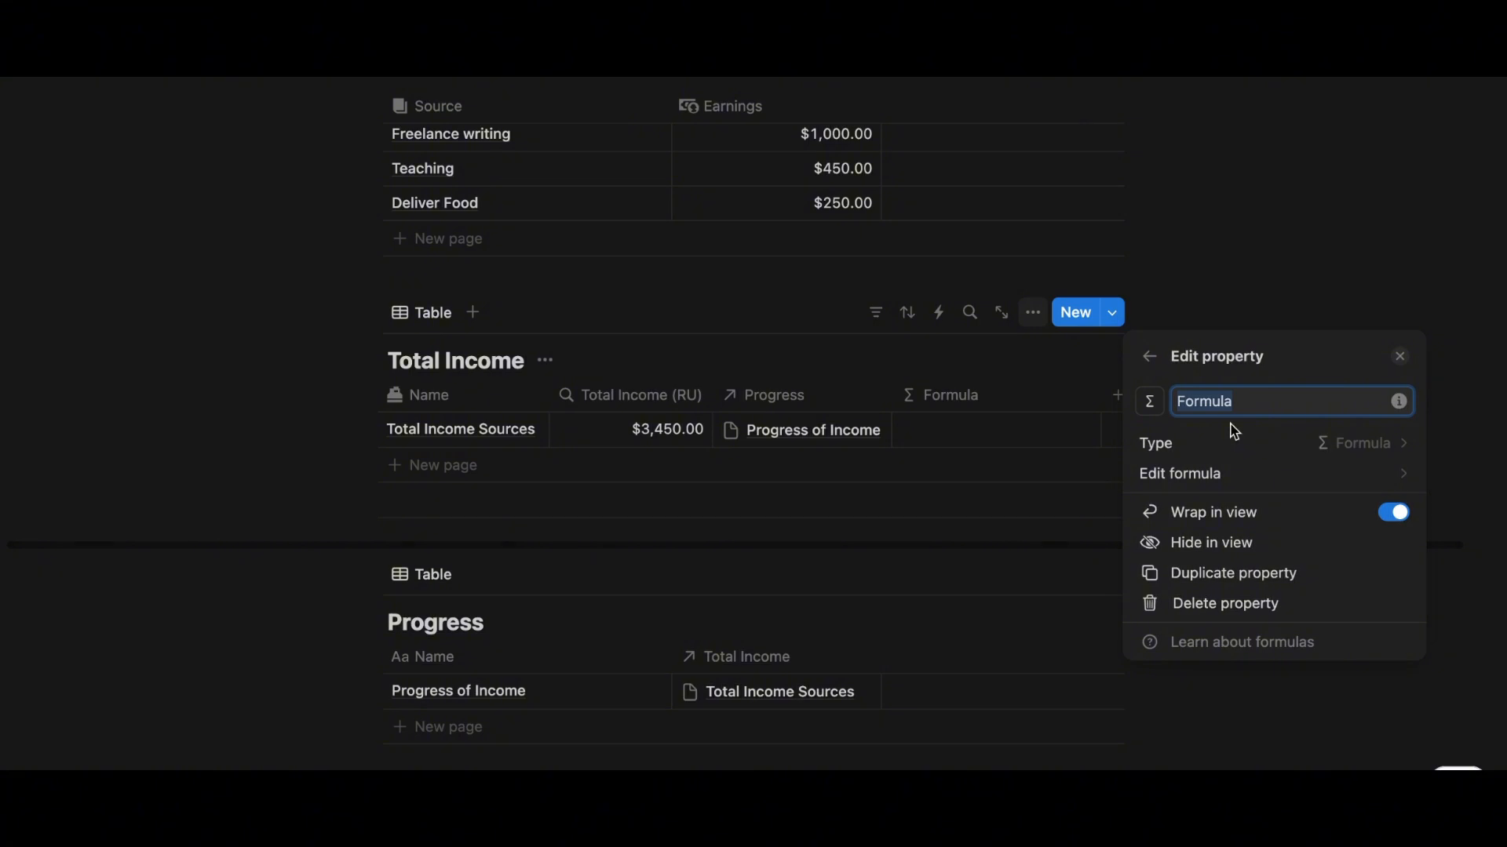
{"action": "left_click", "coordinate": [1226, 474]}
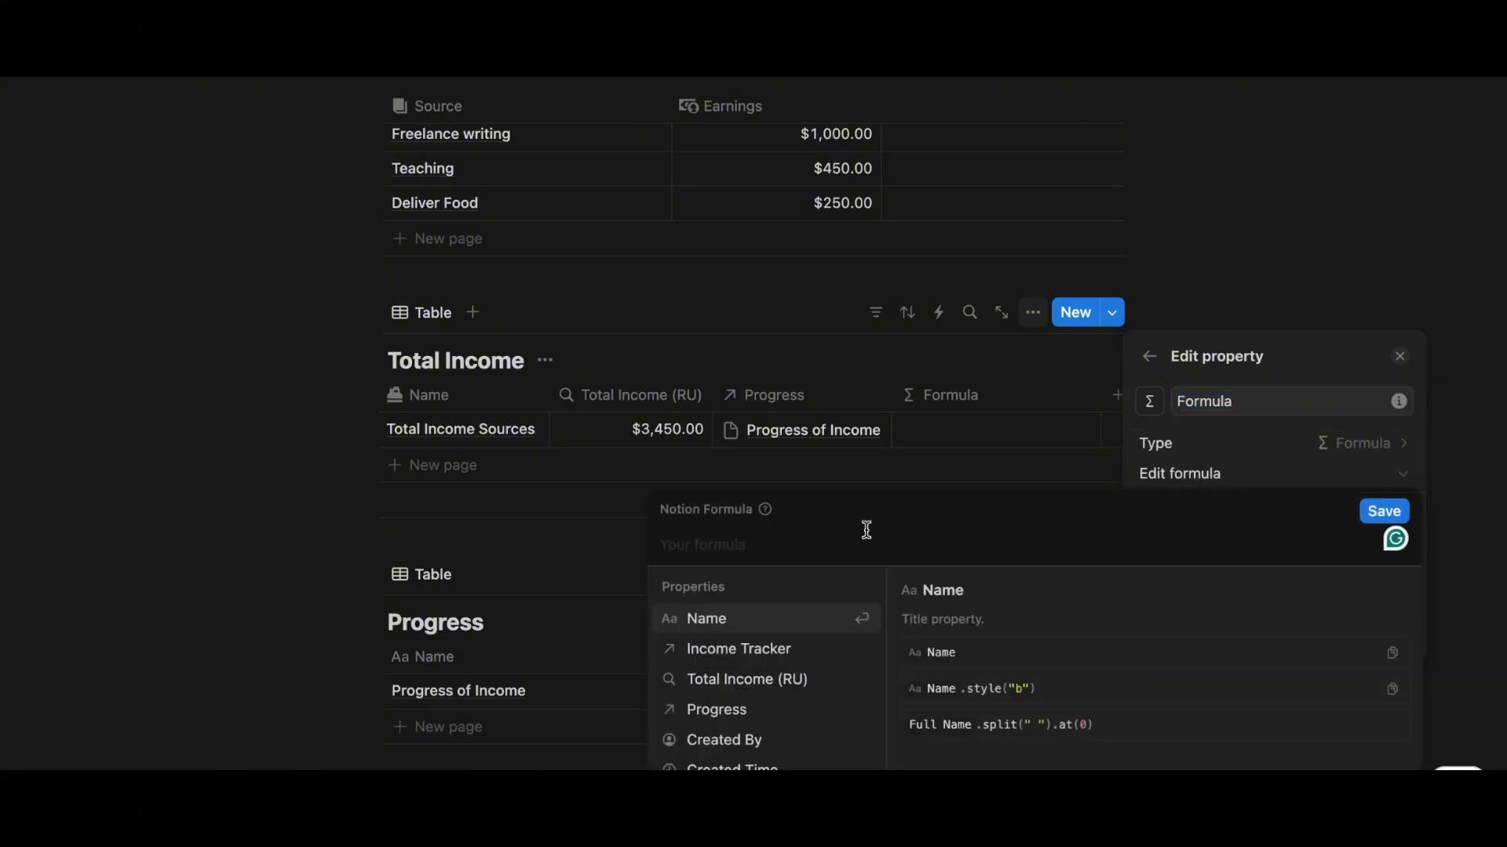
{"action": "type", "text": "Total Income"}
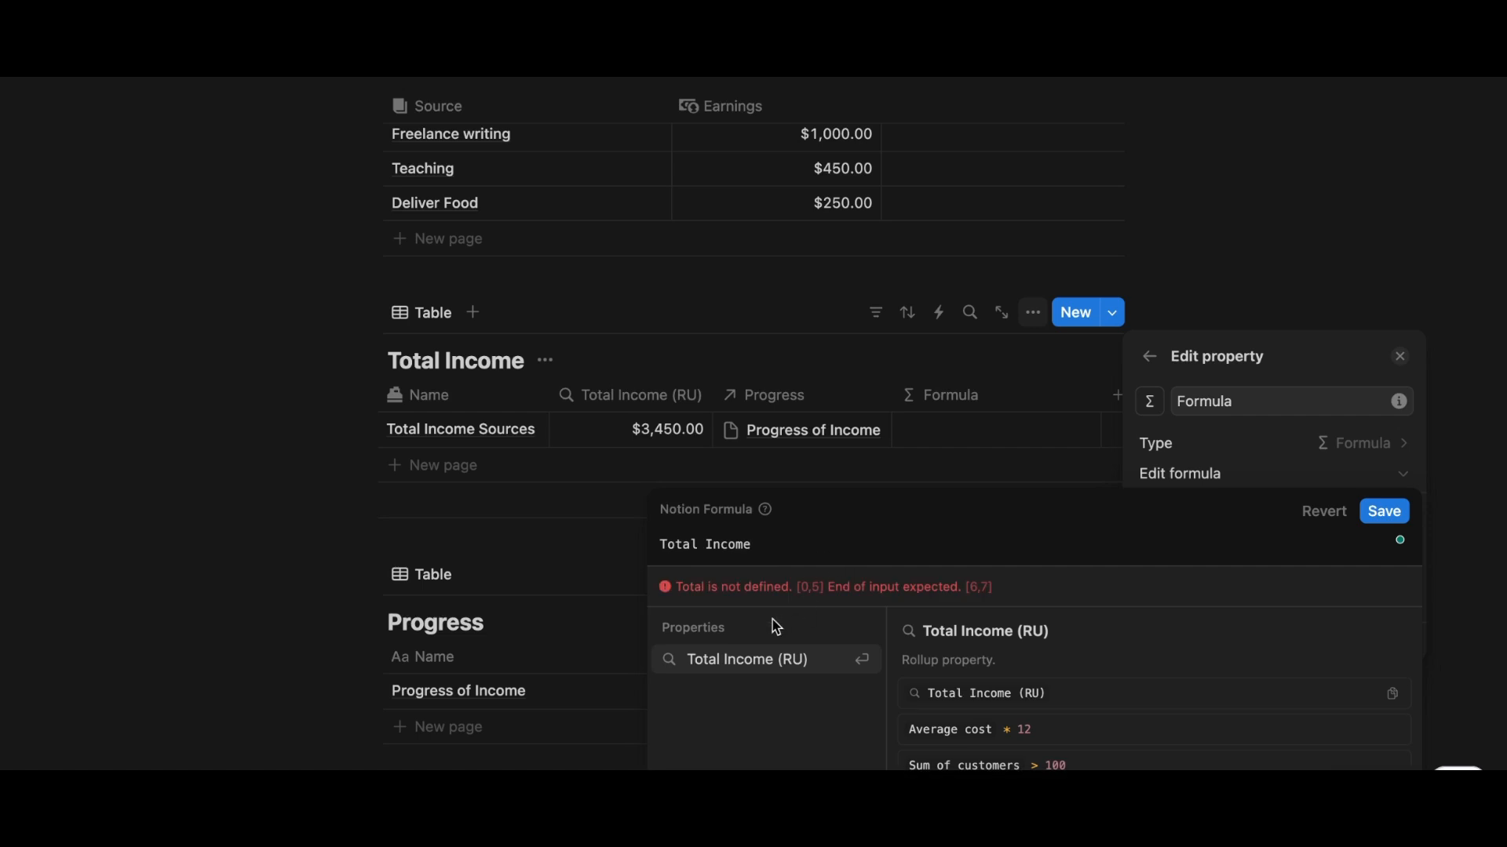
{"action": "left_click", "coordinate": [792, 668]}
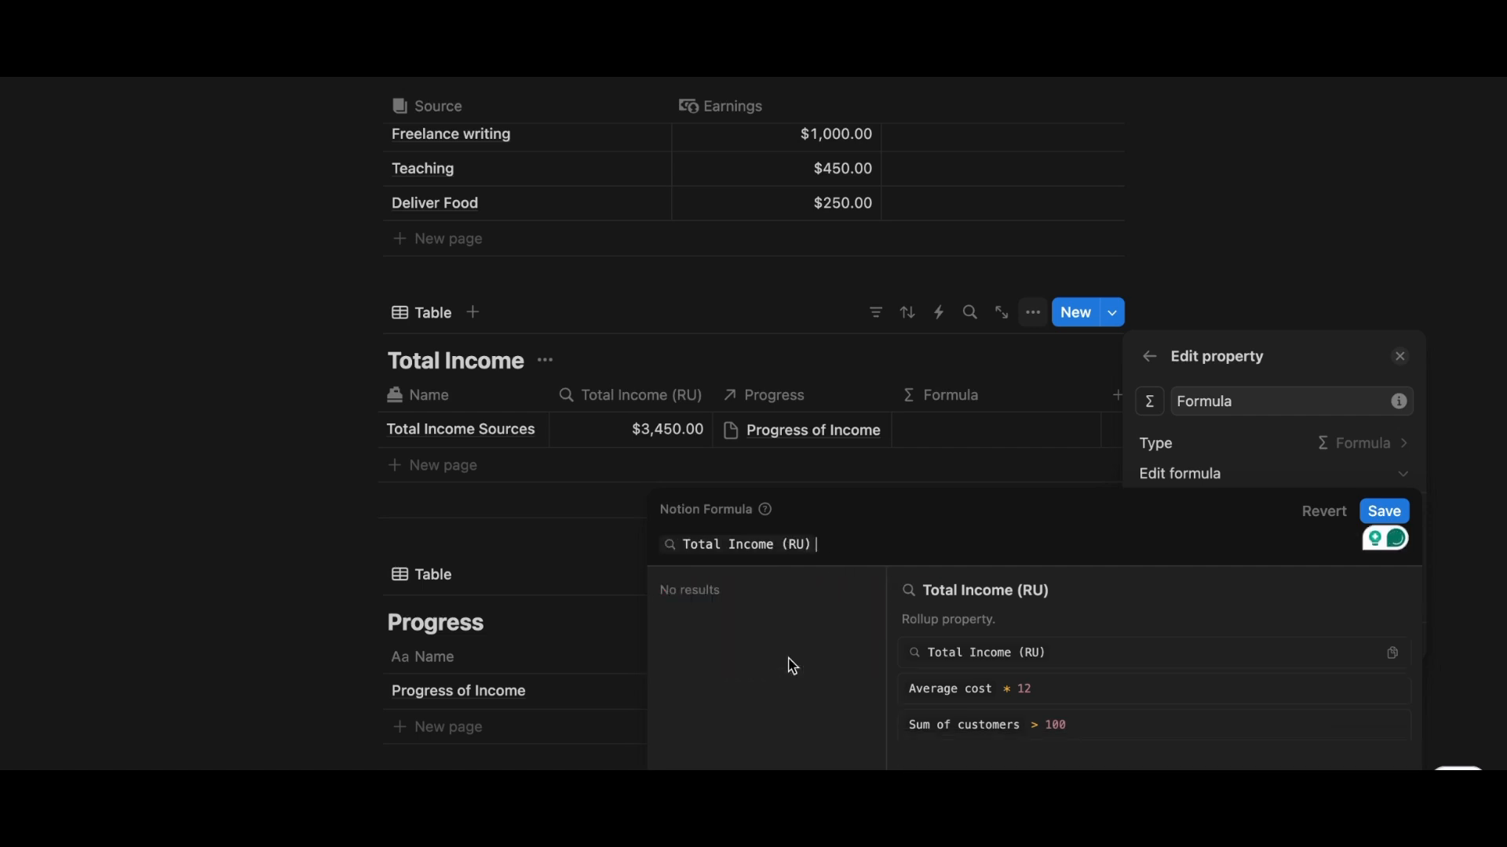
{"action": "left_click", "coordinate": [1384, 511]}
- Set the Total Income formula property's number format to US Dollar and narrow its column
{"action": "left_click", "coordinate": [1020, 397]}
{"action": "left_click", "coordinate": [994, 474]}
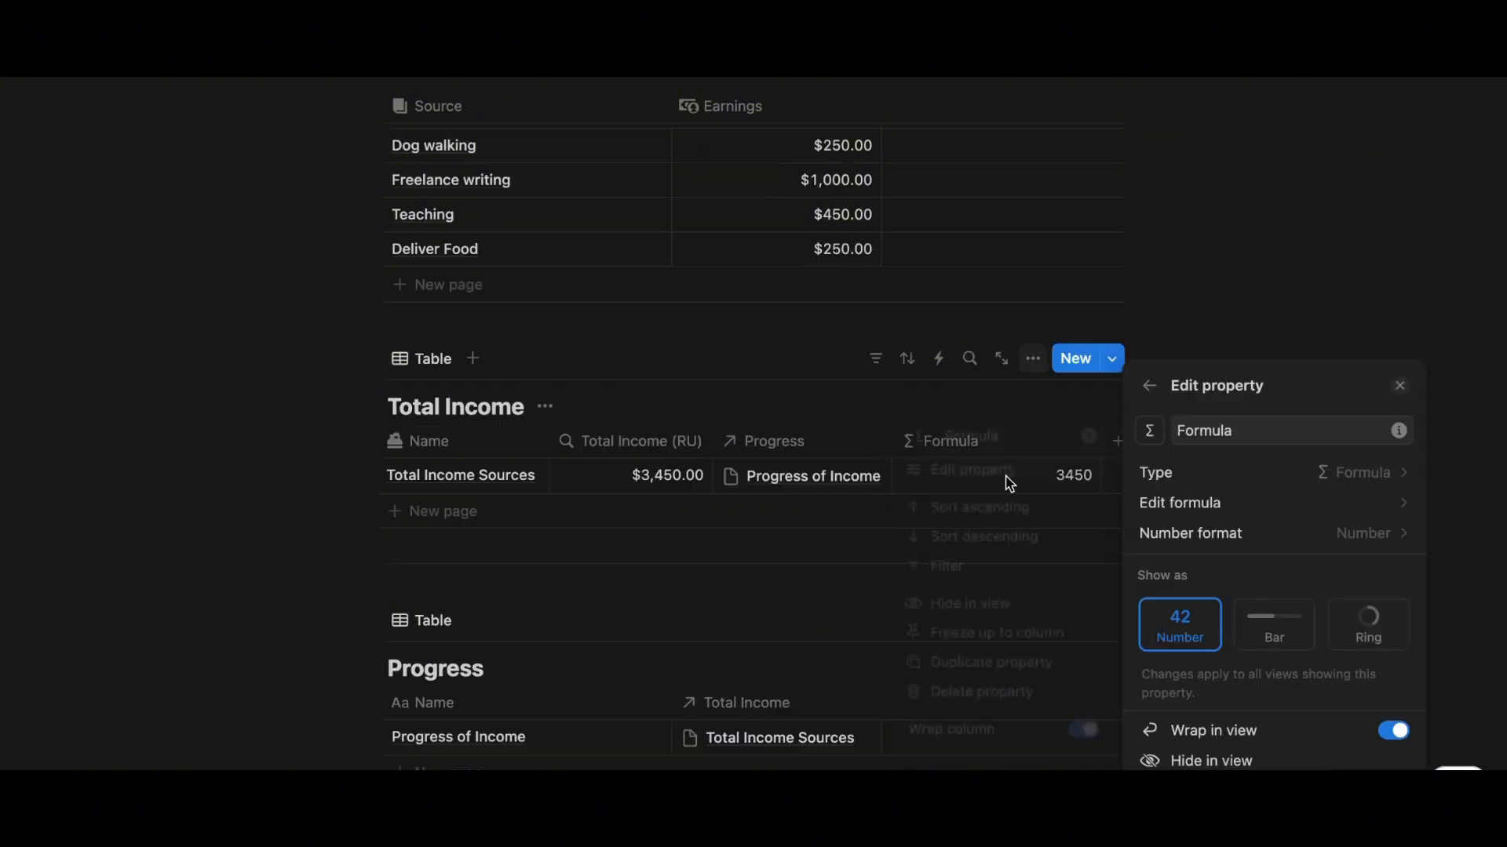
{"action": "left_click", "coordinate": [1311, 532]}
{"action": "left_click", "coordinate": [1327, 450]}
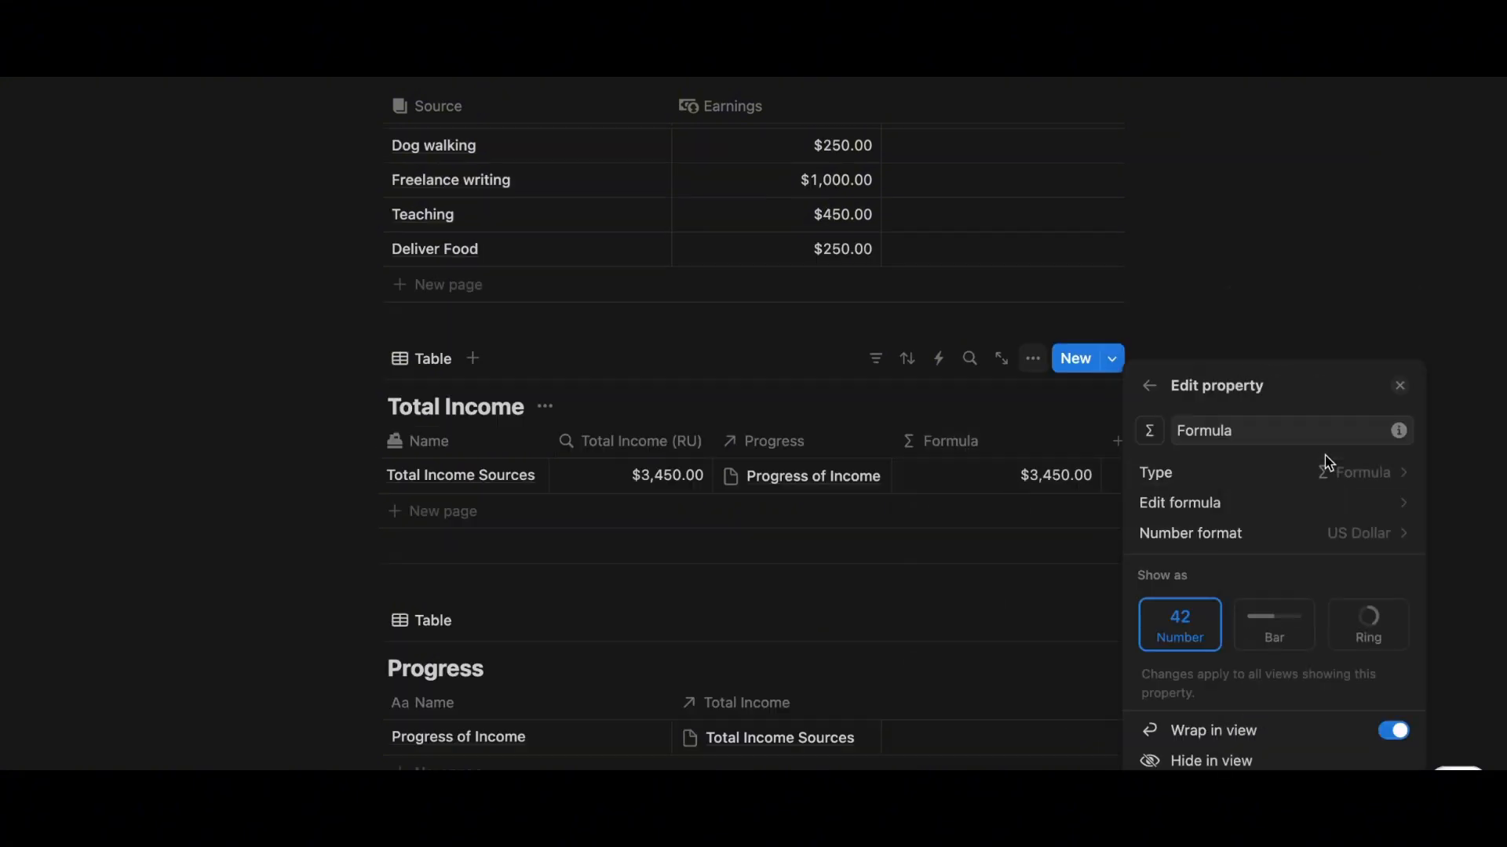
{"action": "left_click", "coordinate": [1489, 463]}
{"action": "left_click_drag", "start_coordinate": [1101, 439], "coordinate": [1012, 439]}
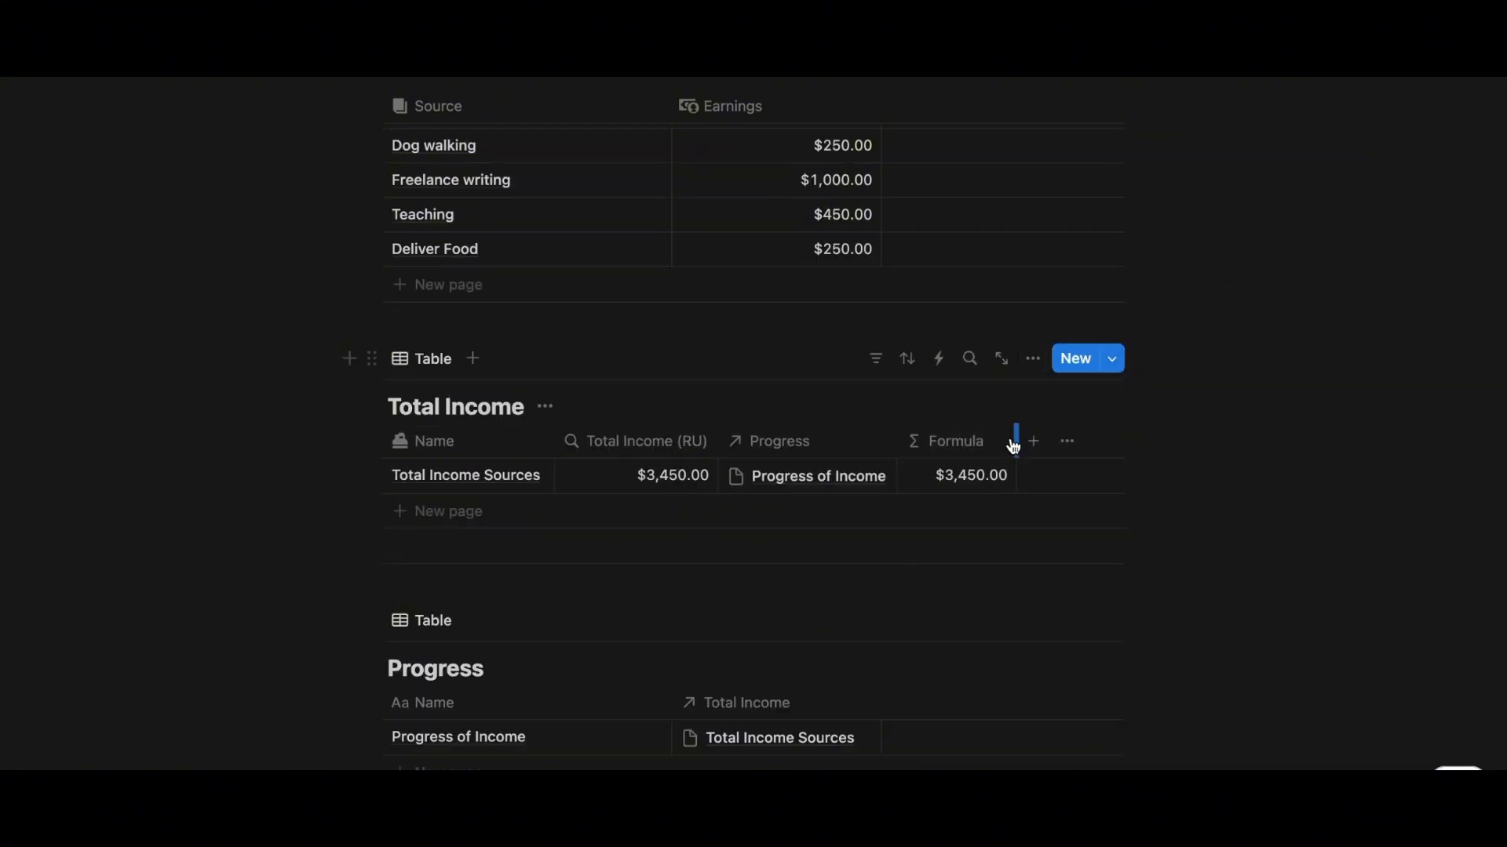
- Add a rollup property to the Progress database based on the Total Income relation
{"action": "scroll", "coordinate": [1251, 493], "scroll_direction": "down", "scroll_amount": 2}
{"action": "left_click", "coordinate": [902, 581]}
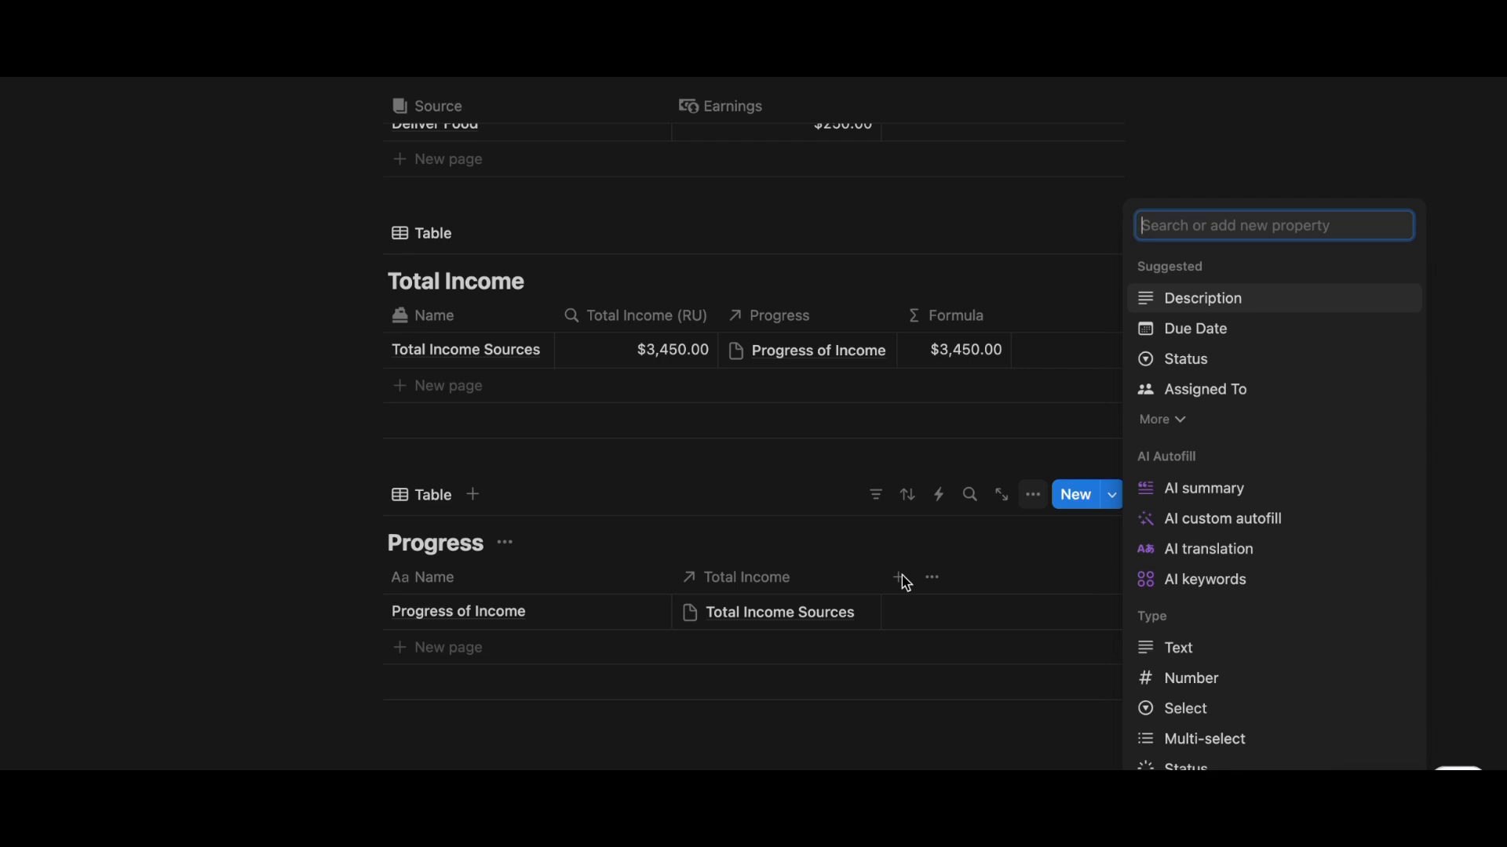
{"action": "type", "text": "Roll"}
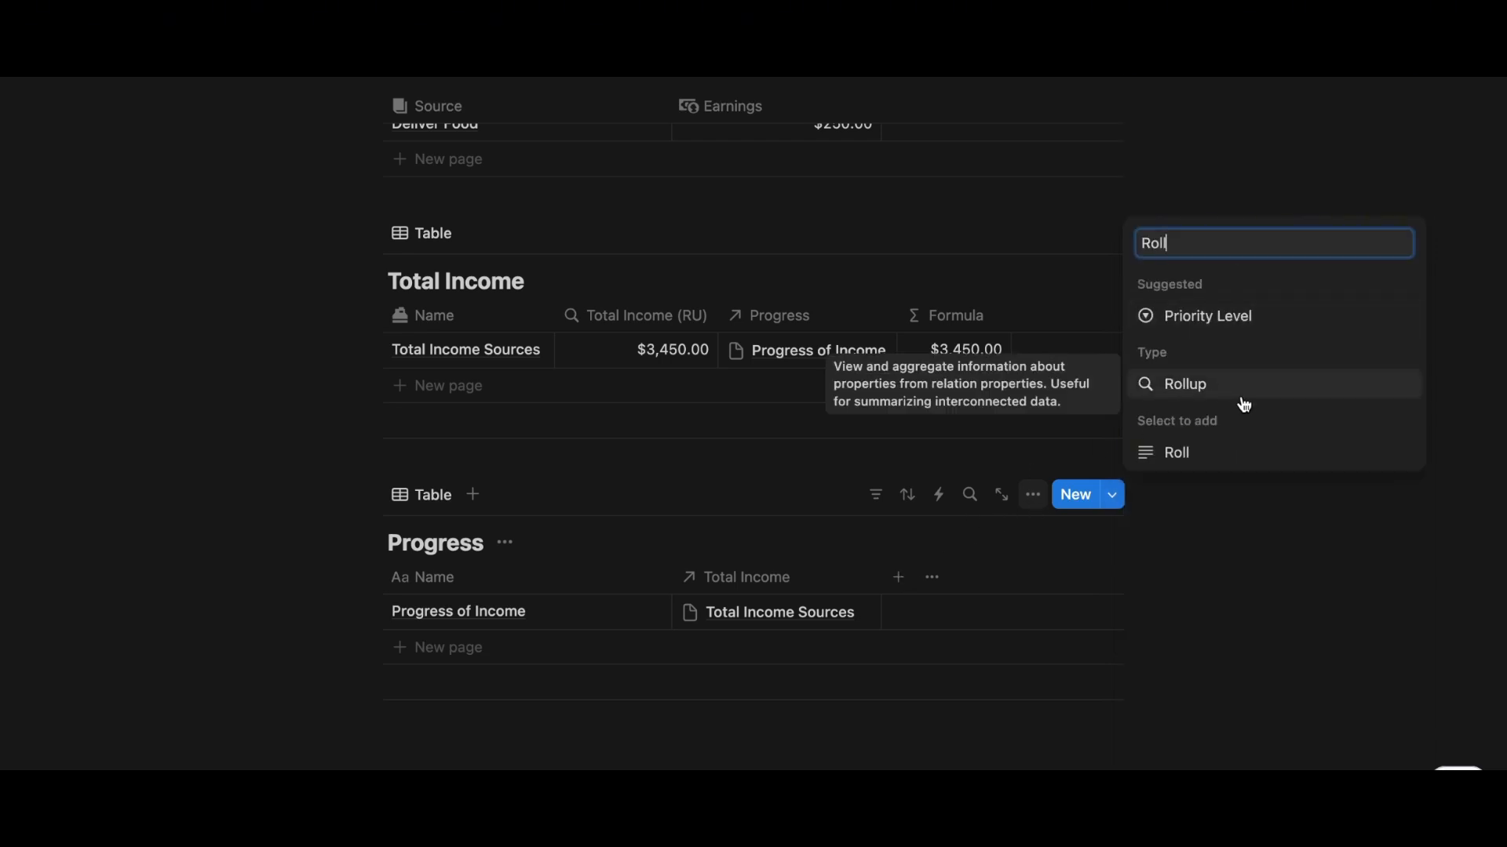
{"action": "left_click", "coordinate": [1197, 399]}
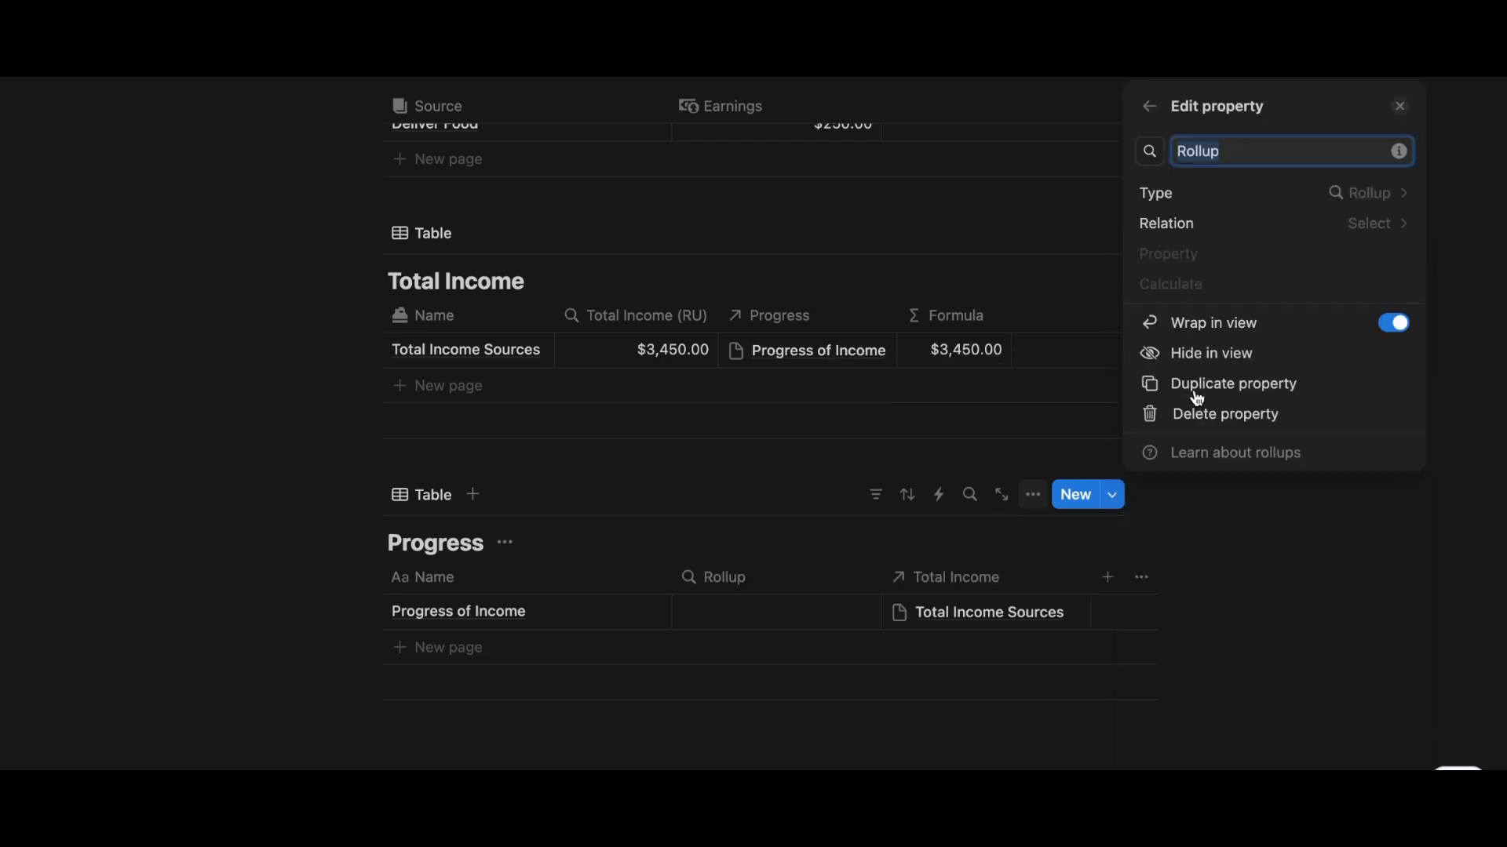
{"action": "left_click", "coordinate": [1367, 227]}
{"action": "left_click", "coordinate": [1235, 259]}
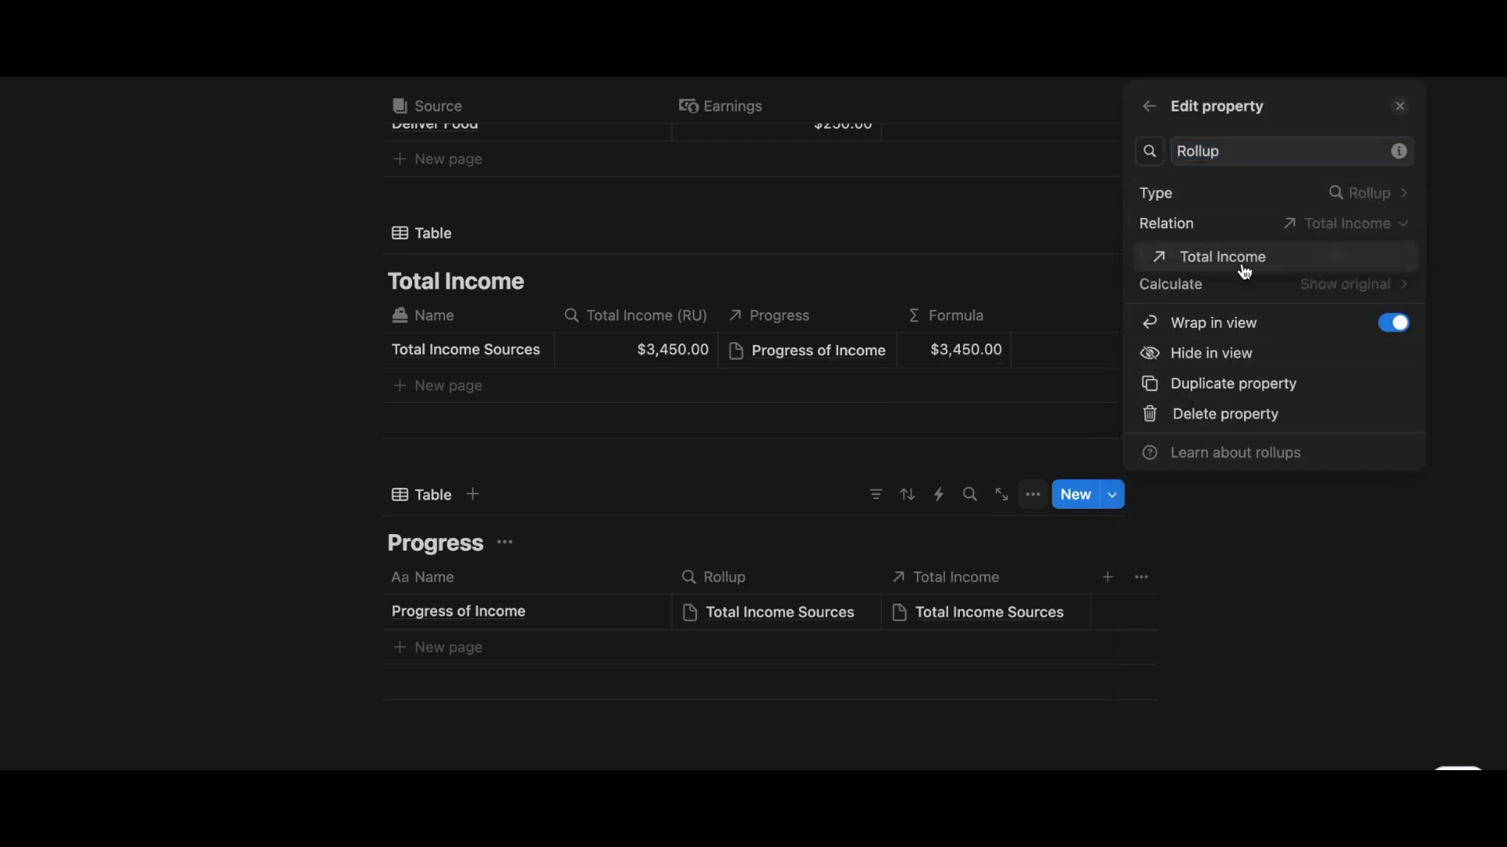
- Configure the Progress rollup to read the Formula property of the Total Income database
{"action": "left_click", "coordinate": [1334, 296]}
{"action": "left_click", "coordinate": [1362, 261]}
{"action": "left_click", "coordinate": [1334, 258]}
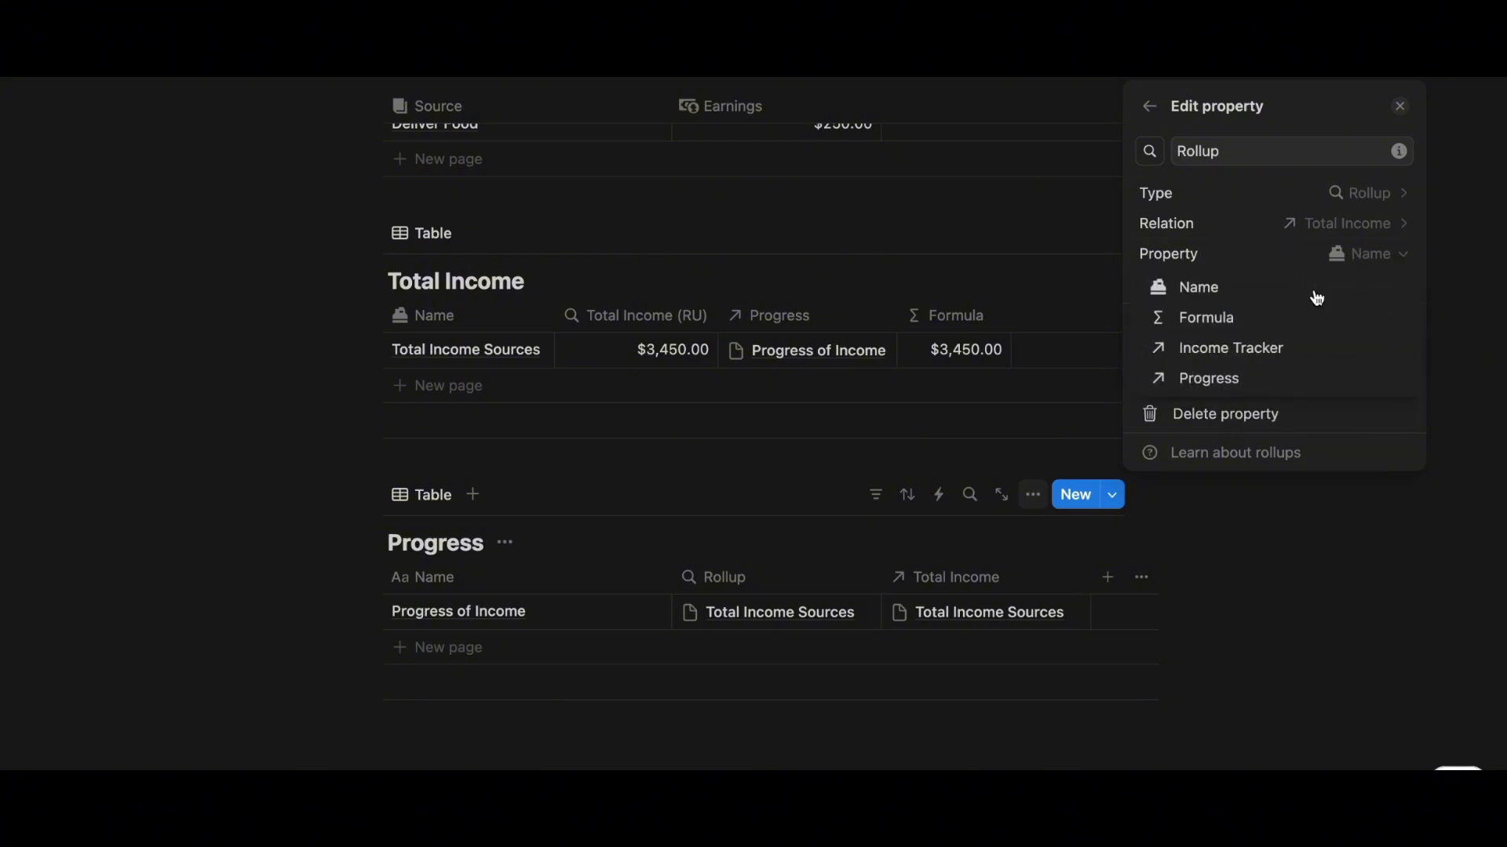
{"action": "left_click", "coordinate": [1218, 332]}
{"action": "left_click", "coordinate": [1272, 656]}
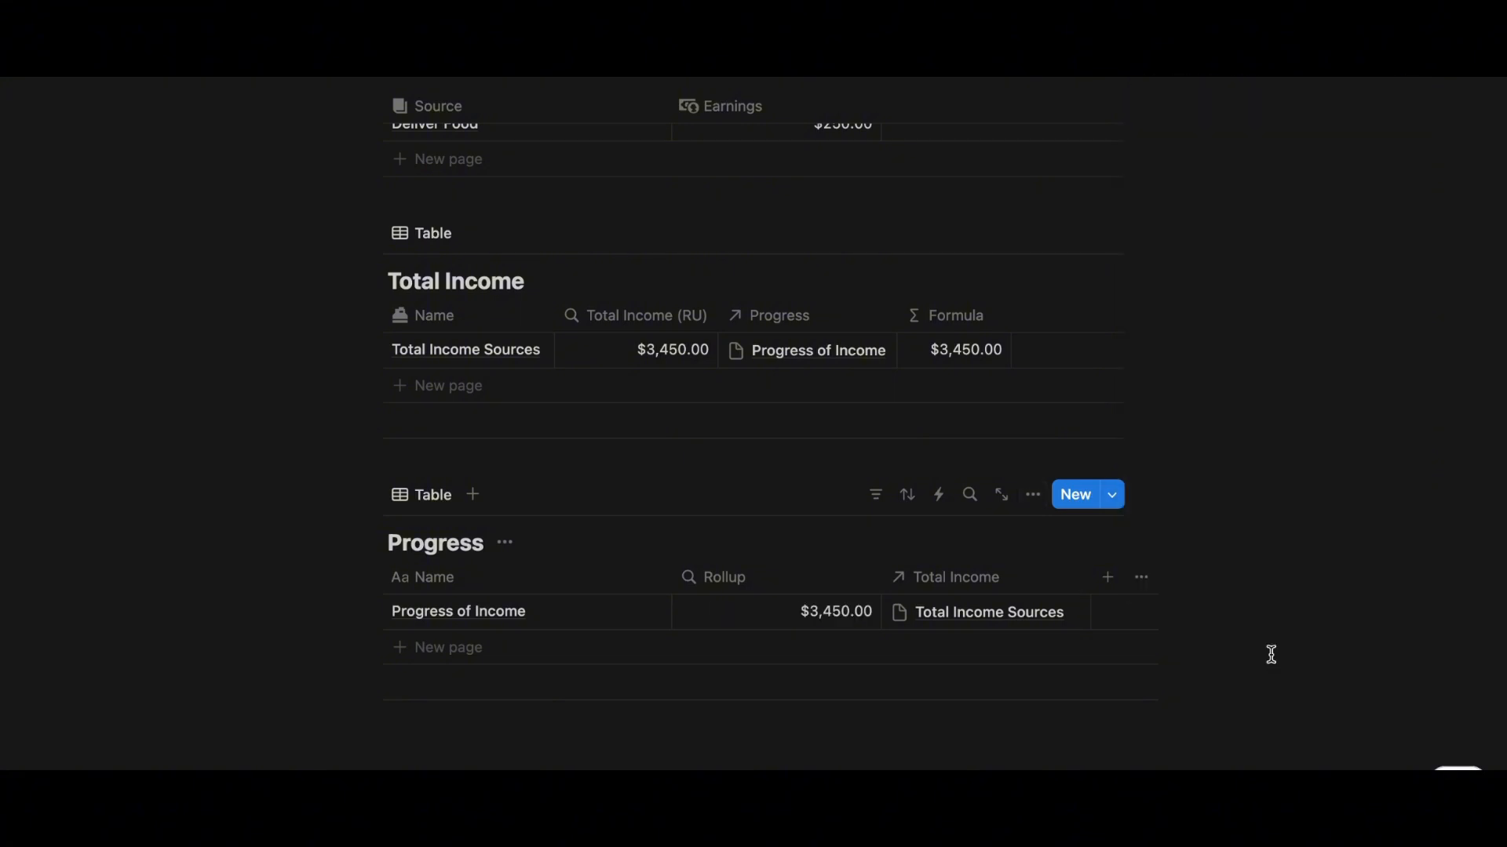
- Rename the Total Income database's formula property as Totals and the Progress database's rollup as Total Earnings
{"action": "left_click", "coordinate": [985, 318]}
{"action": "double_click", "coordinate": [1044, 350]}
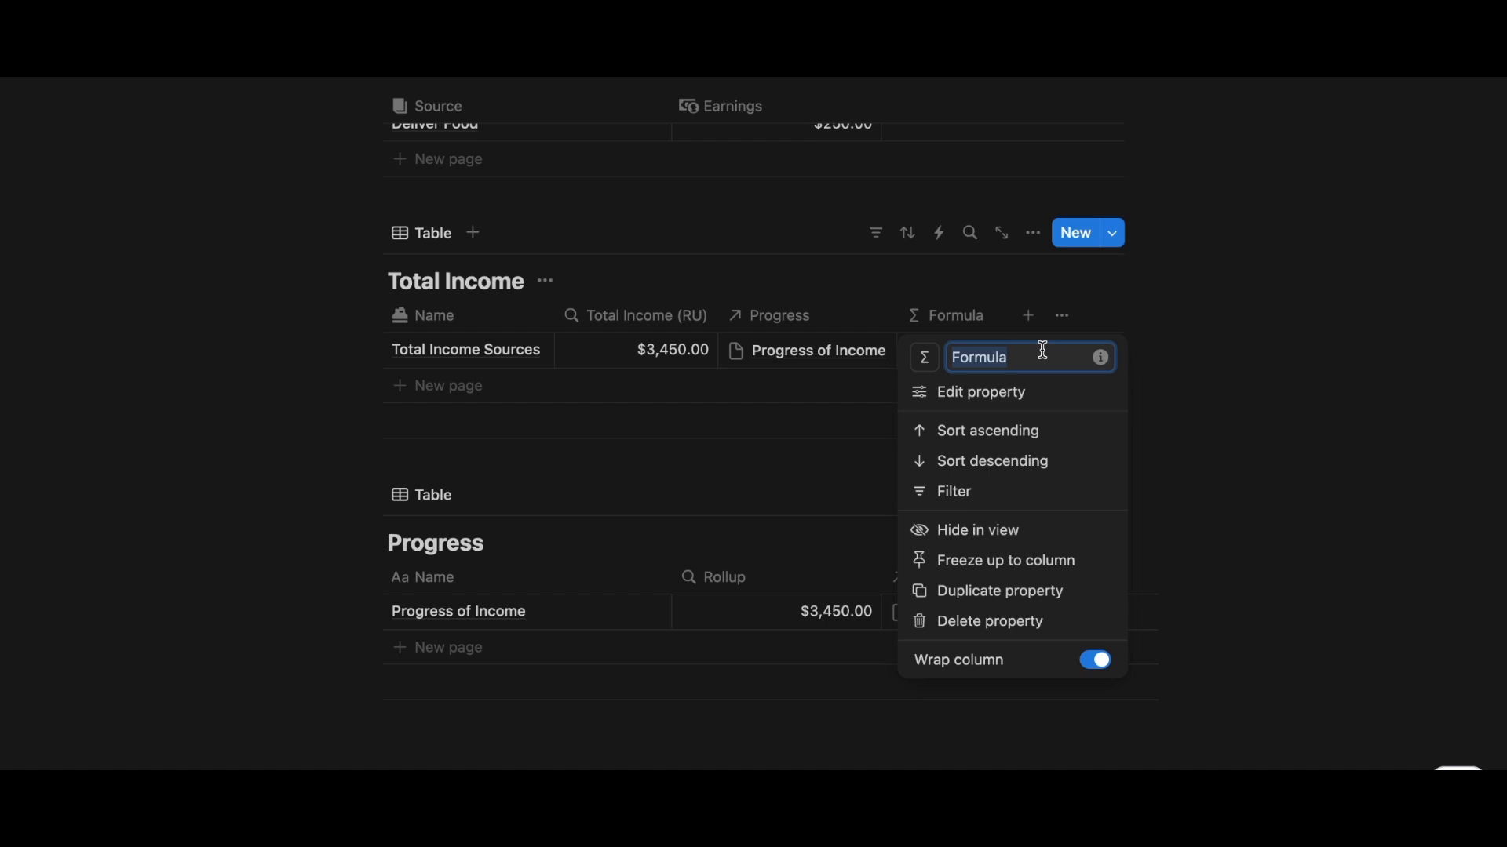
{"action": "type", "text": "Total"}
{"action": "left_click", "coordinate": [1368, 448]}
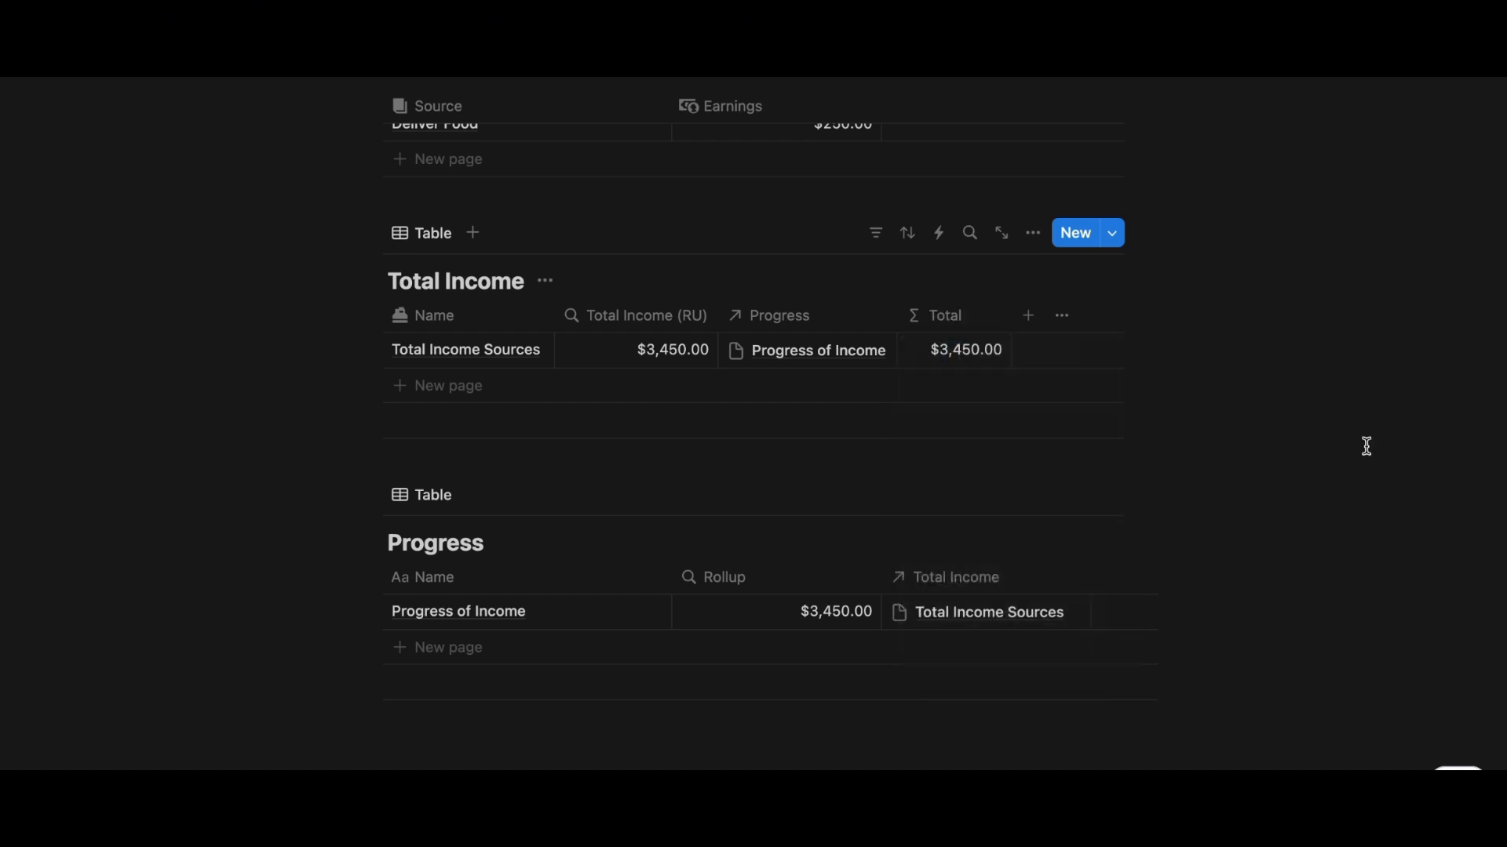
{"action": "left_click", "coordinate": [984, 321]}
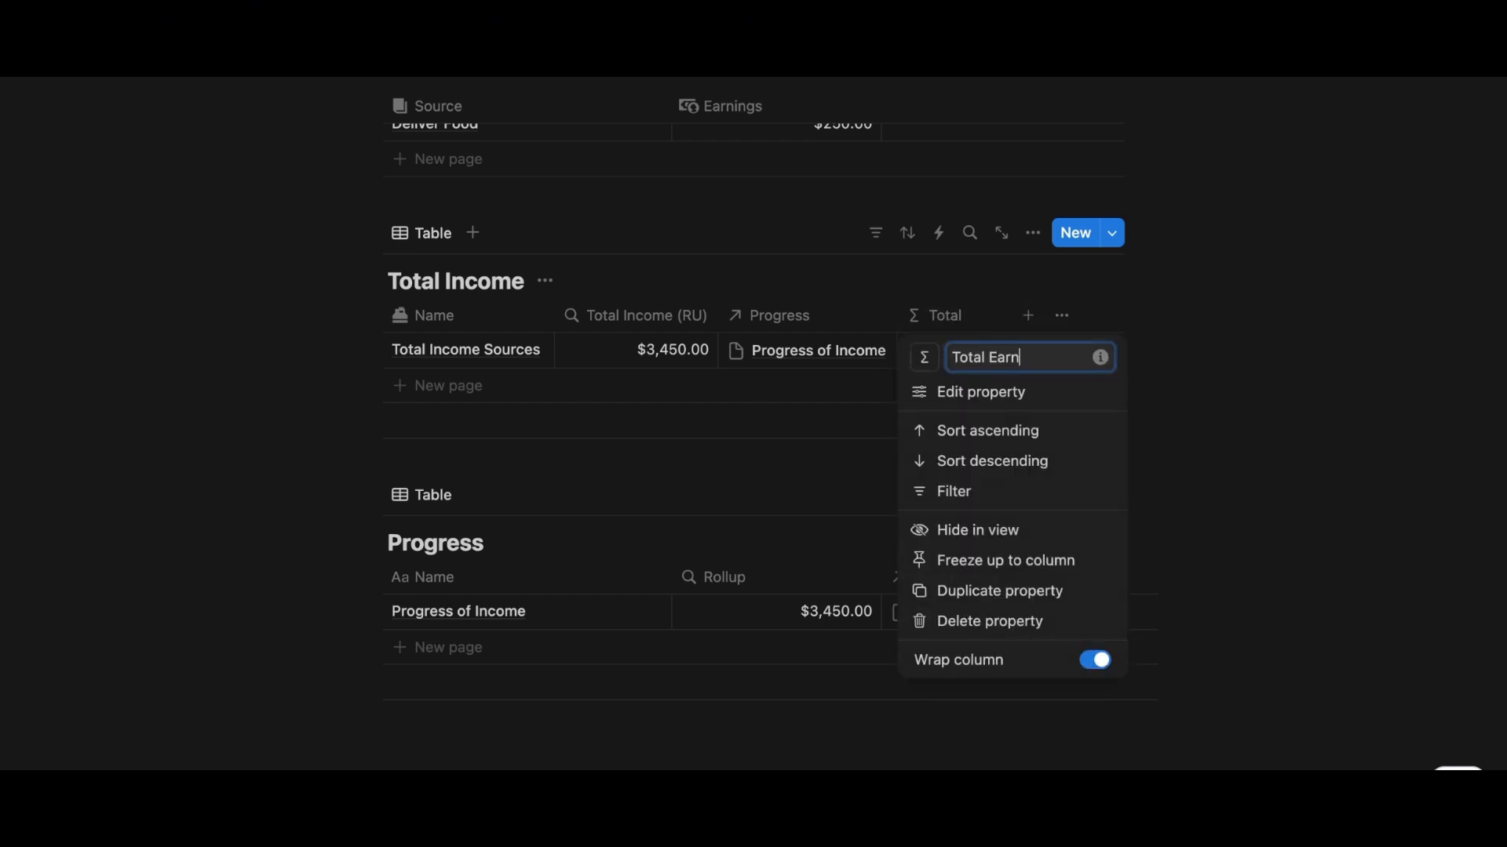
{"action": "left_click", "coordinate": [1246, 447]}
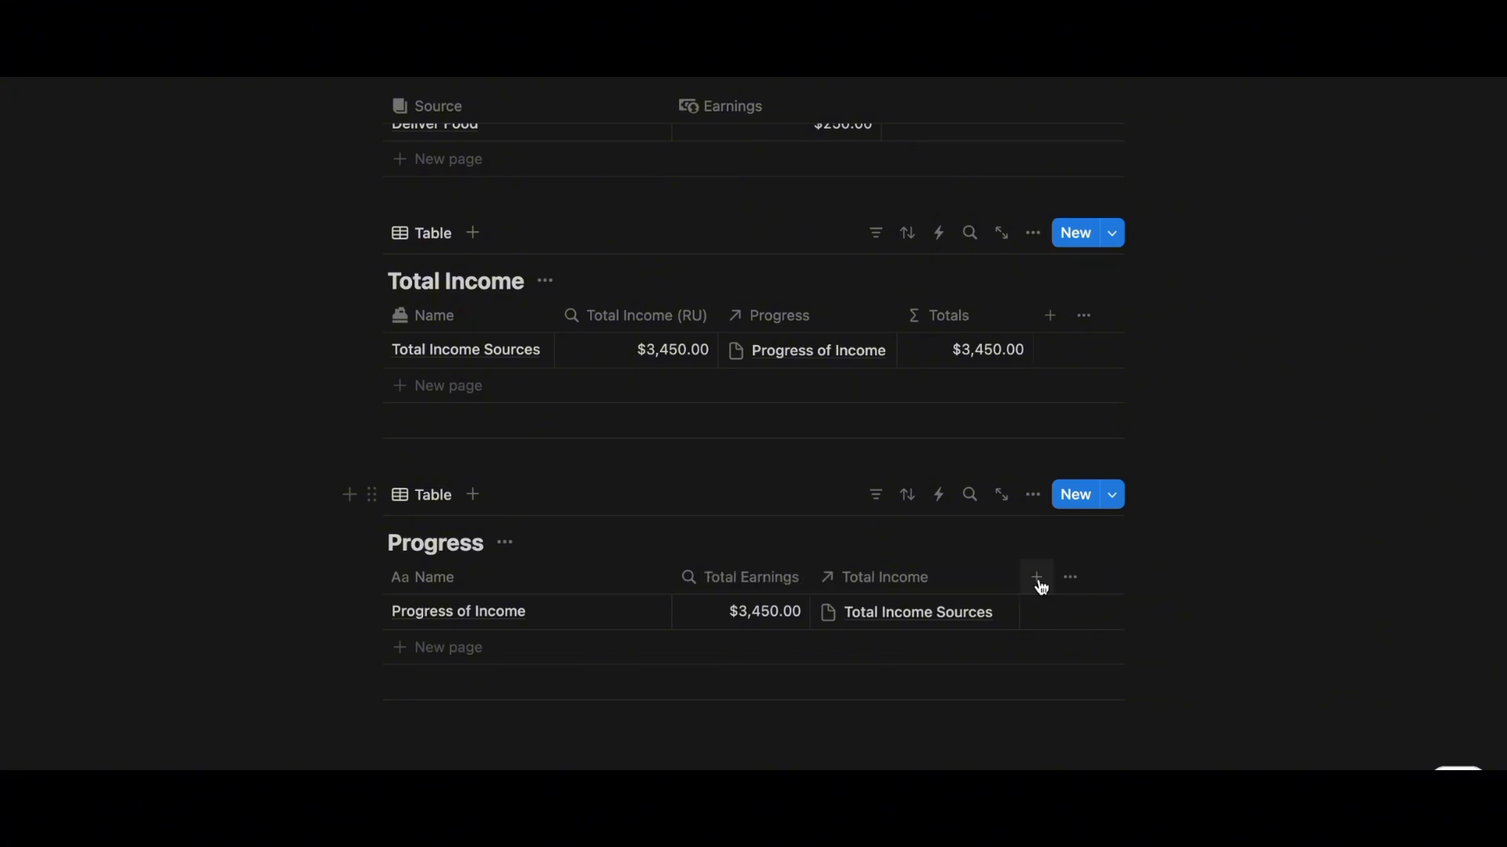
- Add a new formula property to the Progress database
{"action": "left_click", "coordinate": [1038, 579]}
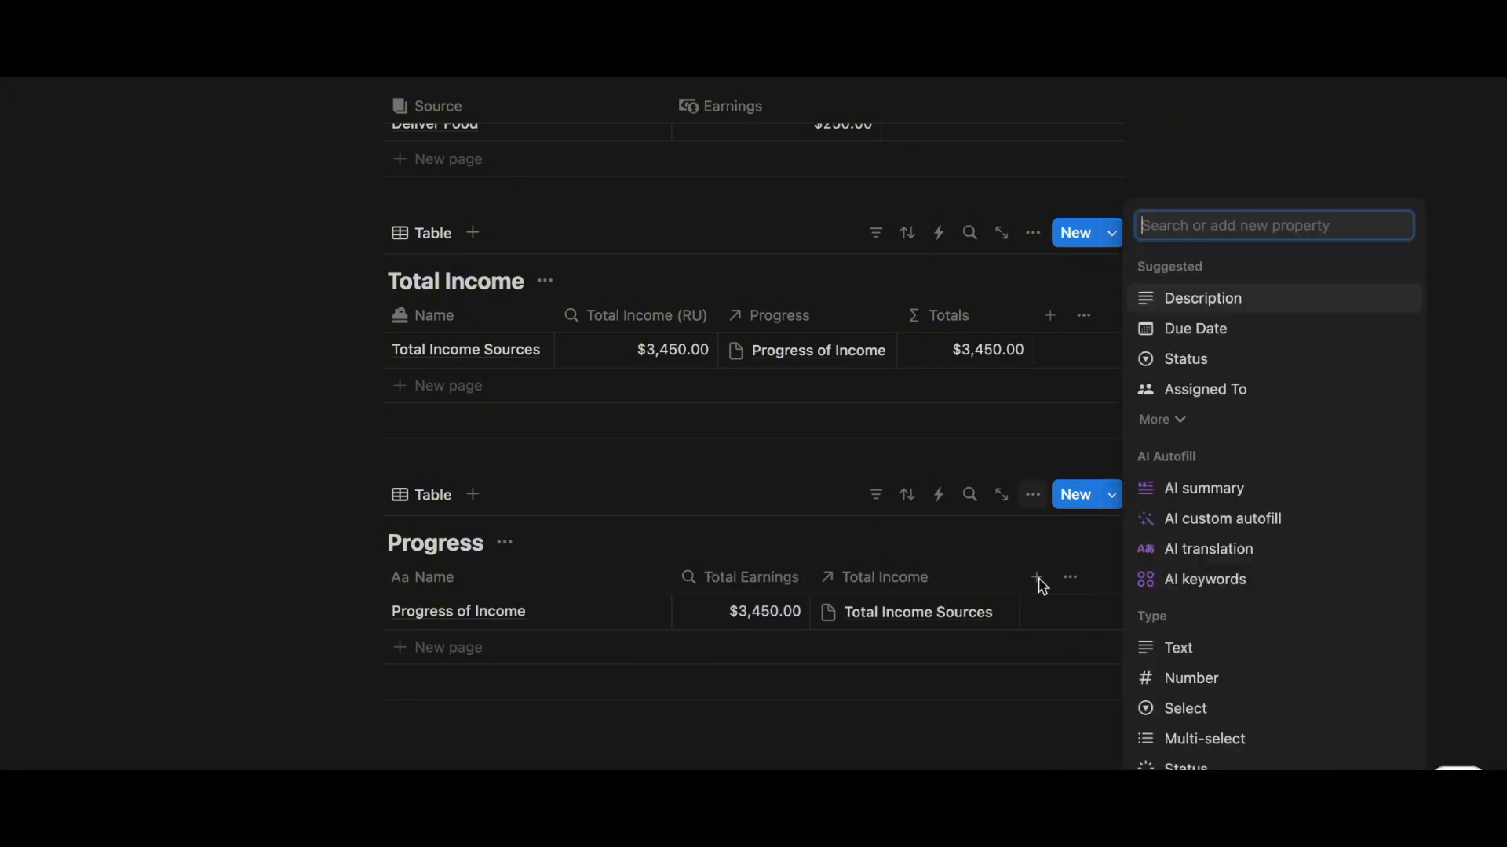
{"action": "type", "text": "formula"}
{"action": "left_click", "coordinate": [1237, 615]}
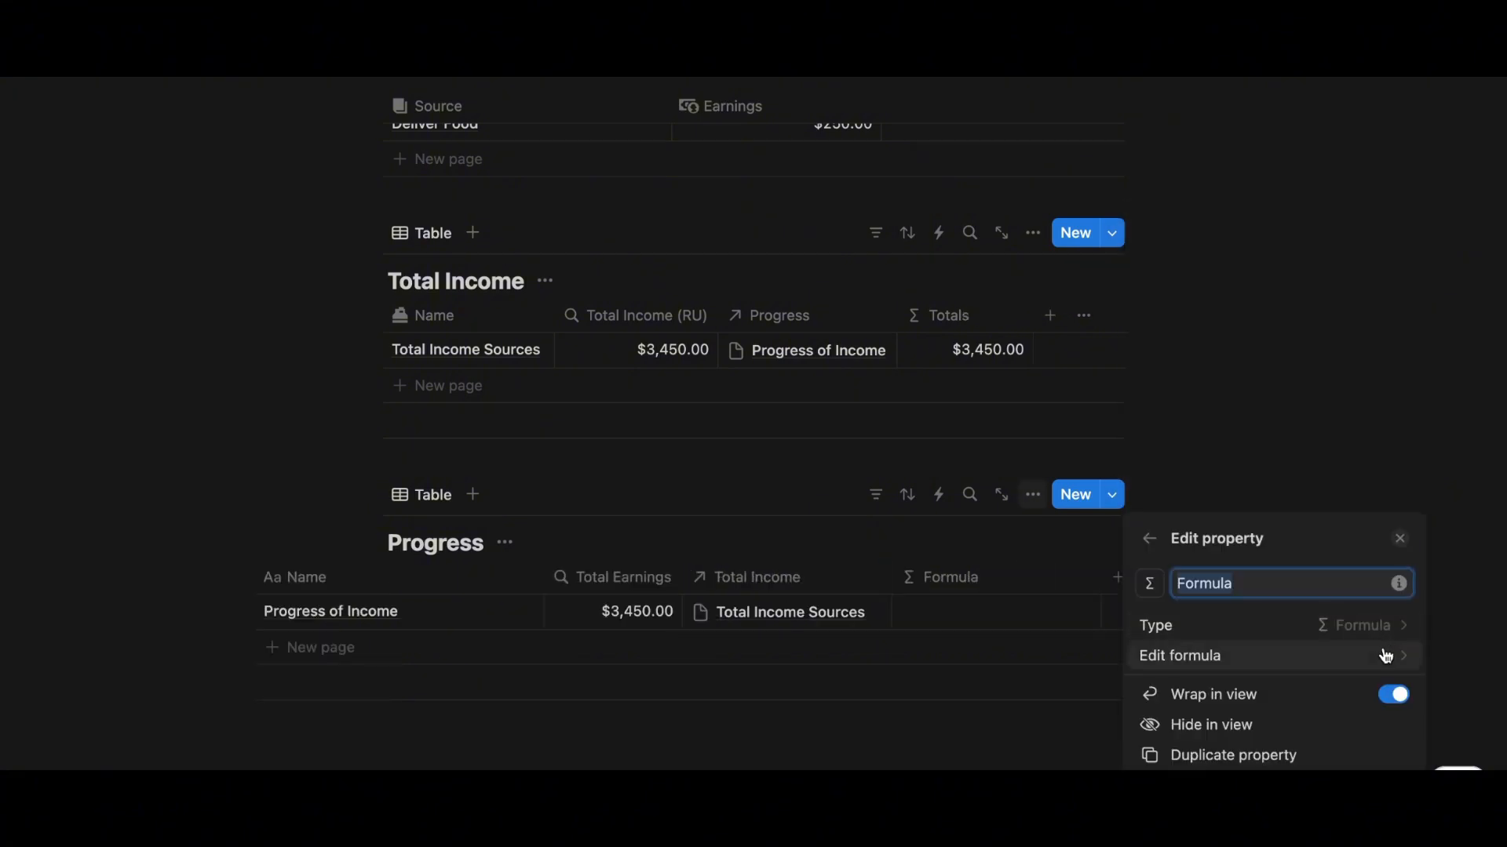
- Define the Progress database's formula so that it returns the Total Earnings property, and save it
{"action": "left_click", "coordinate": [1389, 658]}
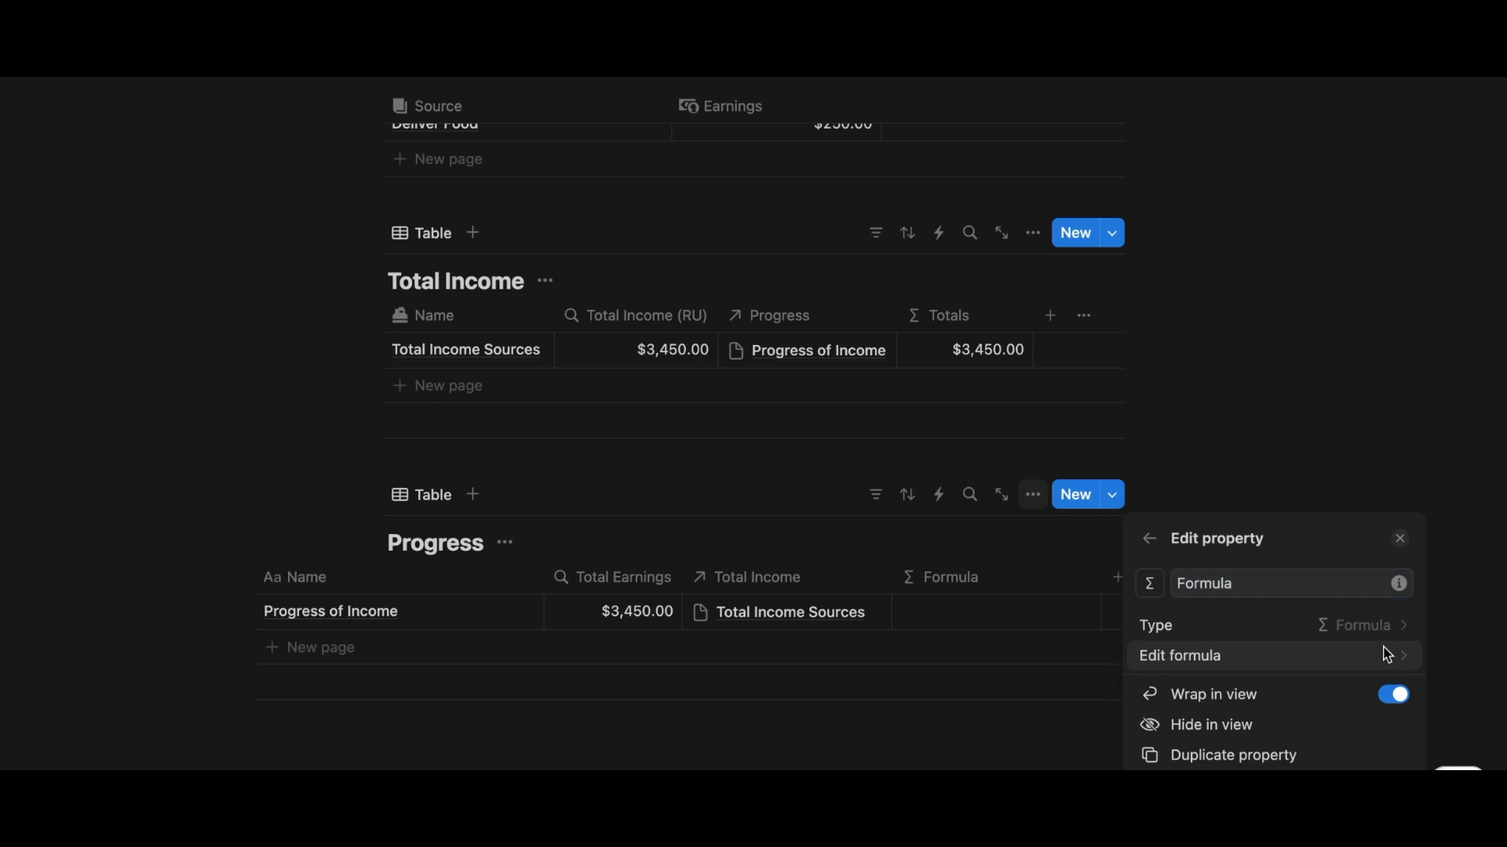
{"action": "type", "text": "Tota"}
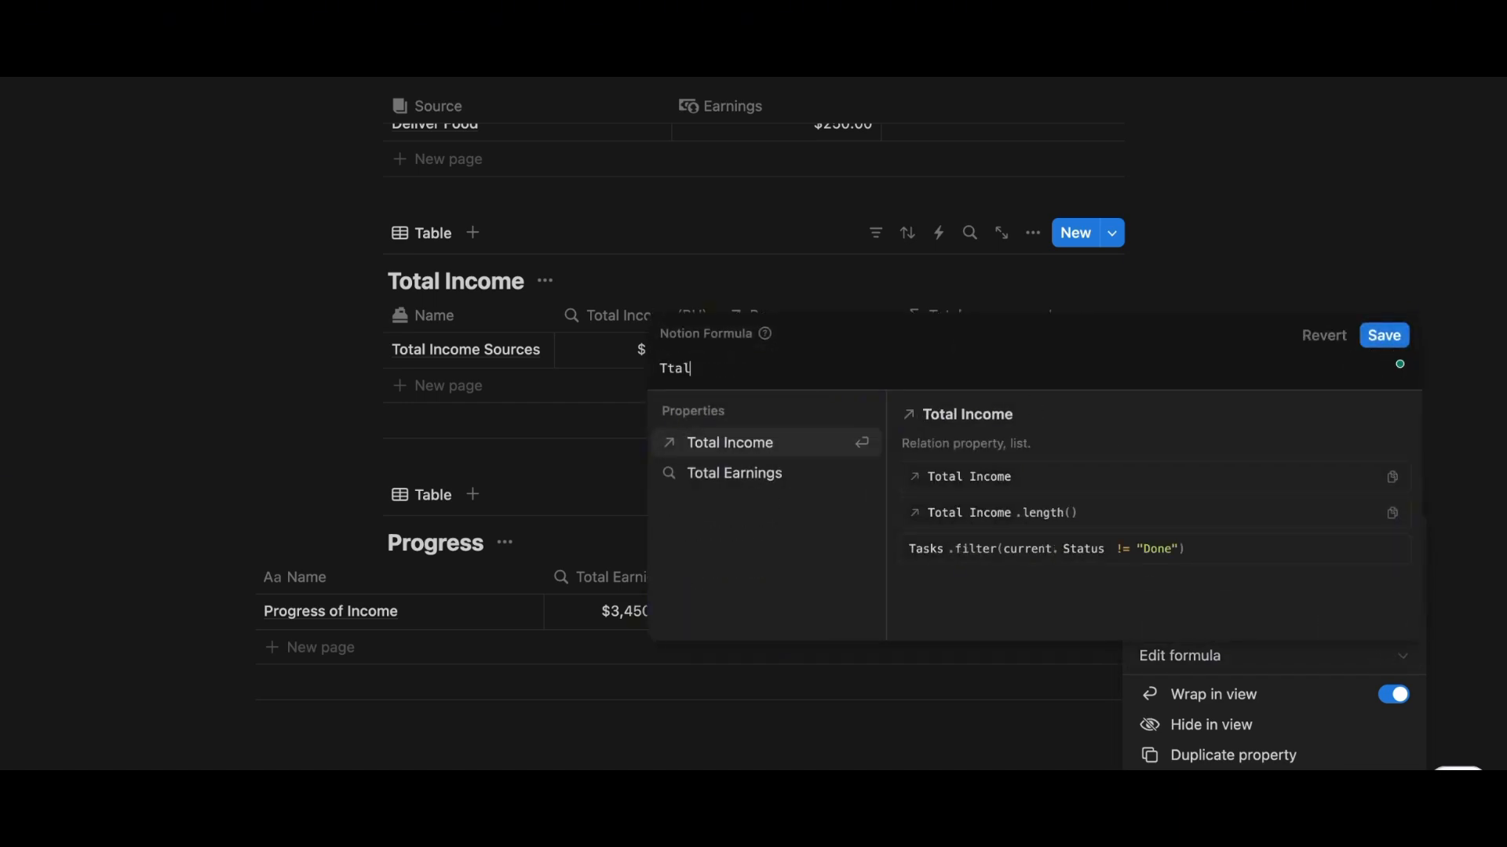
{"action": "key", "text": "BackSpace"}
{"action": "key", "text": "BackSpace"}
{"action": "key", "text": "BackSpace"}
{"action": "key", "text": "BackSpace"}
{"action": "type", "text": "Total e"}
{"action": "left_click", "coordinate": [760, 476]}
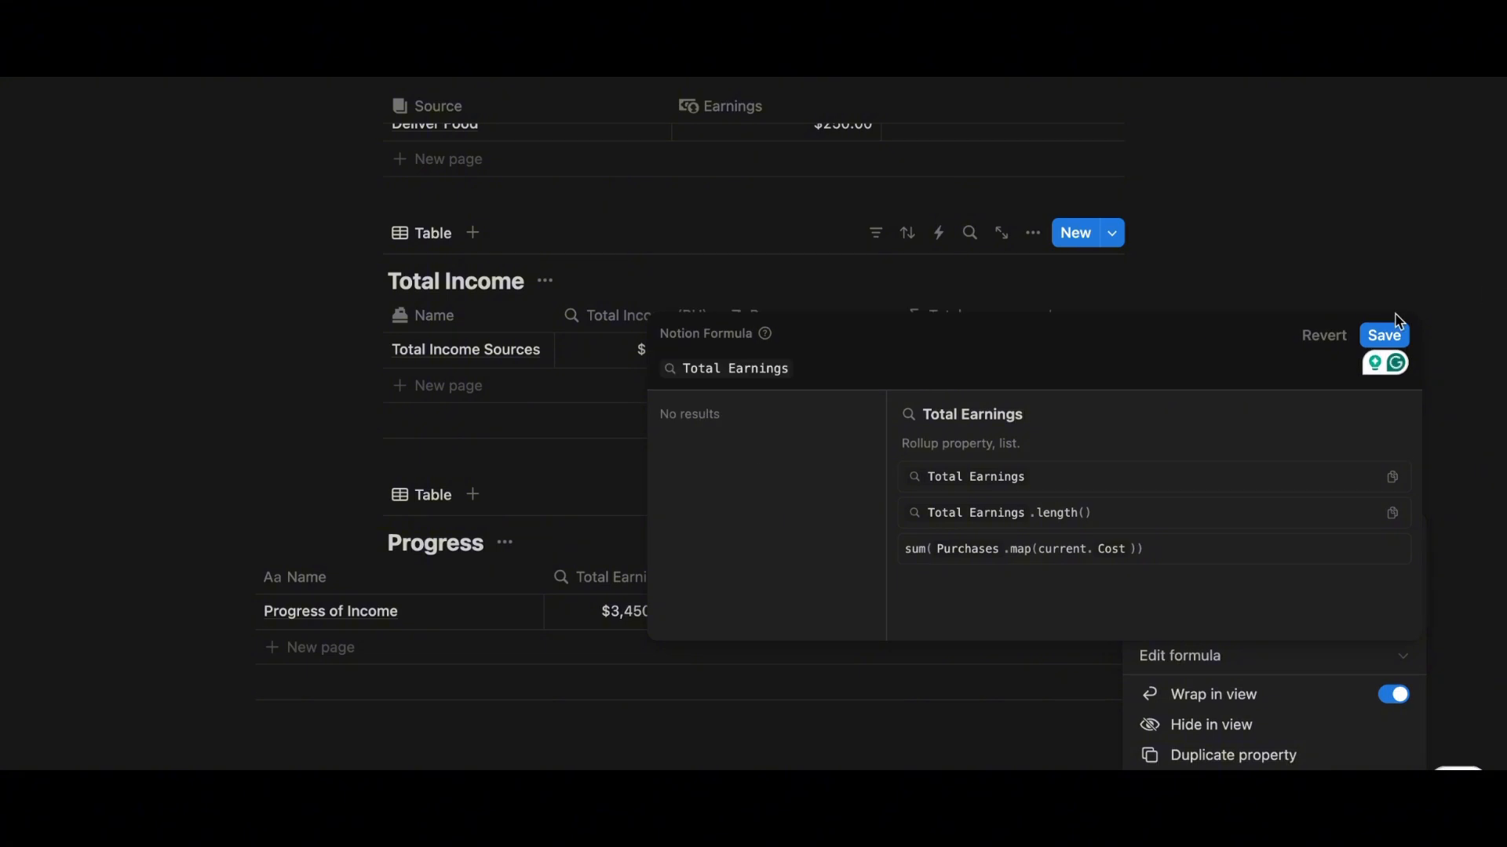
{"action": "left_click", "coordinate": [1389, 329]}
{"action": "left_click", "coordinate": [1483, 515]}
- Set the Progress formula's number format to US Dollar and rename the property as Earnings
{"action": "left_click", "coordinate": [1005, 578]}
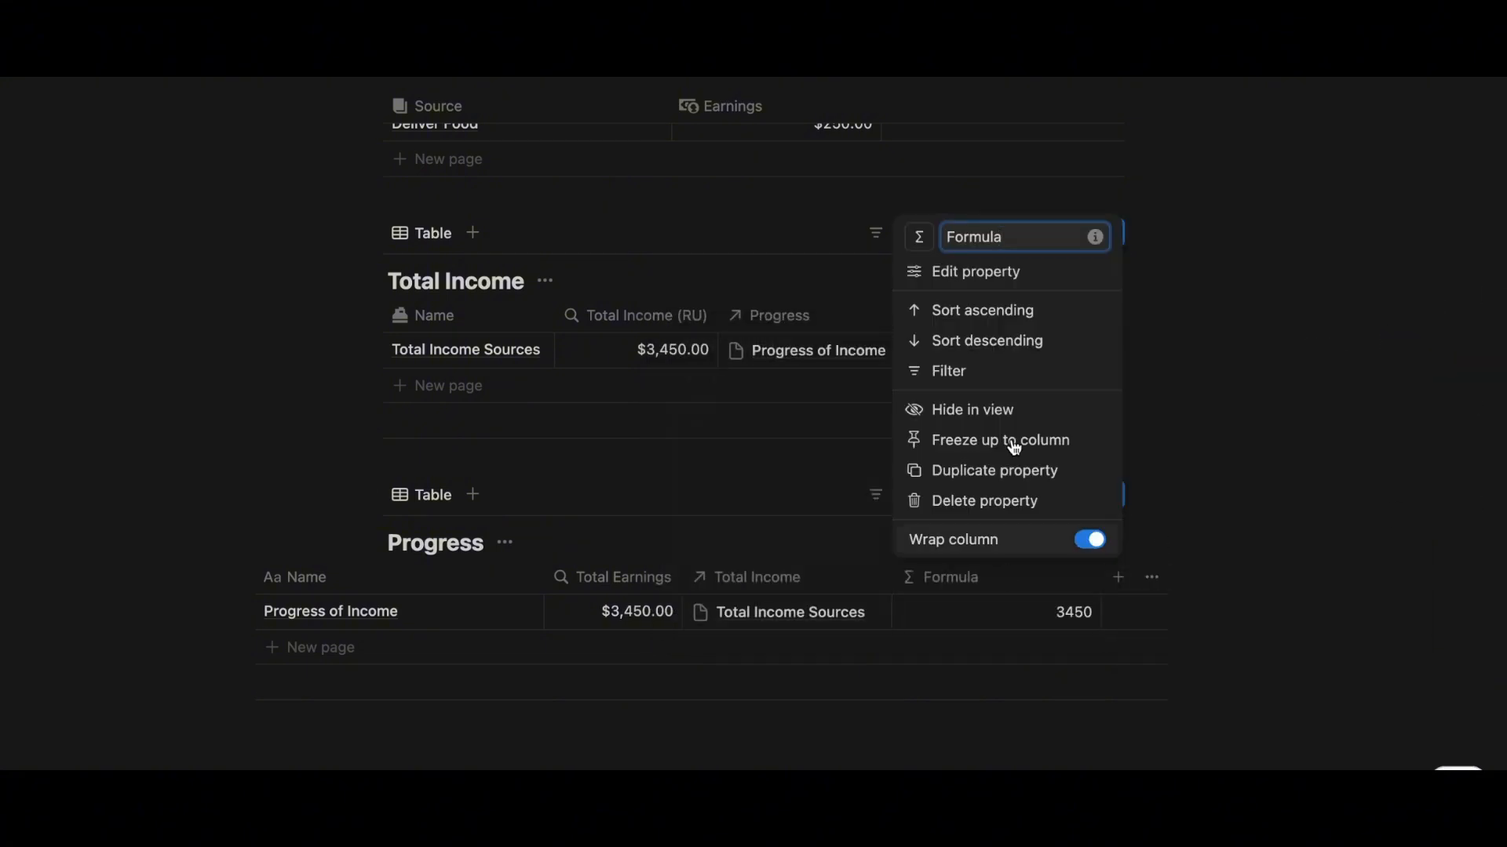
{"action": "left_click", "coordinate": [1025, 275]}
{"action": "left_click", "coordinate": [1396, 300]}
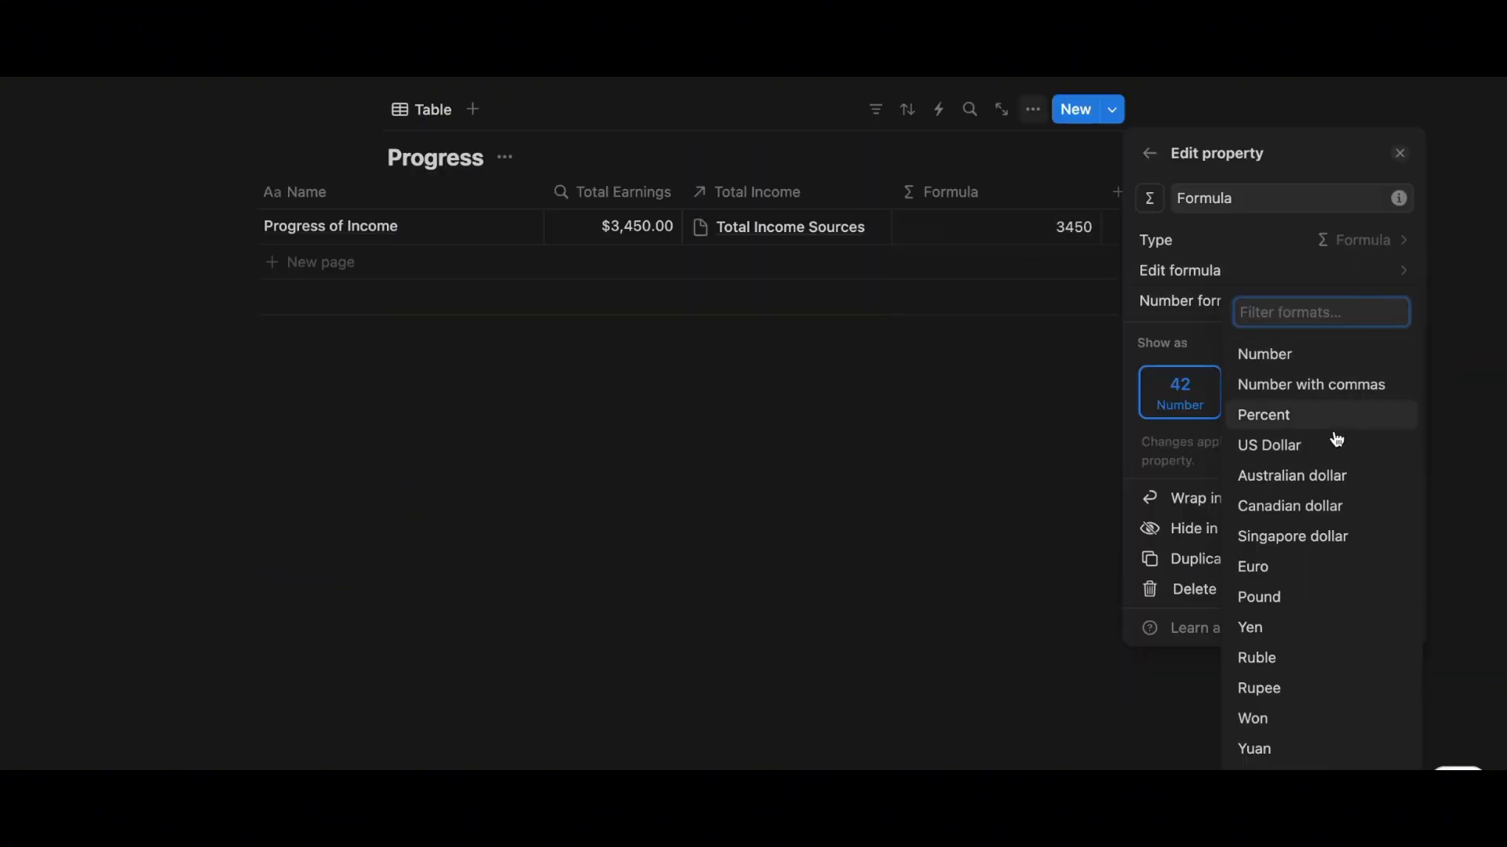
{"action": "left_click", "coordinate": [1334, 441]}
{"action": "left_click", "coordinate": [962, 567]}
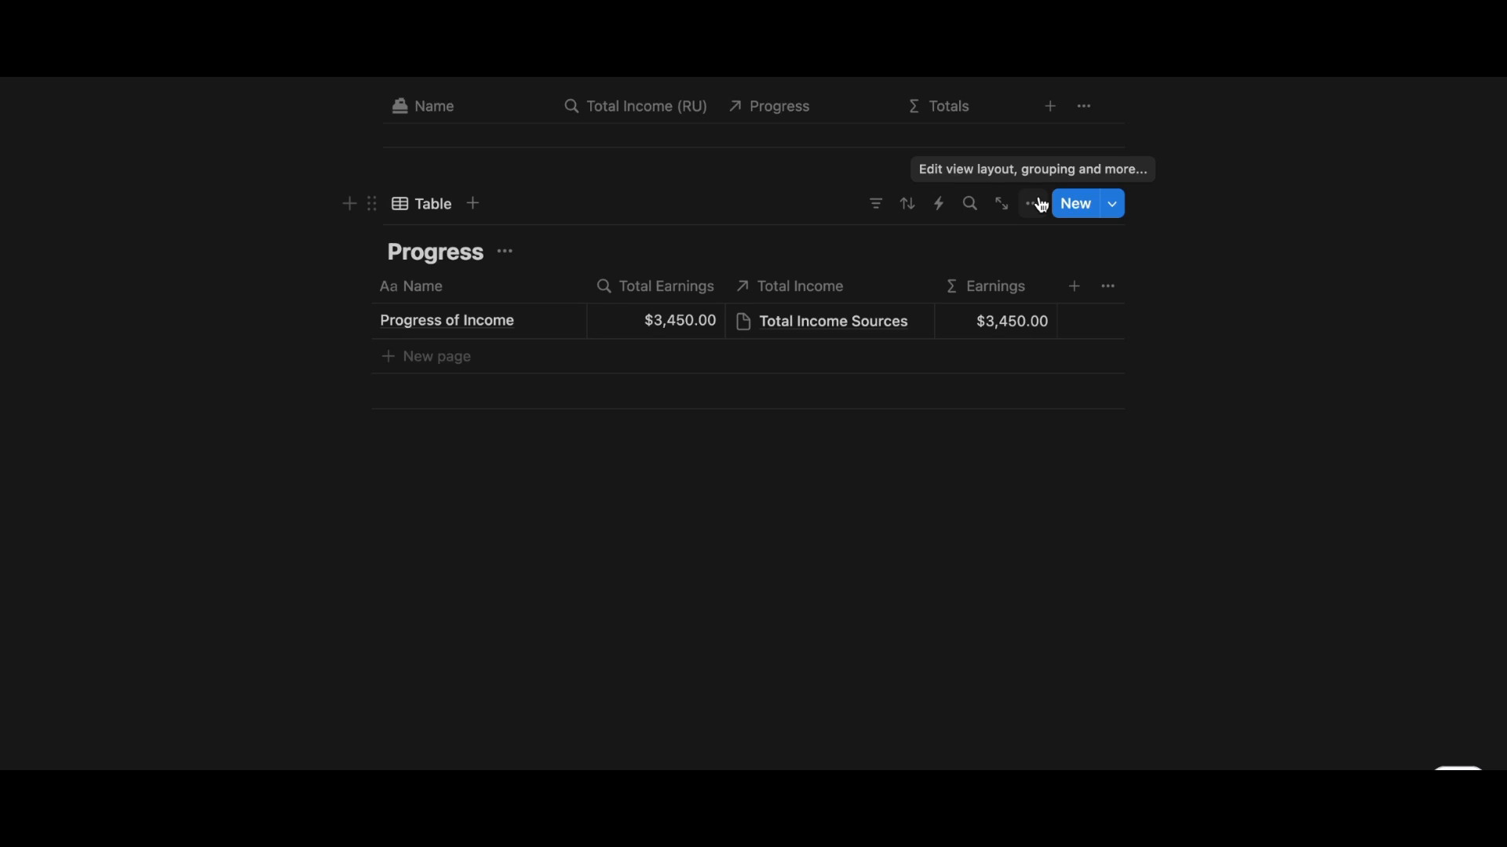
- Switch the Progress database view to the Gallery layout with its card preview set to None
{"action": "left_click", "coordinate": [1035, 204]}
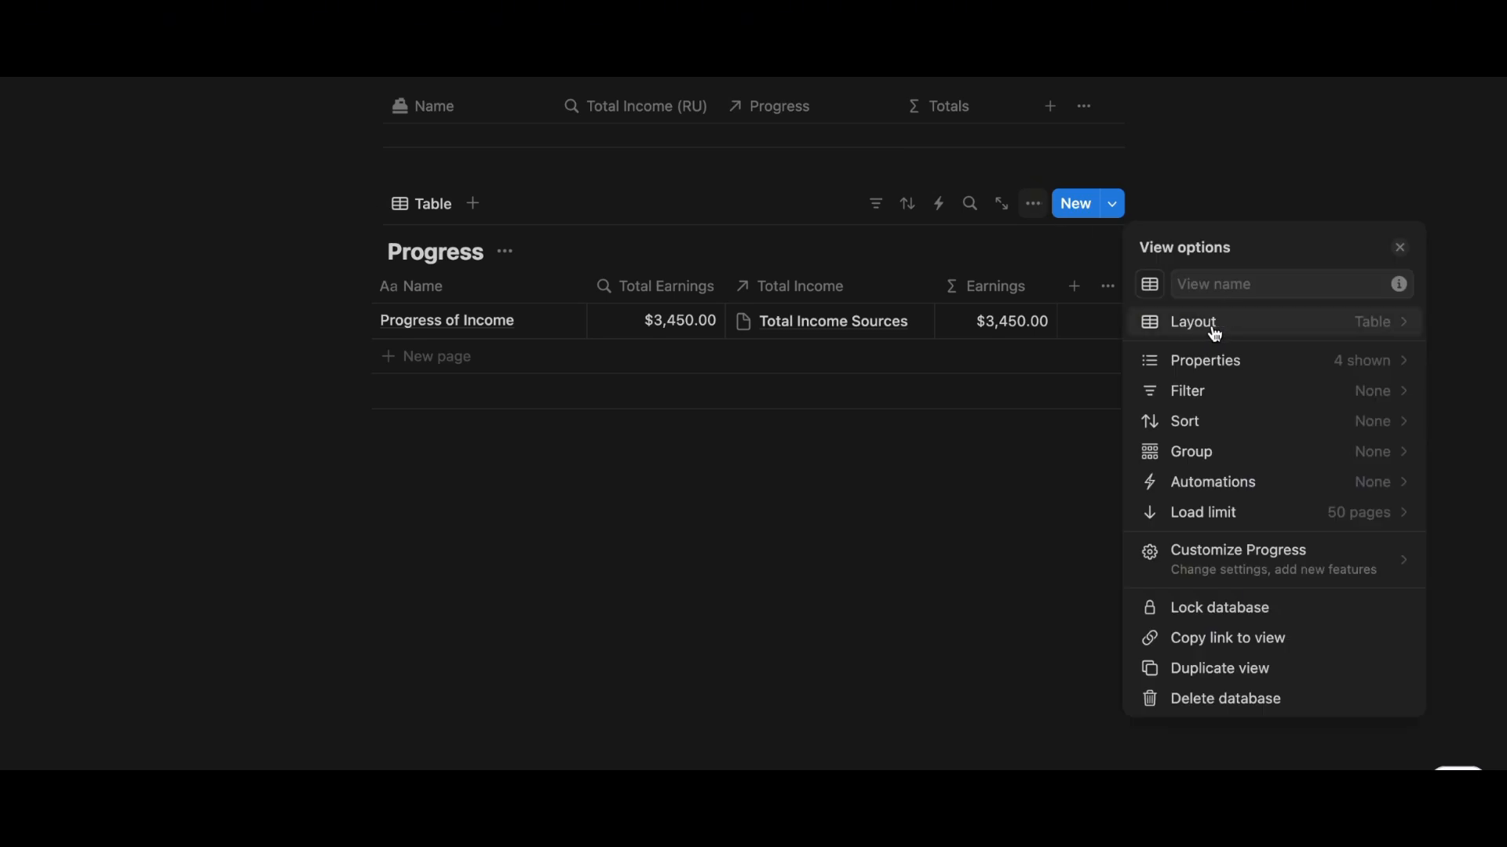
{"action": "left_click", "coordinate": [1256, 328]}
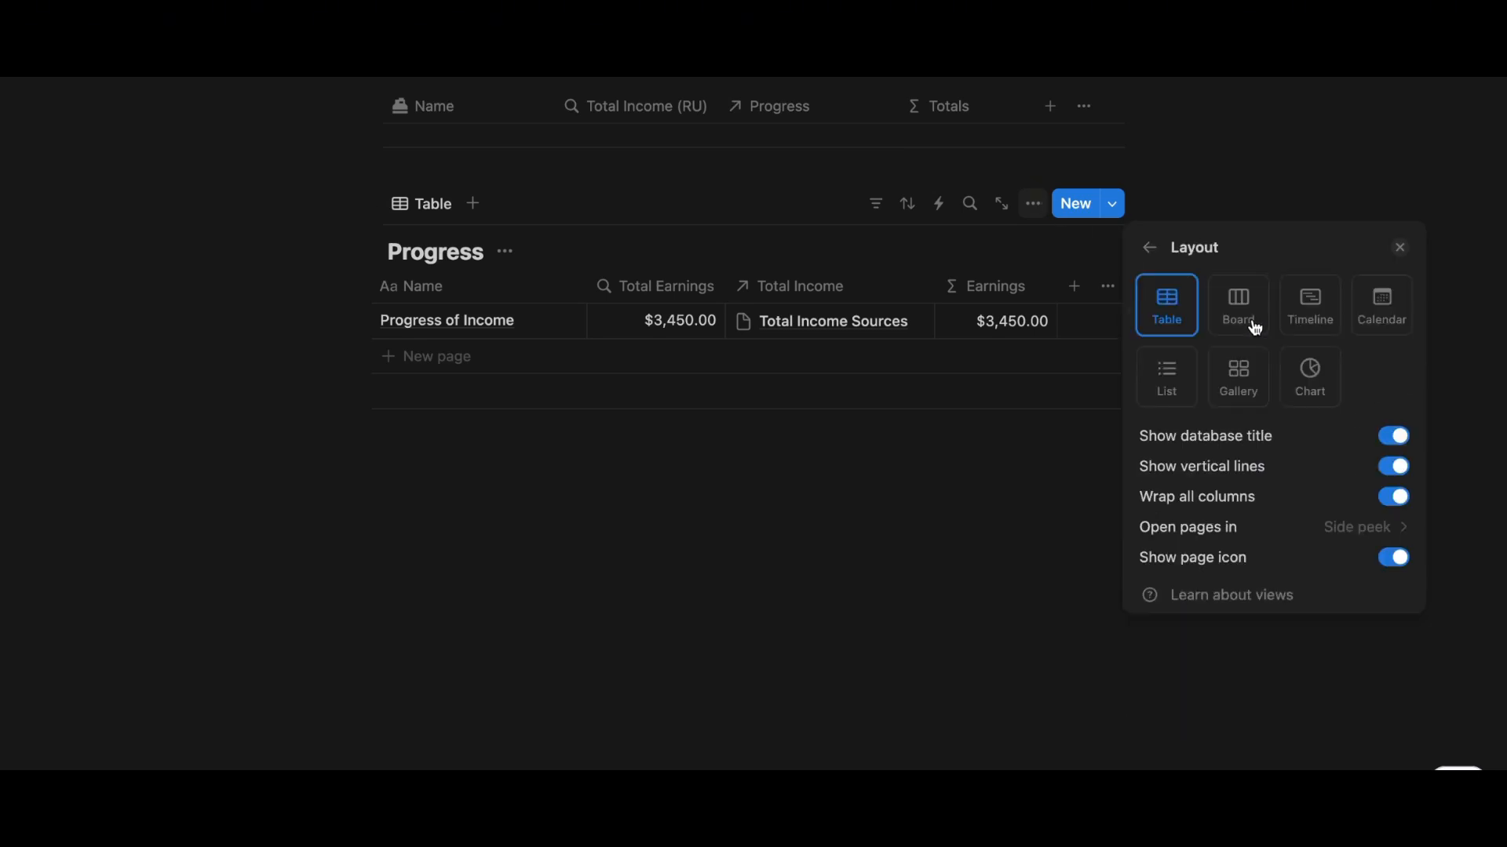
{"action": "left_click", "coordinate": [1247, 382]}
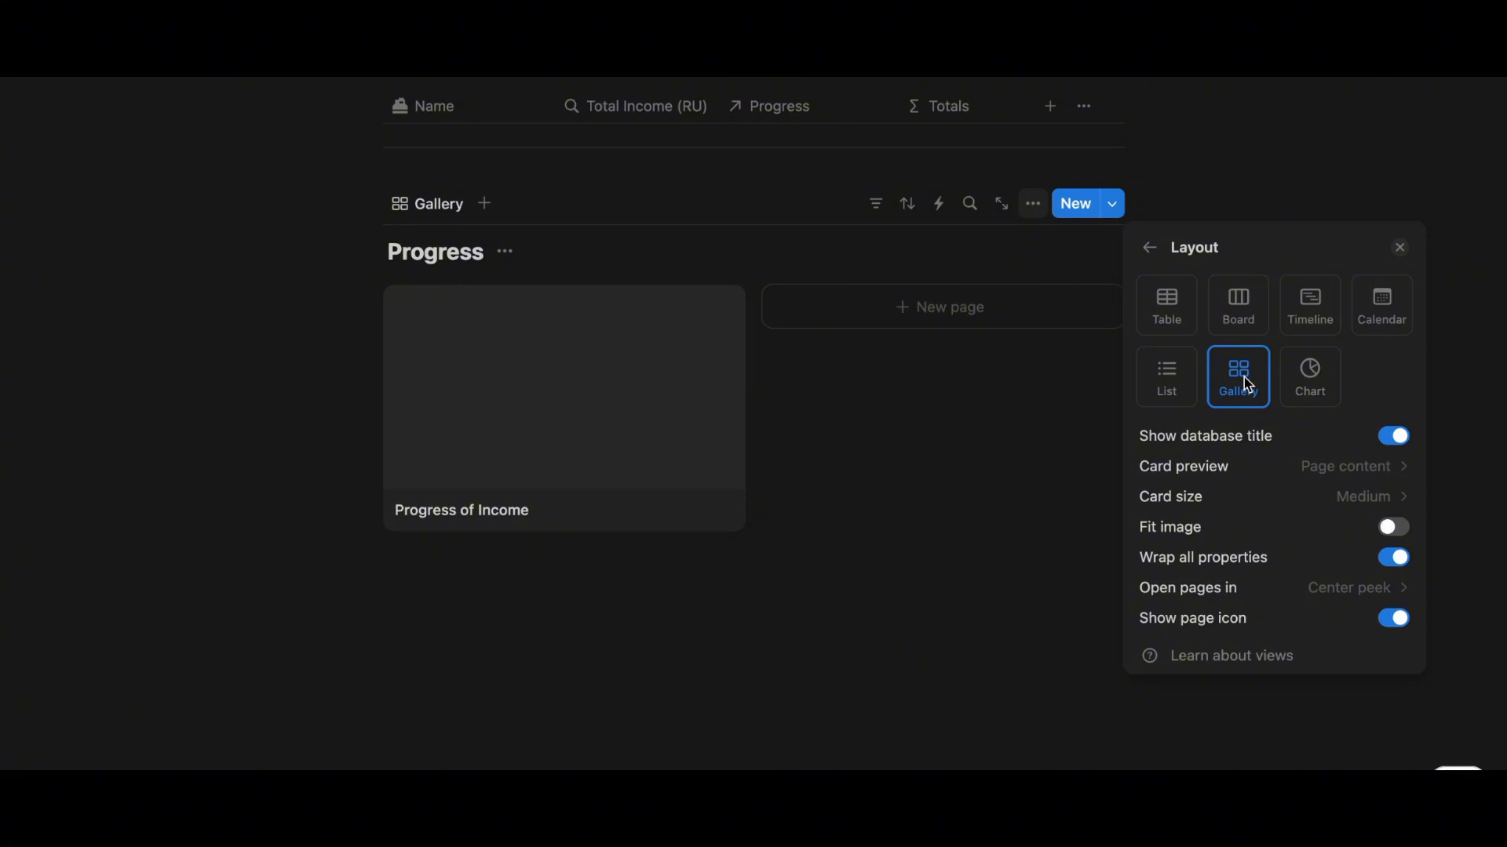
{"action": "left_click", "coordinate": [1376, 474]}
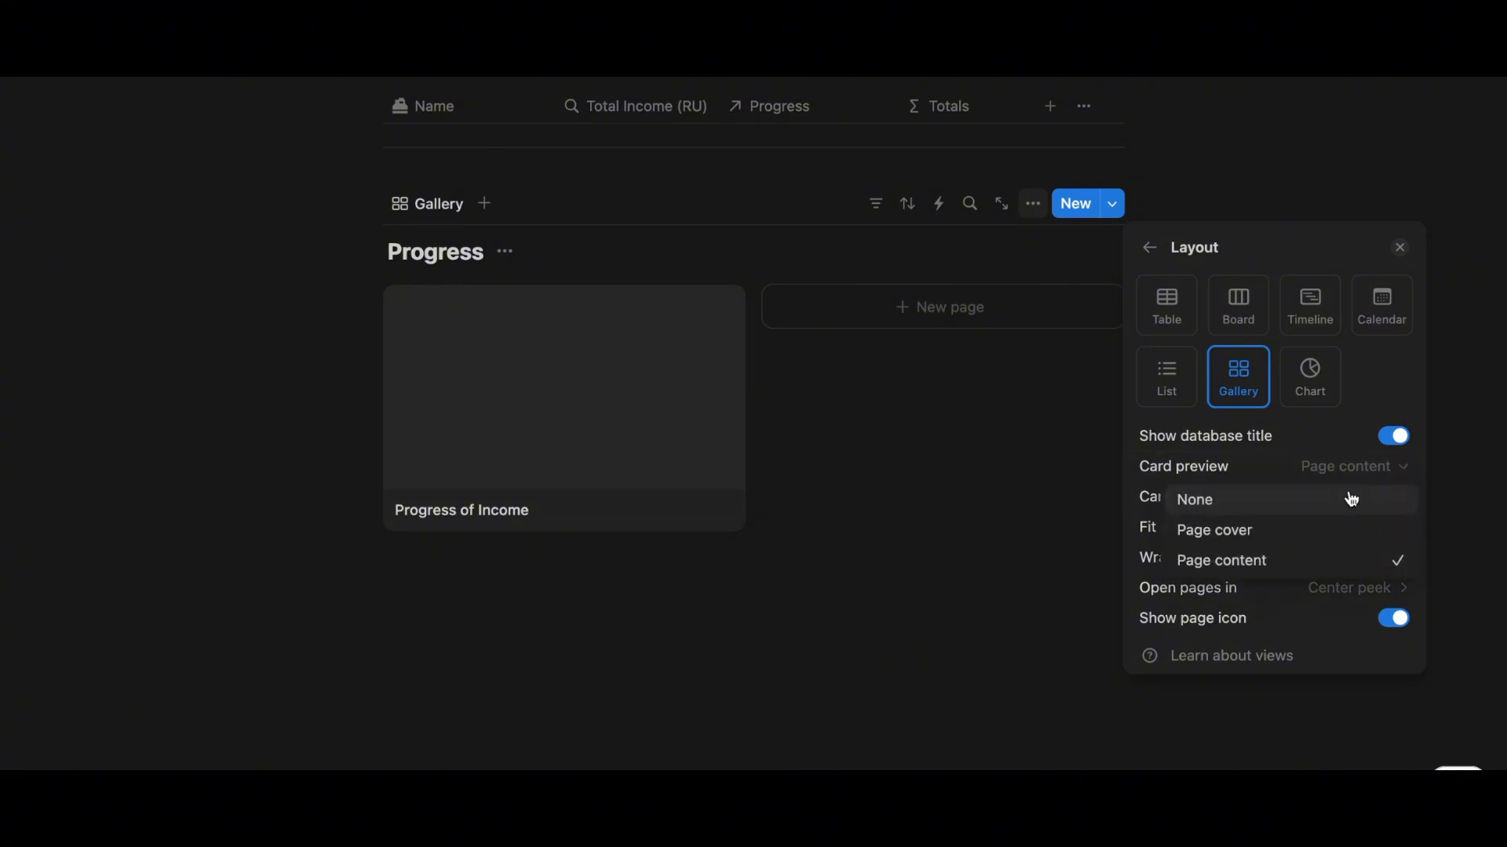
{"action": "left_click", "coordinate": [1214, 514]}
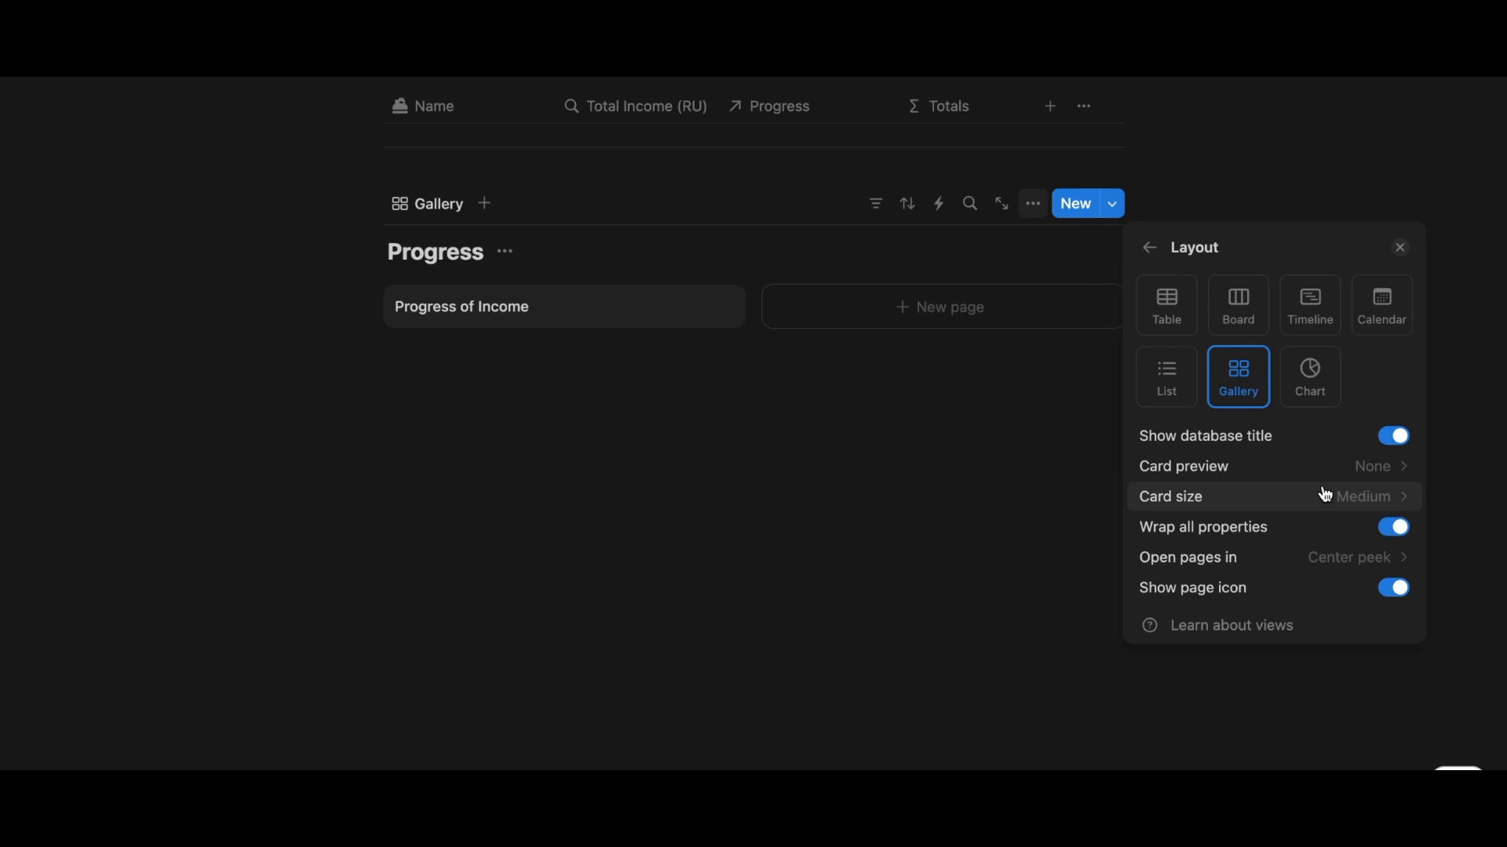
- Make the Earnings property visible on the cards of the Progress gallery
{"action": "left_click", "coordinate": [1149, 249]}
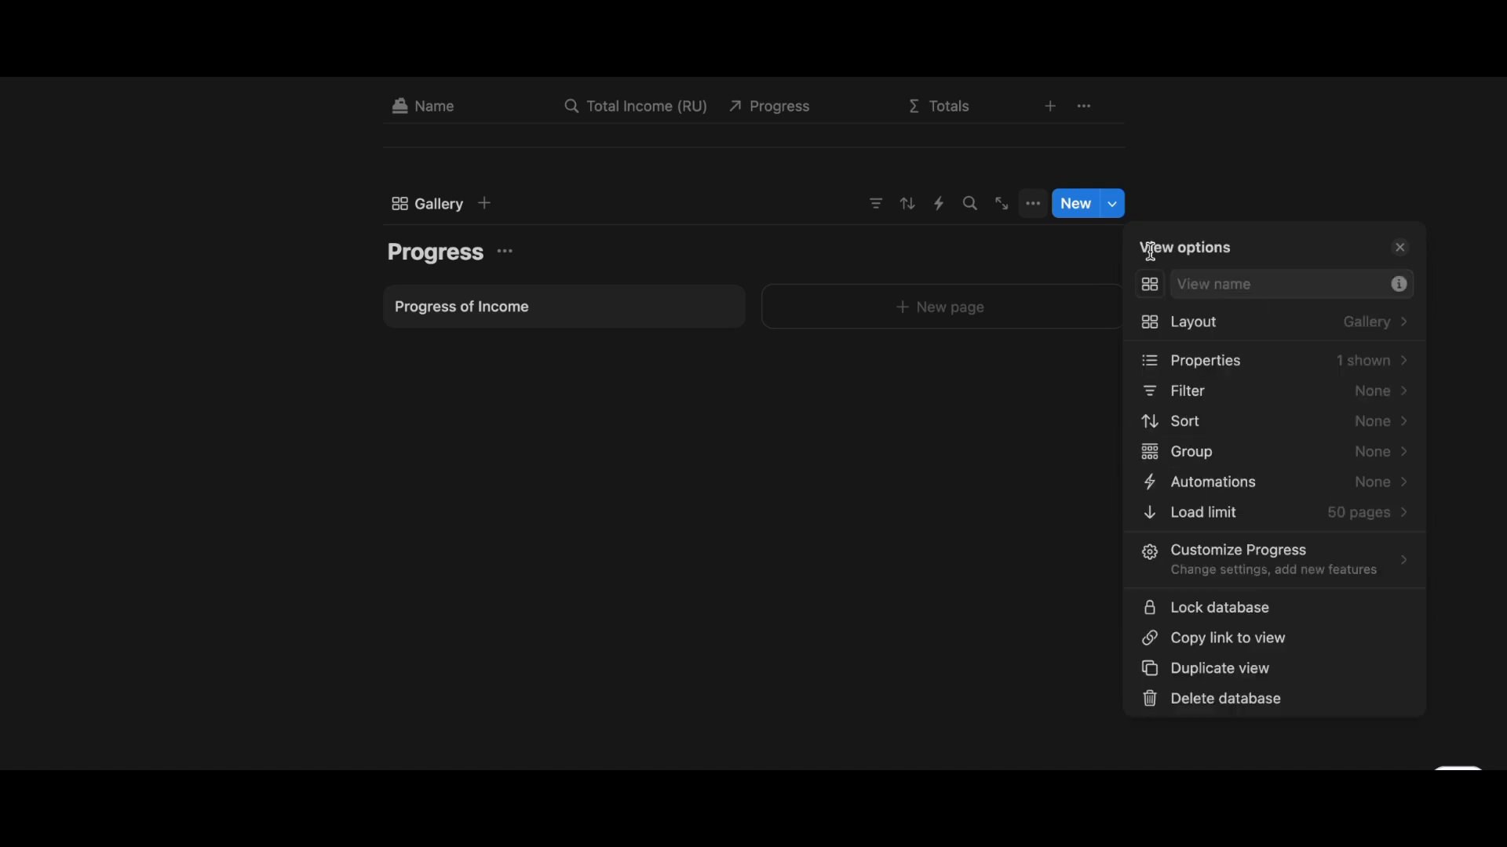
{"action": "left_click", "coordinate": [1388, 372]}
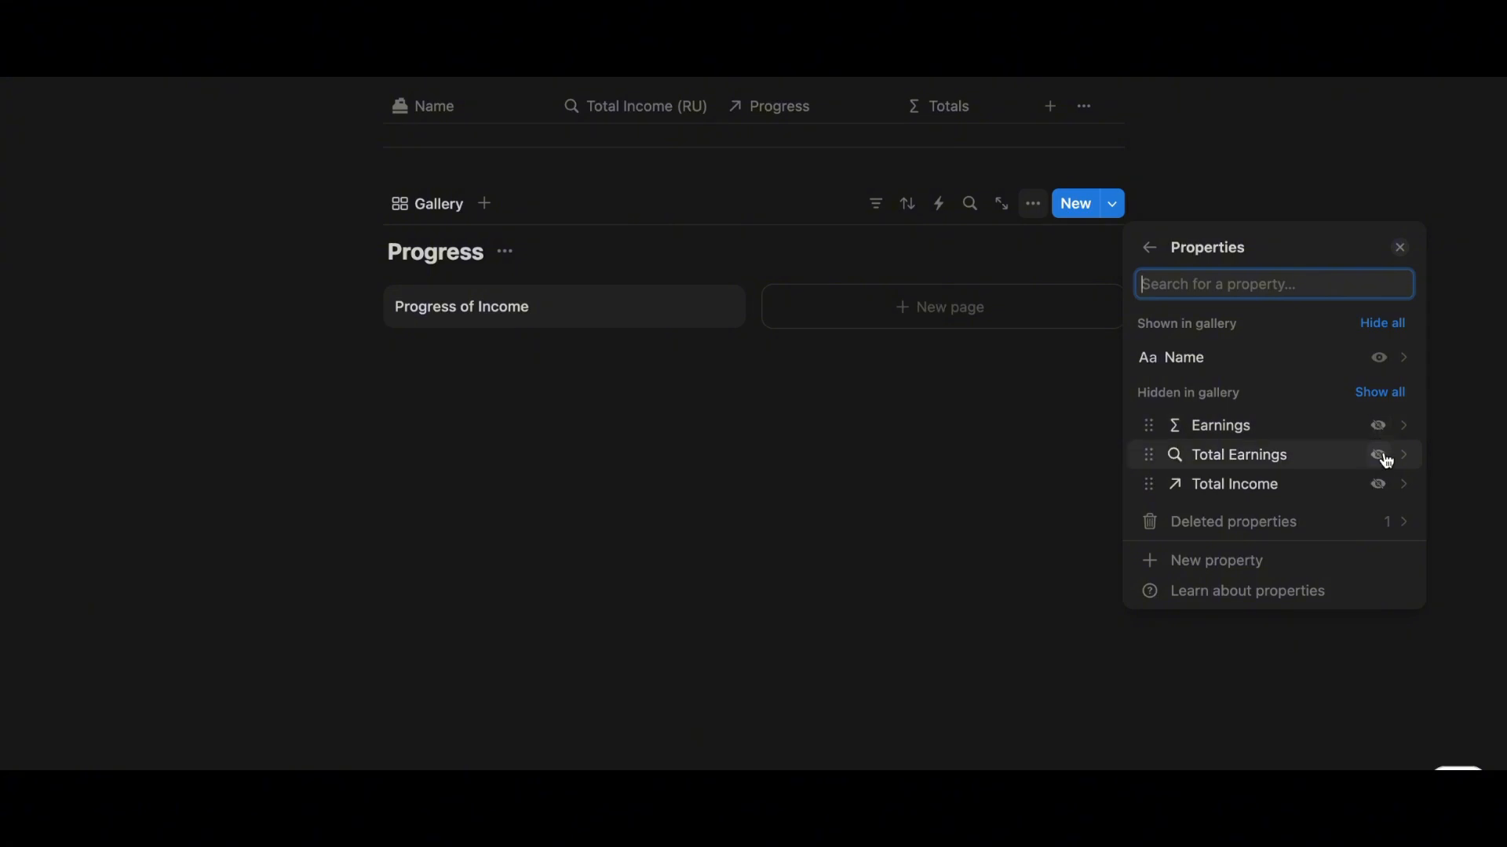
{"action": "left_click", "coordinate": [1378, 429]}
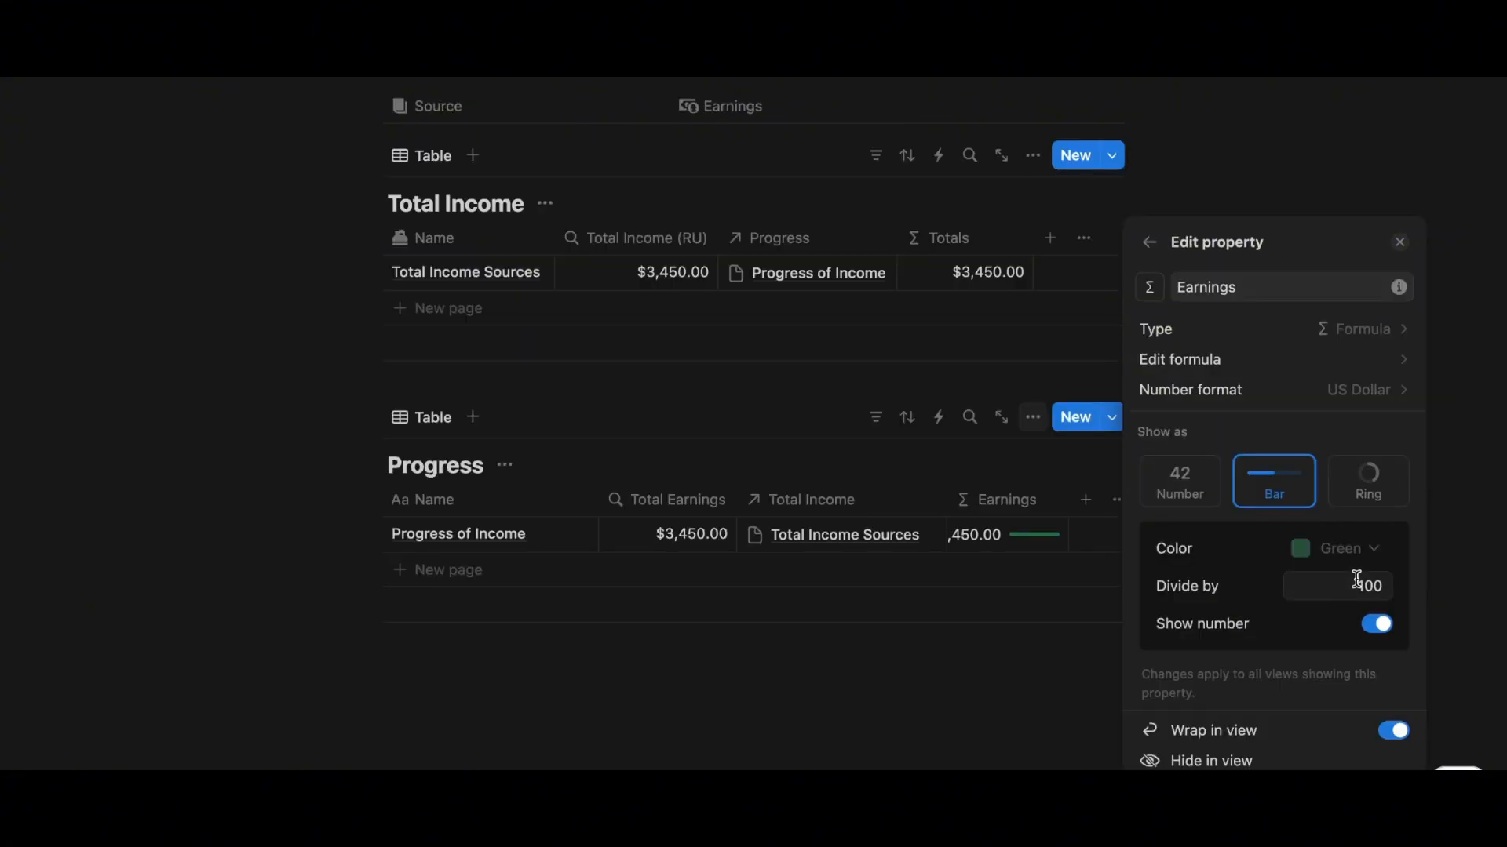
- Change the value by which the Earnings property's progress bar is divided
{"action": "left_click", "coordinate": [1356, 581]}
{"action": "type", "text": "10"}
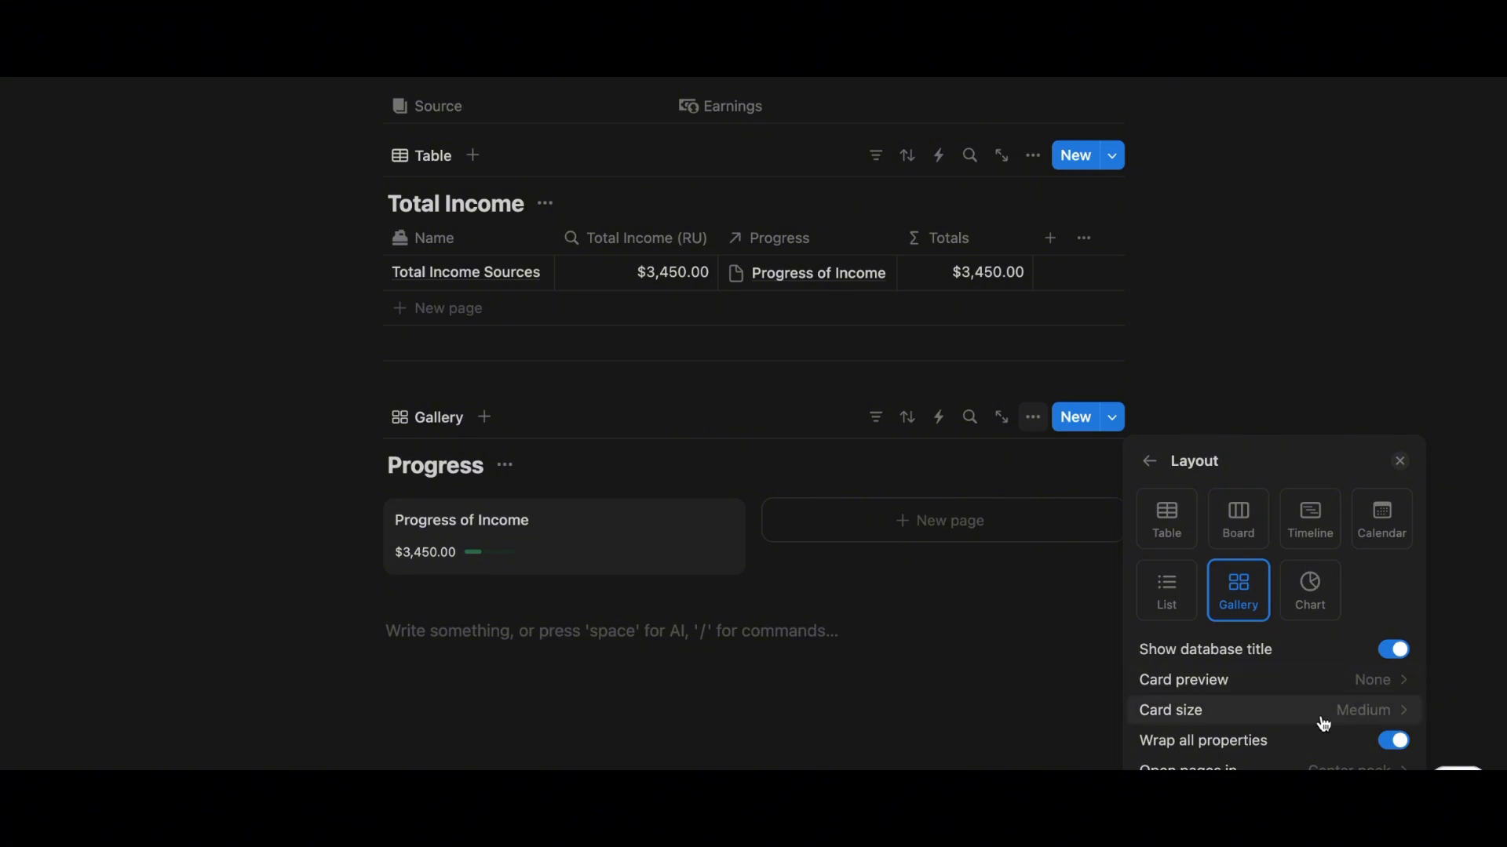
- Hide the Totals and Progress properties in the Total Income table view
{"action": "left_click", "coordinate": [948, 751]}
{"action": "scroll", "coordinate": [1190, 679], "scroll_direction": "down", "scroll_amount": 4}
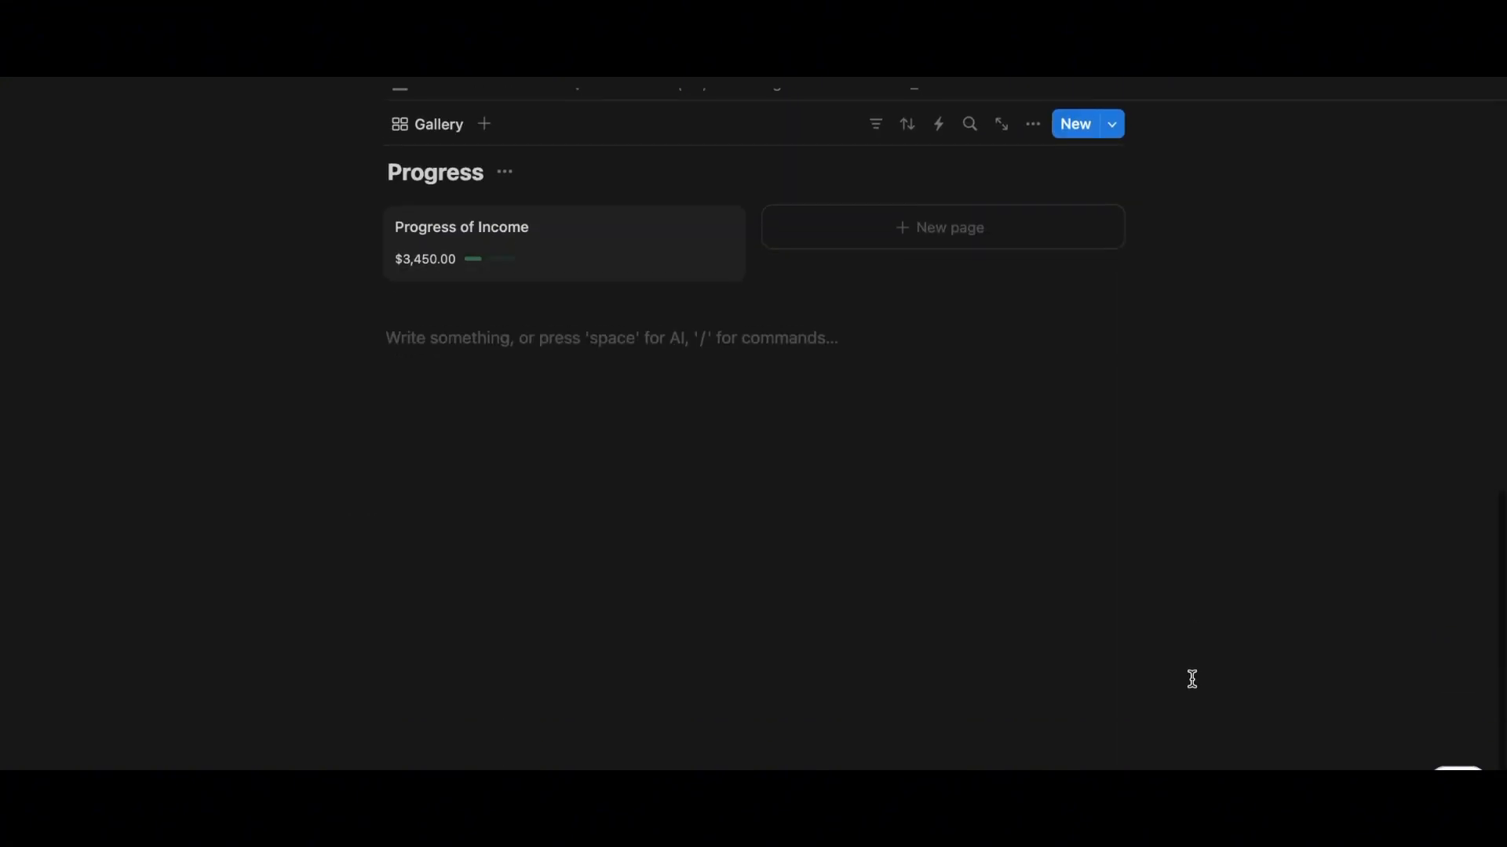
{"action": "scroll", "coordinate": [1056, 525], "scroll_direction": "up", "scroll_amount": 6}
{"action": "left_click", "coordinate": [1013, 444]}
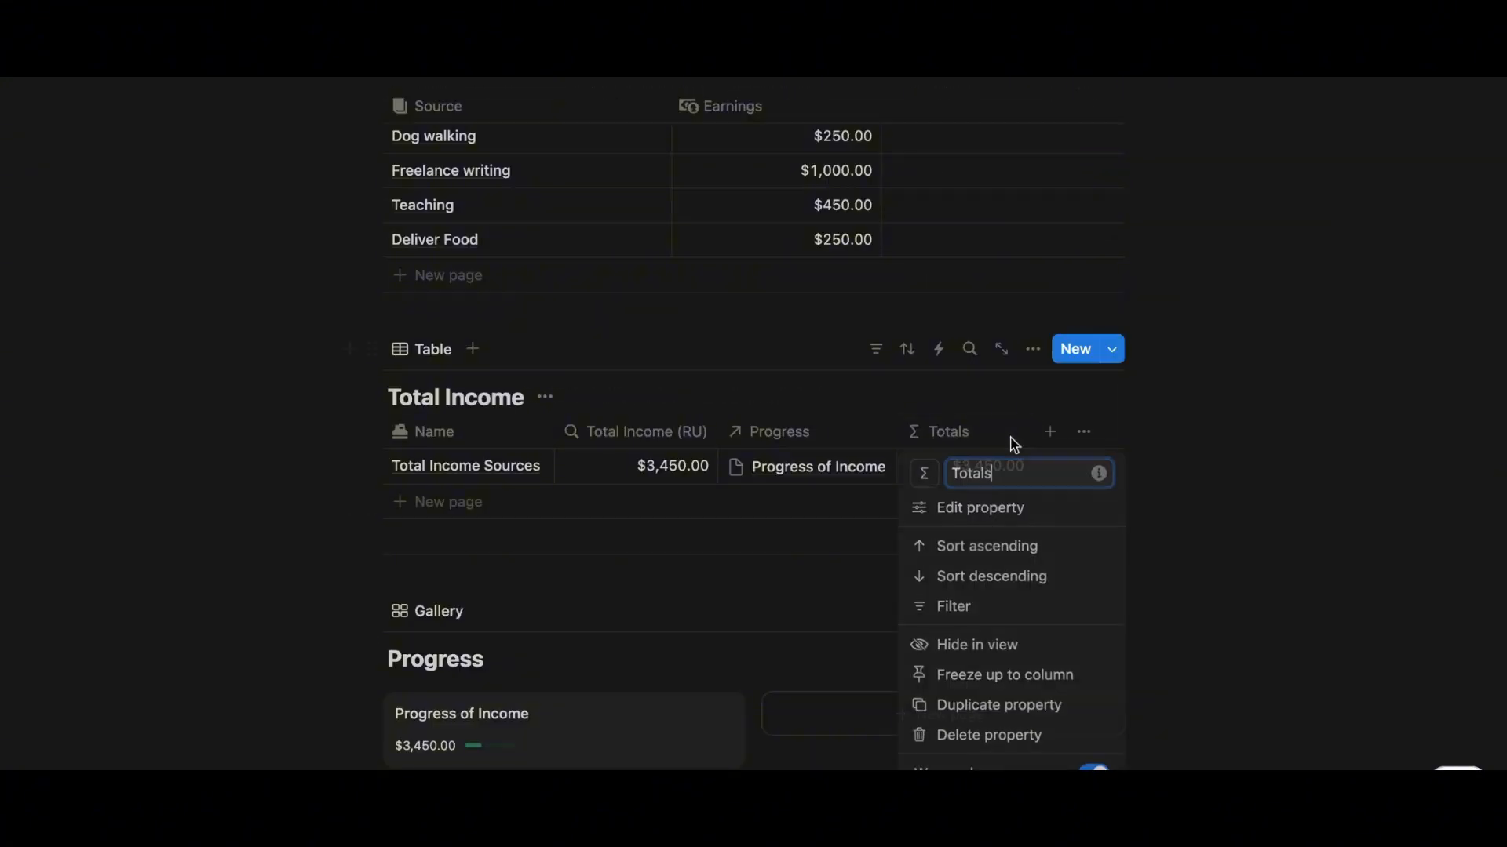
{"action": "left_click", "coordinate": [965, 646]}
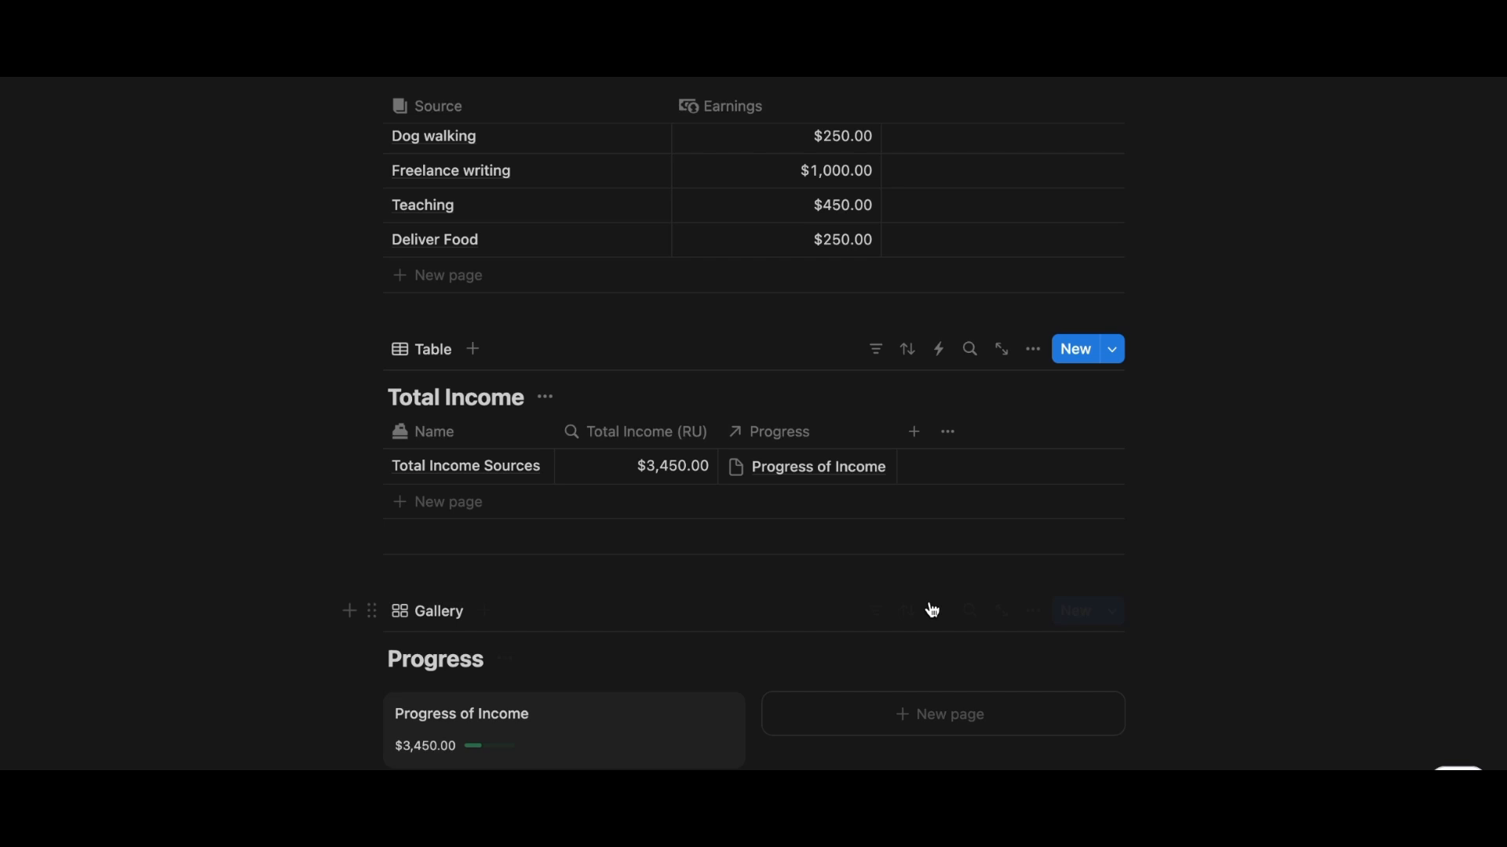
{"action": "left_click", "coordinate": [834, 430]}
{"action": "left_click", "coordinate": [827, 649]}
- Add a toggle list named "Total Income DataBase" below the Progress gallery
{"action": "scroll", "coordinate": [627, 549], "scroll_direction": "down", "scroll_amount": 3}
{"action": "left_click", "coordinate": [457, 624]}
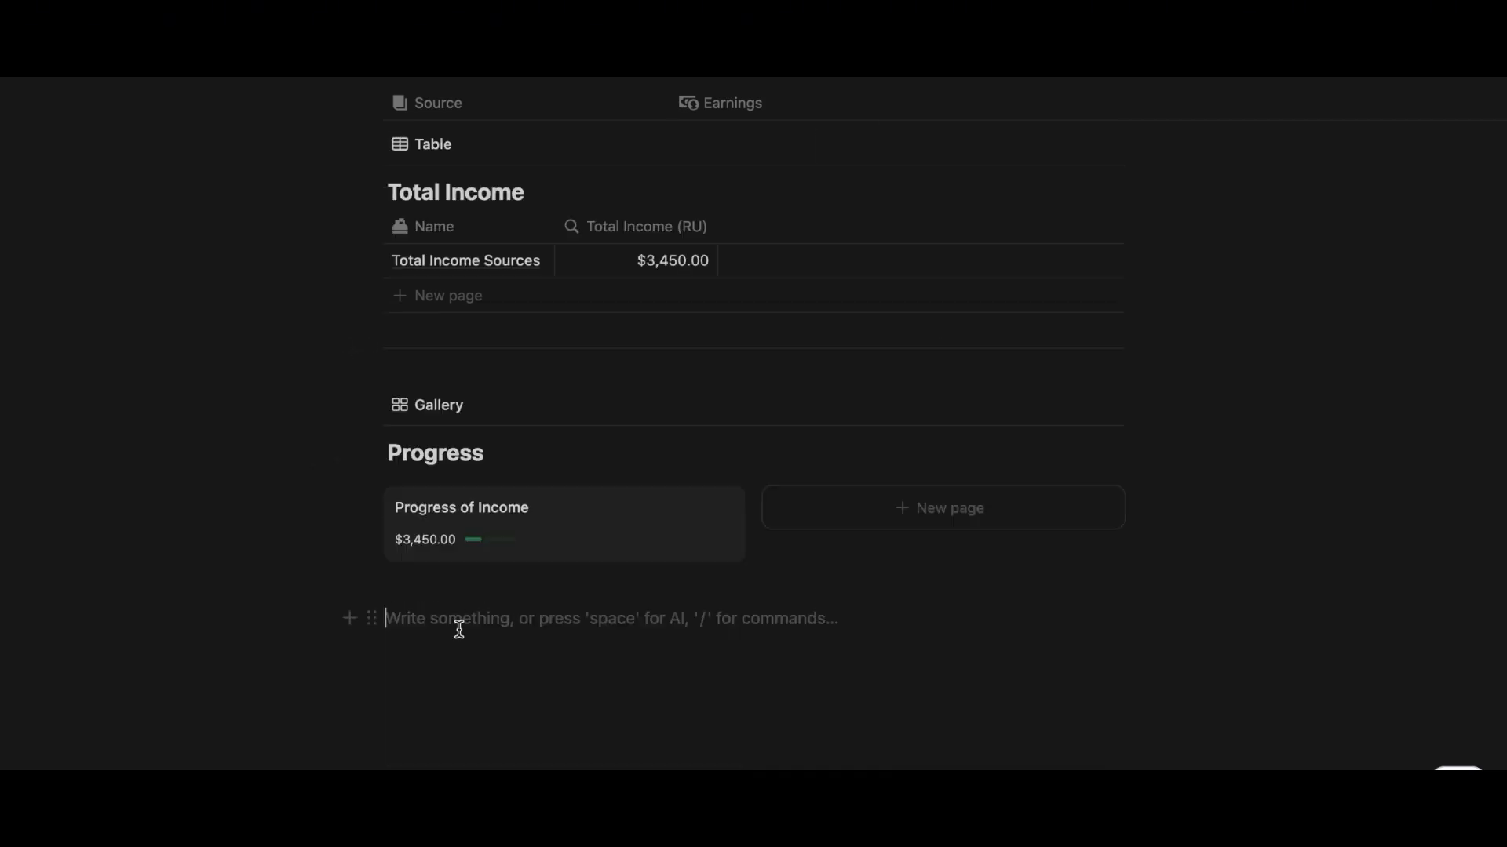
{"action": "type", "text": "/toggel"}
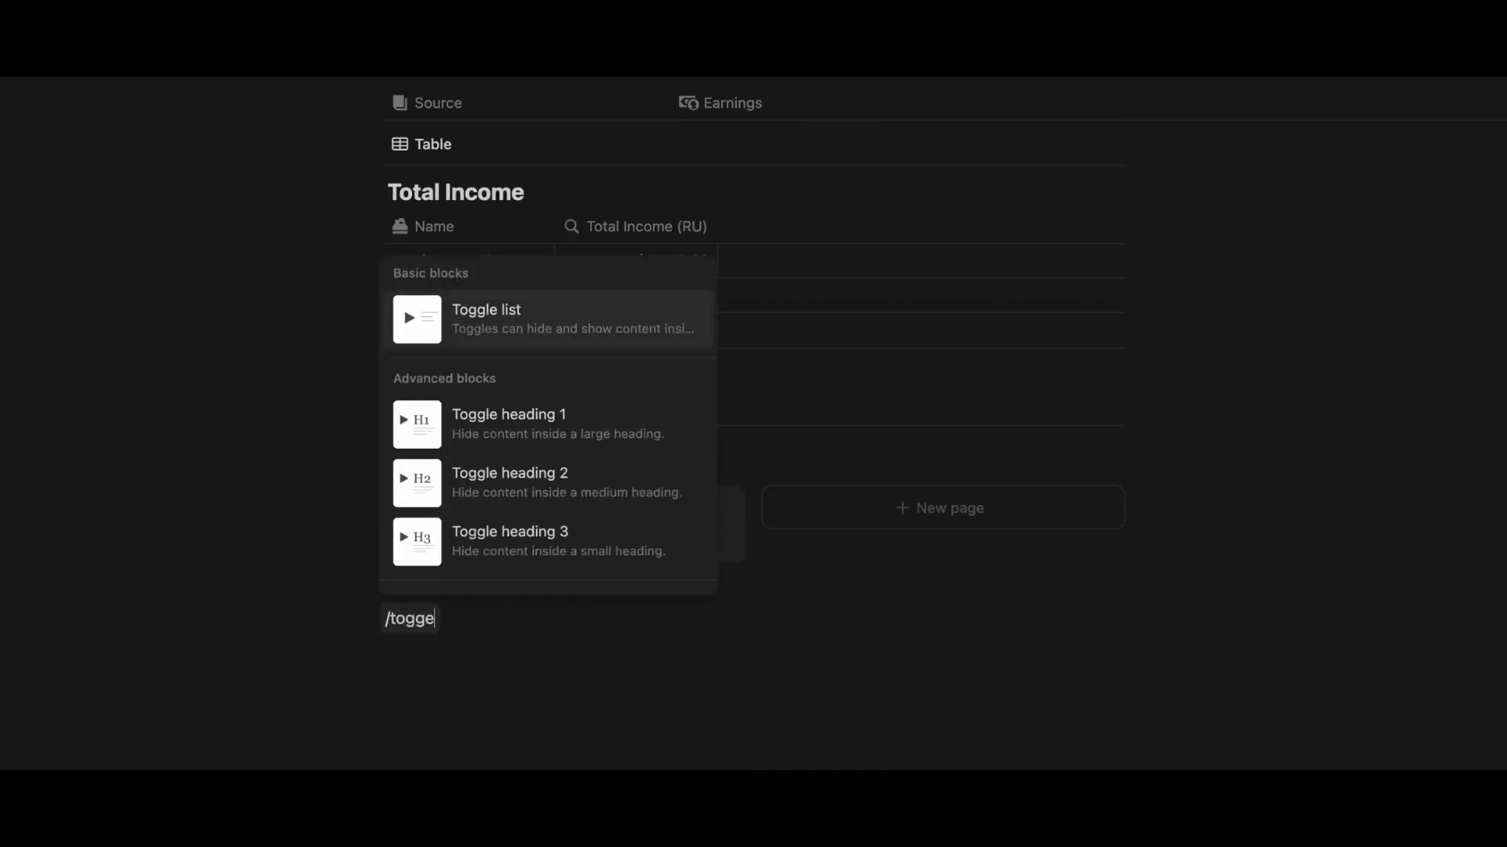
{"action": "left_click", "coordinate": [521, 325]}
{"action": "scroll", "coordinate": [528, 620], "scroll_direction": "up", "scroll_amount": 5}
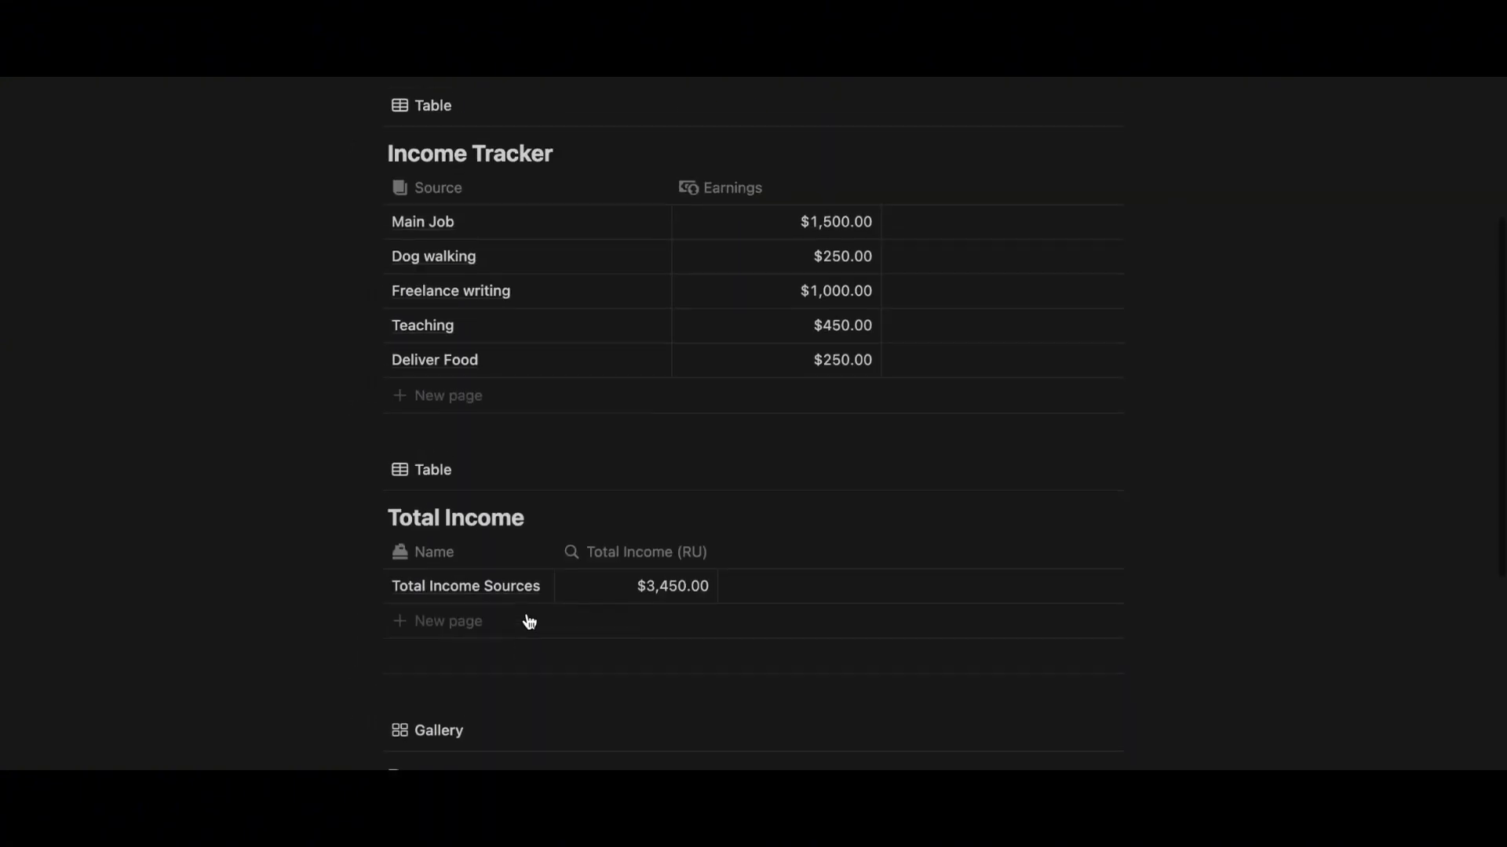
{"action": "scroll", "coordinate": [527, 614], "scroll_direction": "down", "scroll_amount": 7}
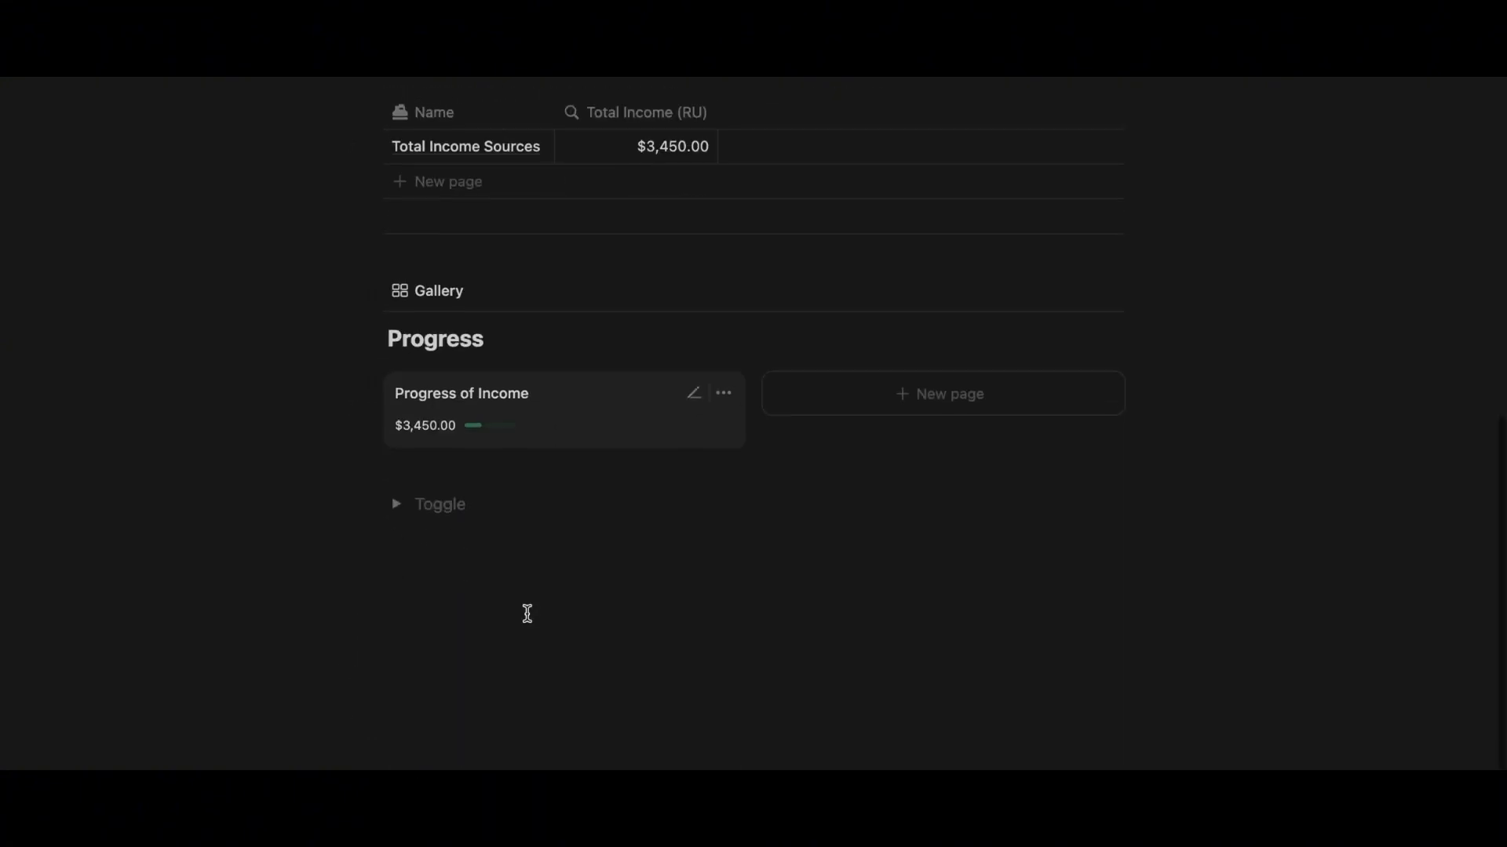
{"action": "type", "text": "Total Inc"}
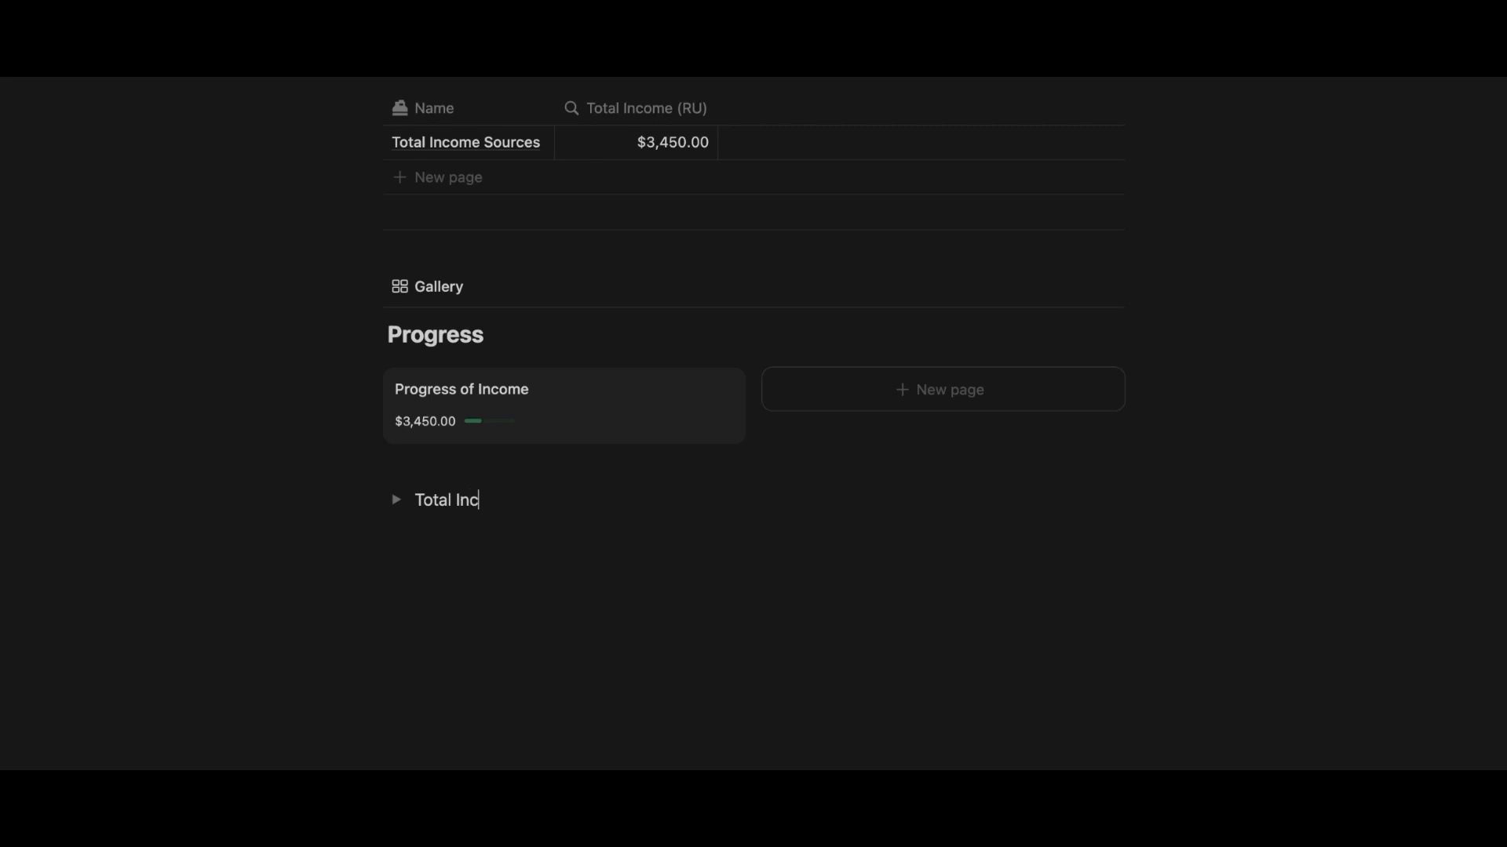
{"action": "type", "text": "ome DataBase"}
{"action": "left_click", "coordinate": [562, 601]}
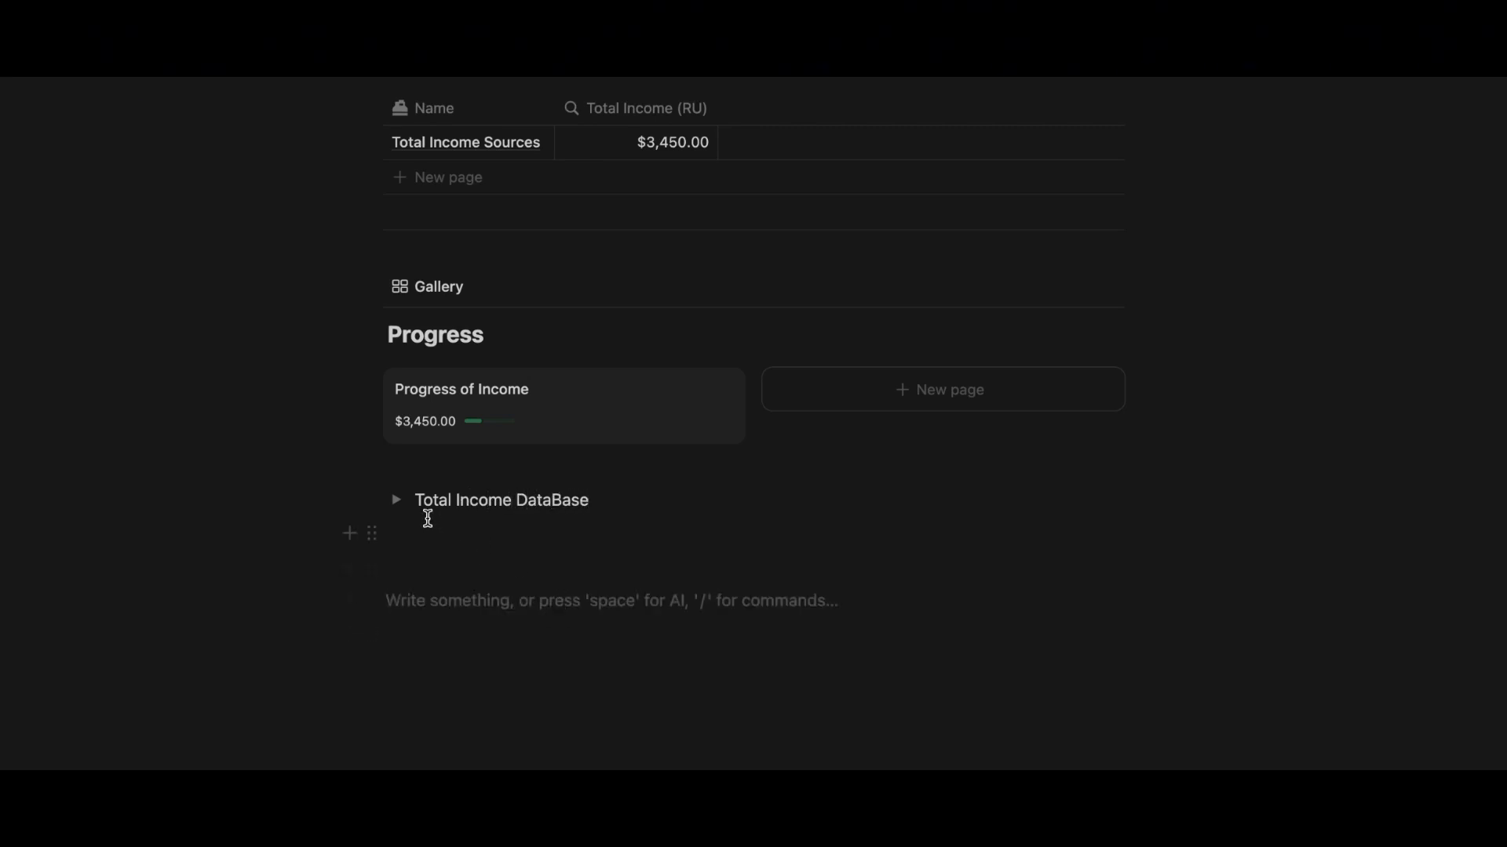
- Move the Total Income database inside the Total Income DataBase toggle and collapse the toggle
{"action": "left_click", "coordinate": [397, 501]}
{"action": "left_click", "coordinate": [437, 536]}
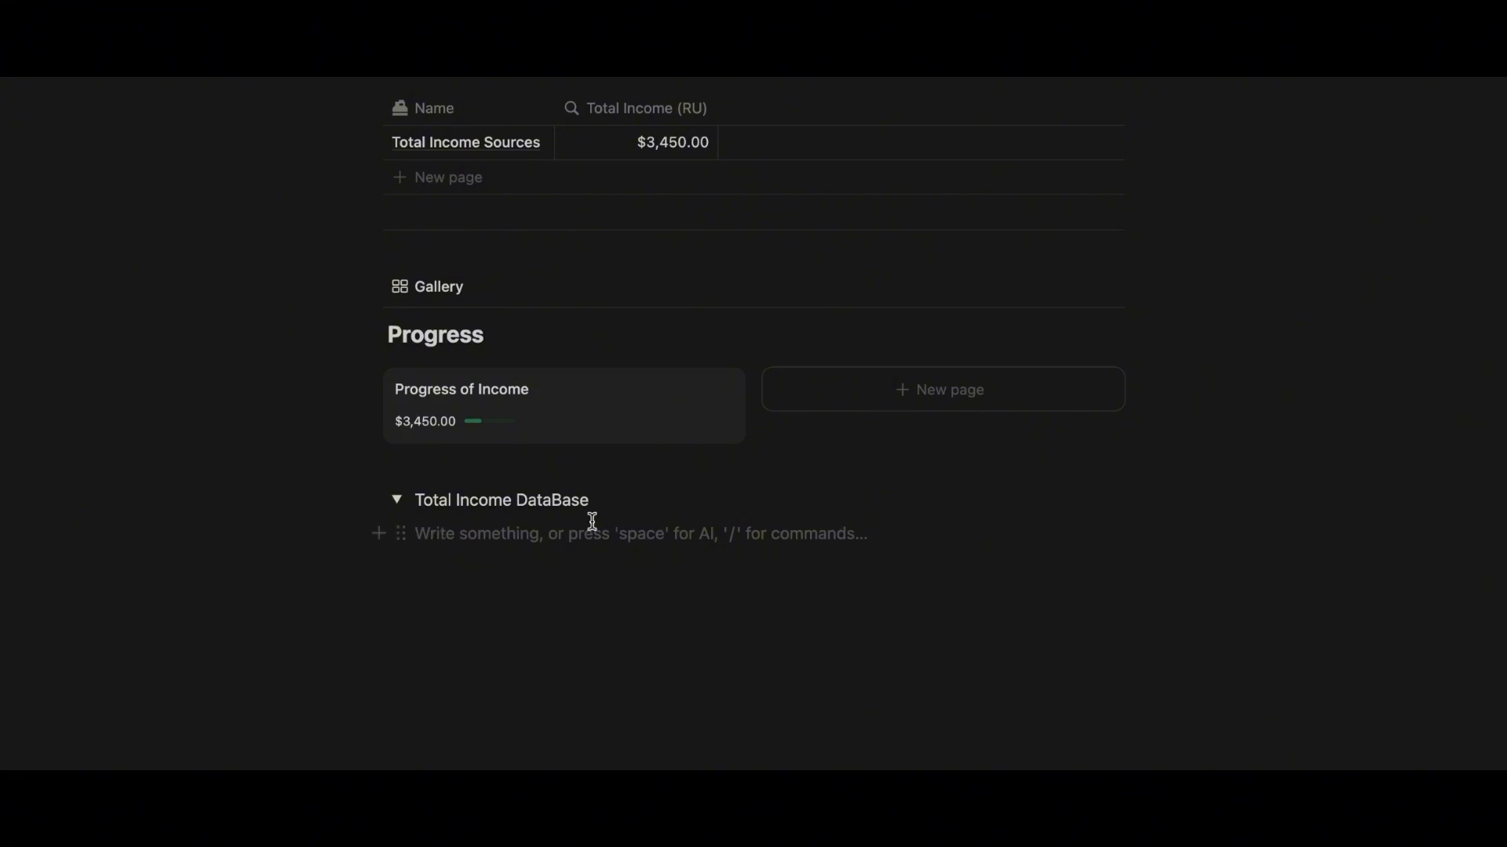
{"action": "scroll", "coordinate": [711, 567], "scroll_direction": "up", "scroll_amount": 3}
{"action": "scroll", "coordinate": [711, 567], "scroll_direction": "up", "scroll_amount": 2}
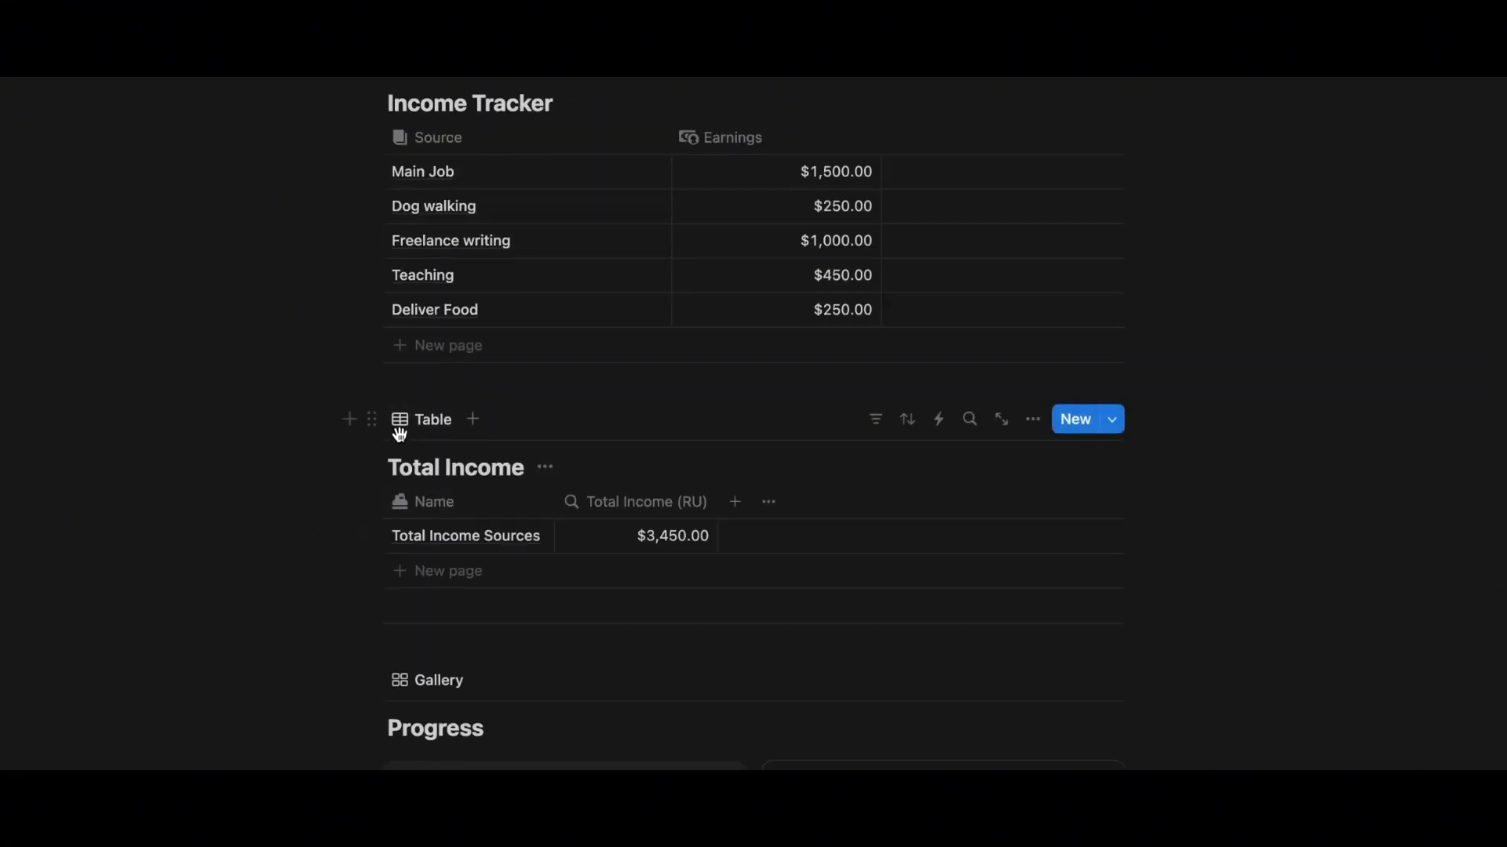
{"action": "left_click_drag", "start_coordinate": [378, 421], "coordinate": [451, 582]}
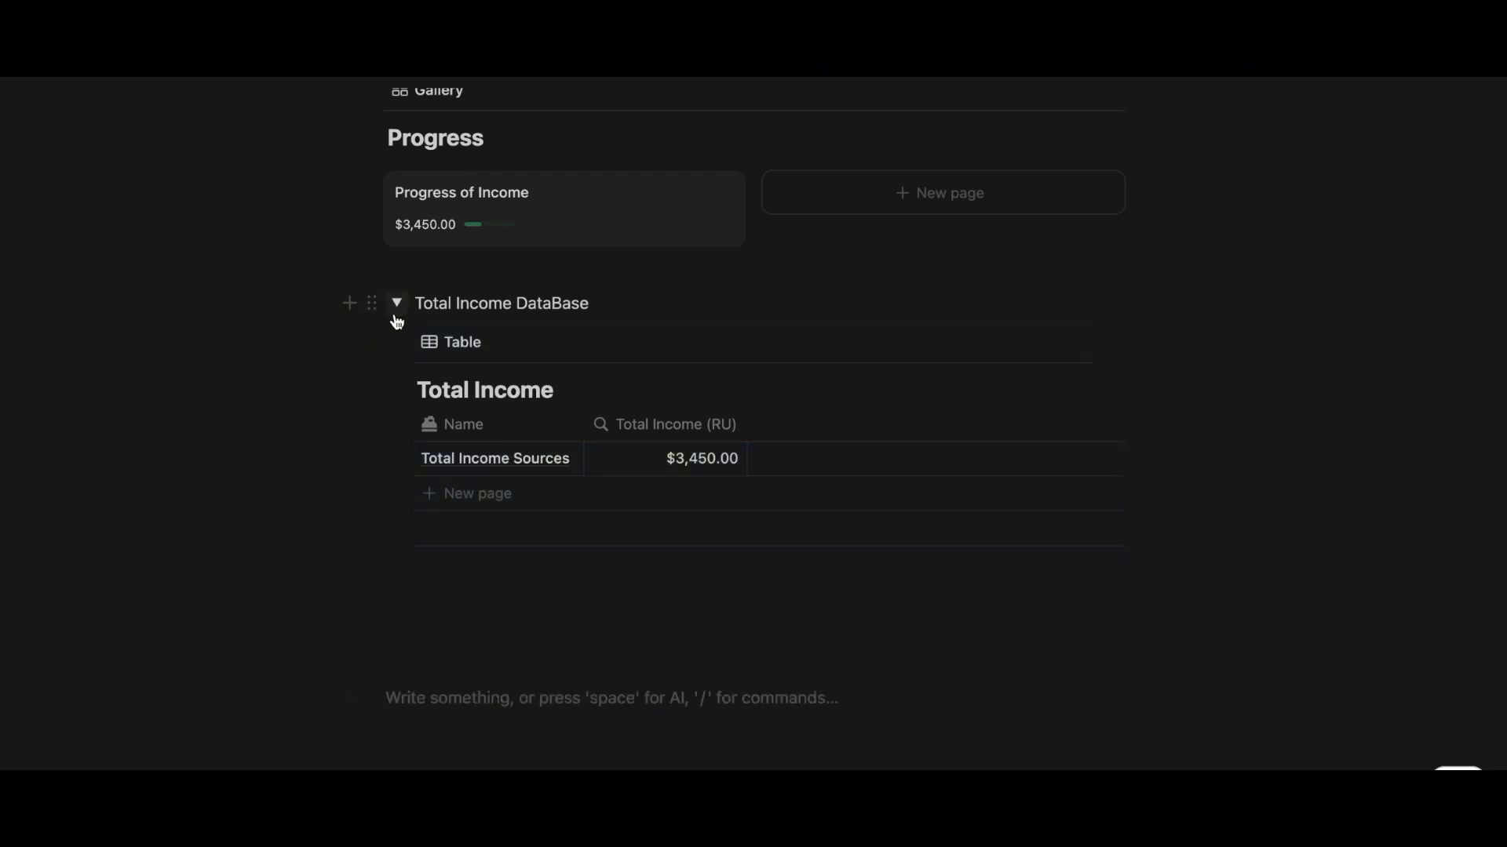
{"action": "left_click", "coordinate": [396, 314]}
- Add a second toggle list named "Income Tracker" below the Total Income DataBase toggle
{"action": "left_click", "coordinate": [407, 555]}
{"action": "type", "text": "/To"}
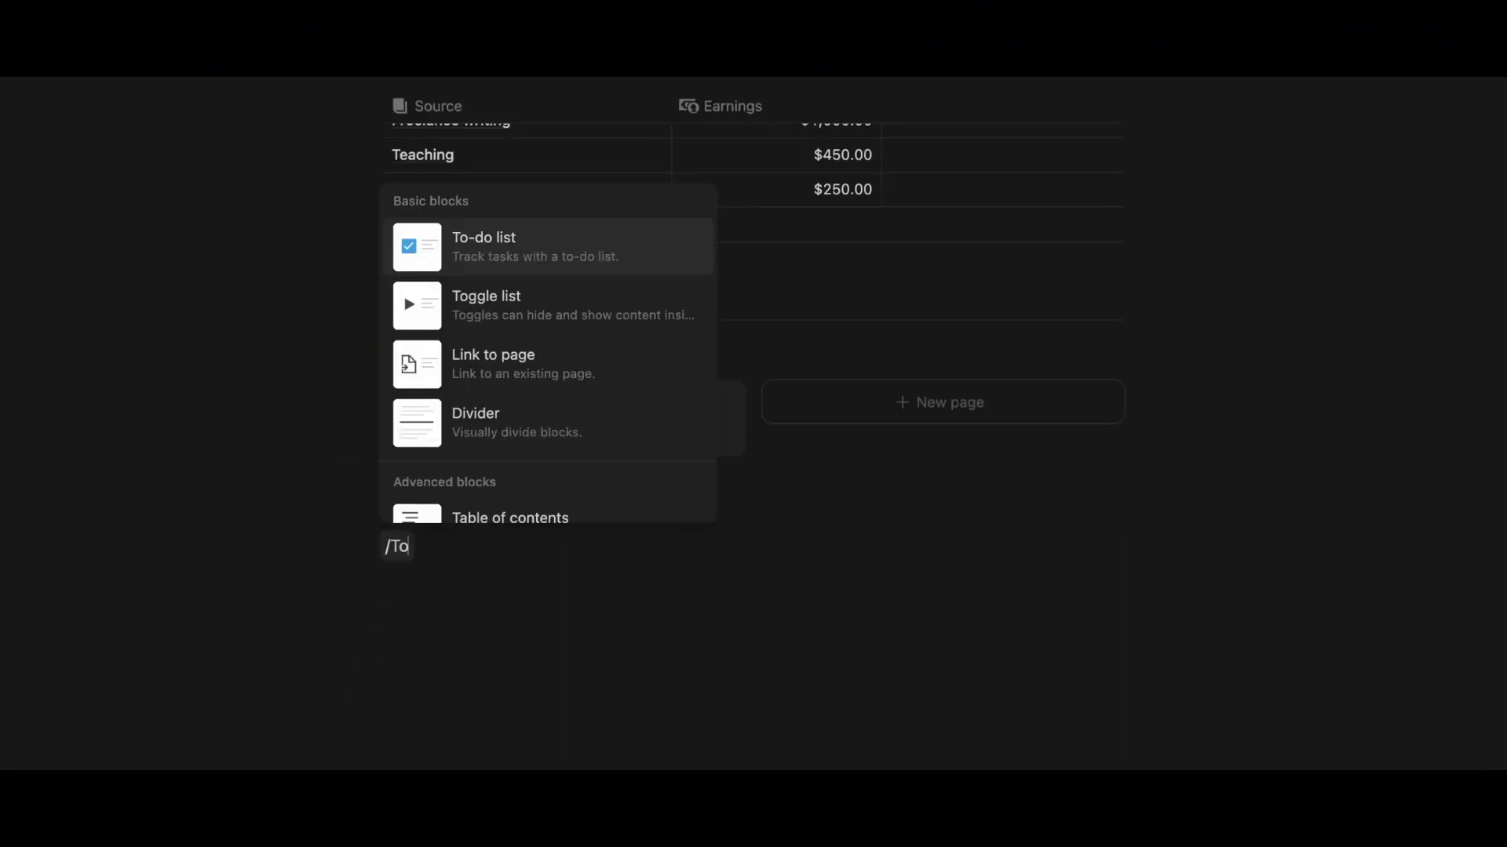
{"action": "type", "text": "ggle"}
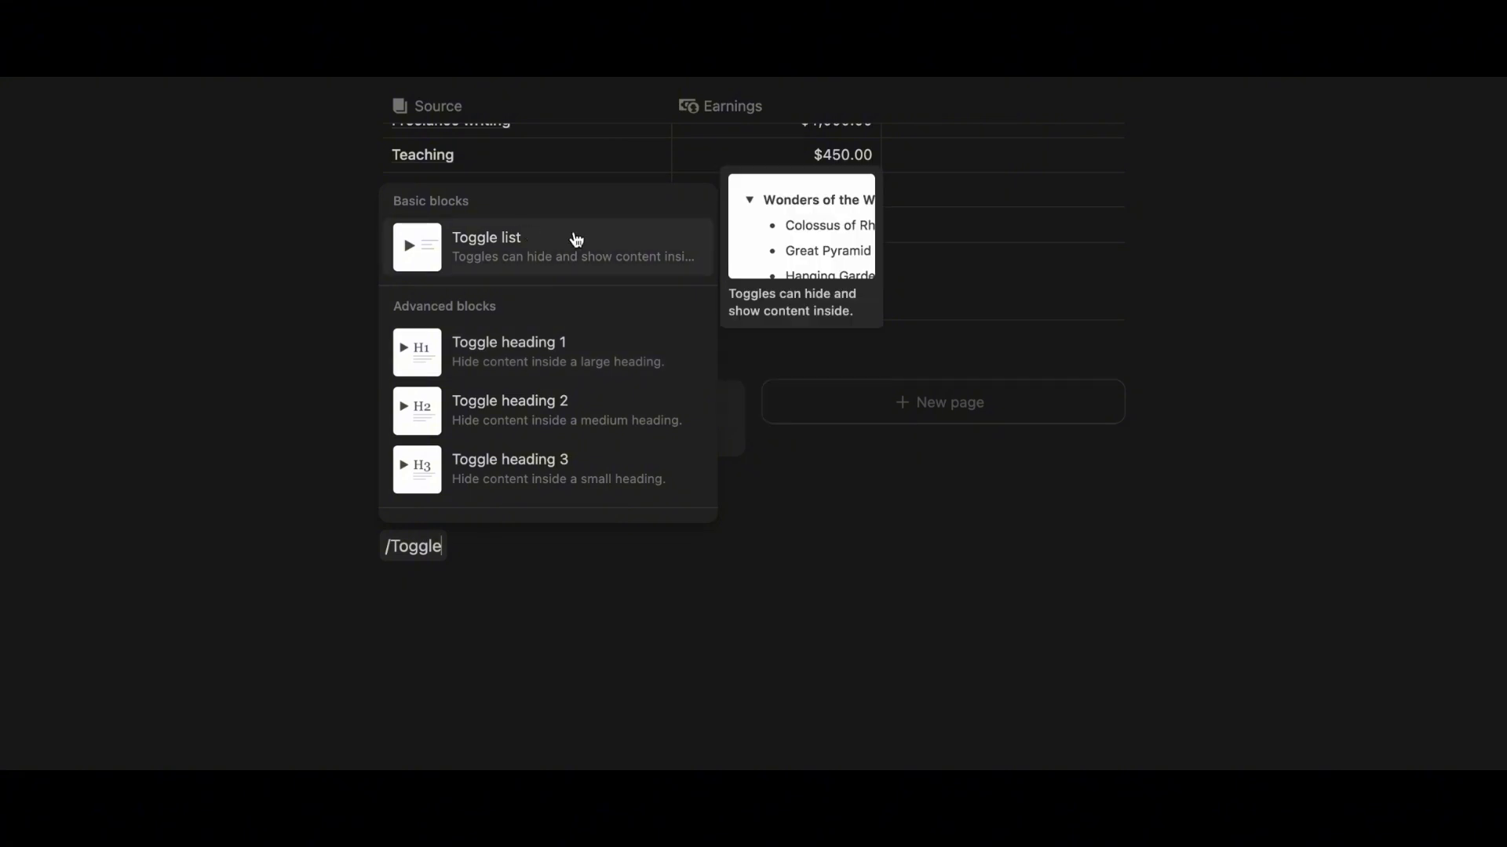
{"action": "left_click", "coordinate": [577, 239]}
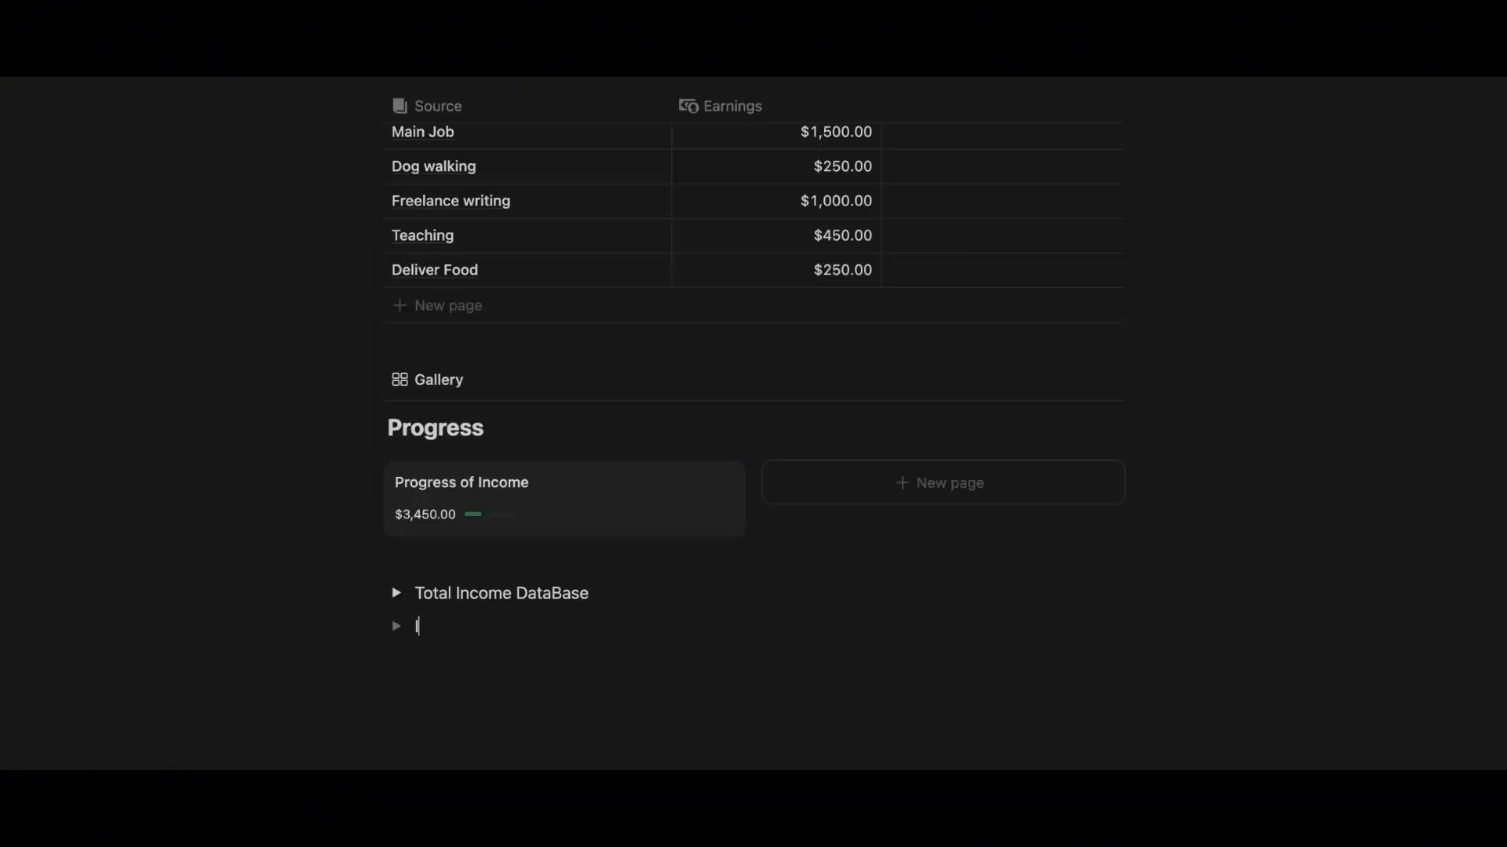
{"action": "type", "text": "Income Table"}
{"action": "key", "text": "BackSpace"}
{"action": "key", "text": "BackSpace"}
{"action": "key", "text": "BackSpace"}
{"action": "type", "text": "racker"}
{"action": "key", "text": "Return"}
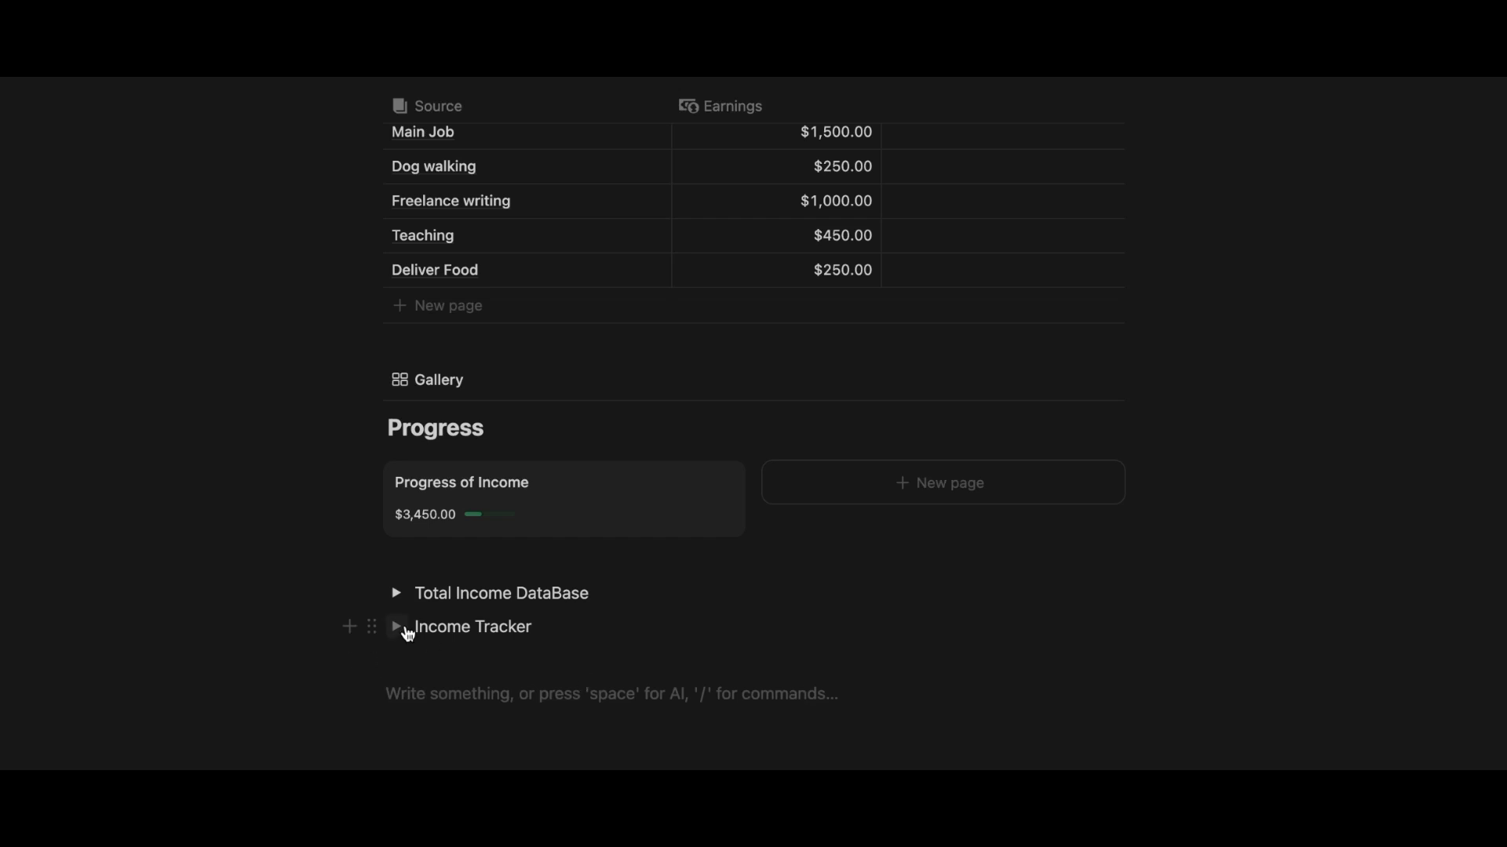
- Move the Income Tracker database inside the Income Tracker toggle
{"action": "scroll", "coordinate": [682, 609], "scroll_direction": "up", "scroll_amount": 5}
{"action": "left_click_drag", "start_coordinate": [369, 386], "coordinate": [432, 591]}
{"action": "left_click", "coordinate": [355, 619]}
{"action": "left_click", "coordinate": [608, 738]}
- Insert a Button block on the page
{"action": "scroll", "coordinate": [608, 738], "scroll_direction": "up", "scroll_amount": 3}
{"action": "left_click", "coordinate": [396, 350]}
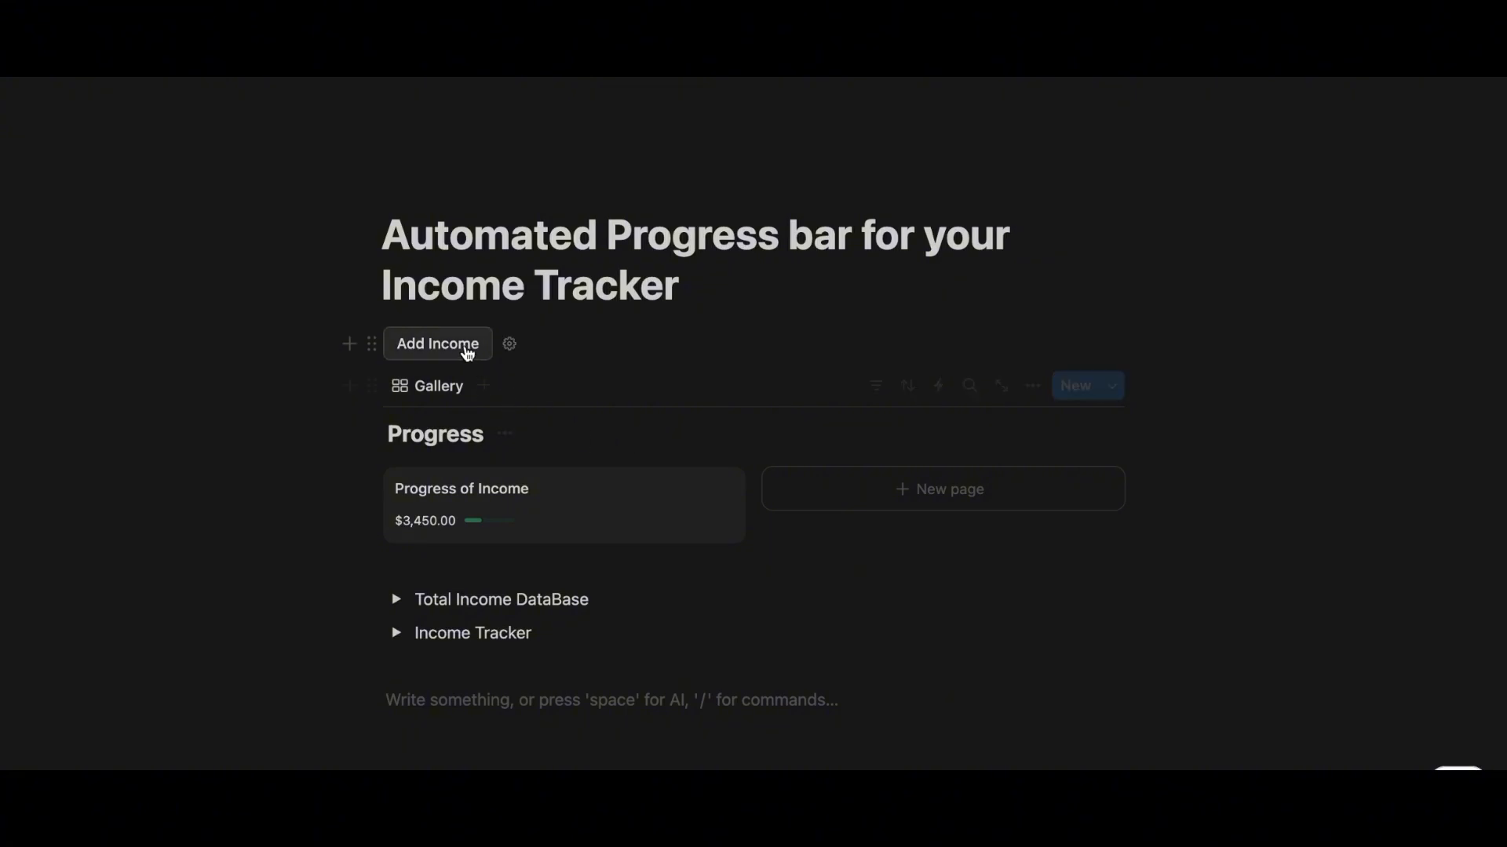
{"action": "left_click", "coordinate": [464, 347]}
{"action": "type", "text": "/"}
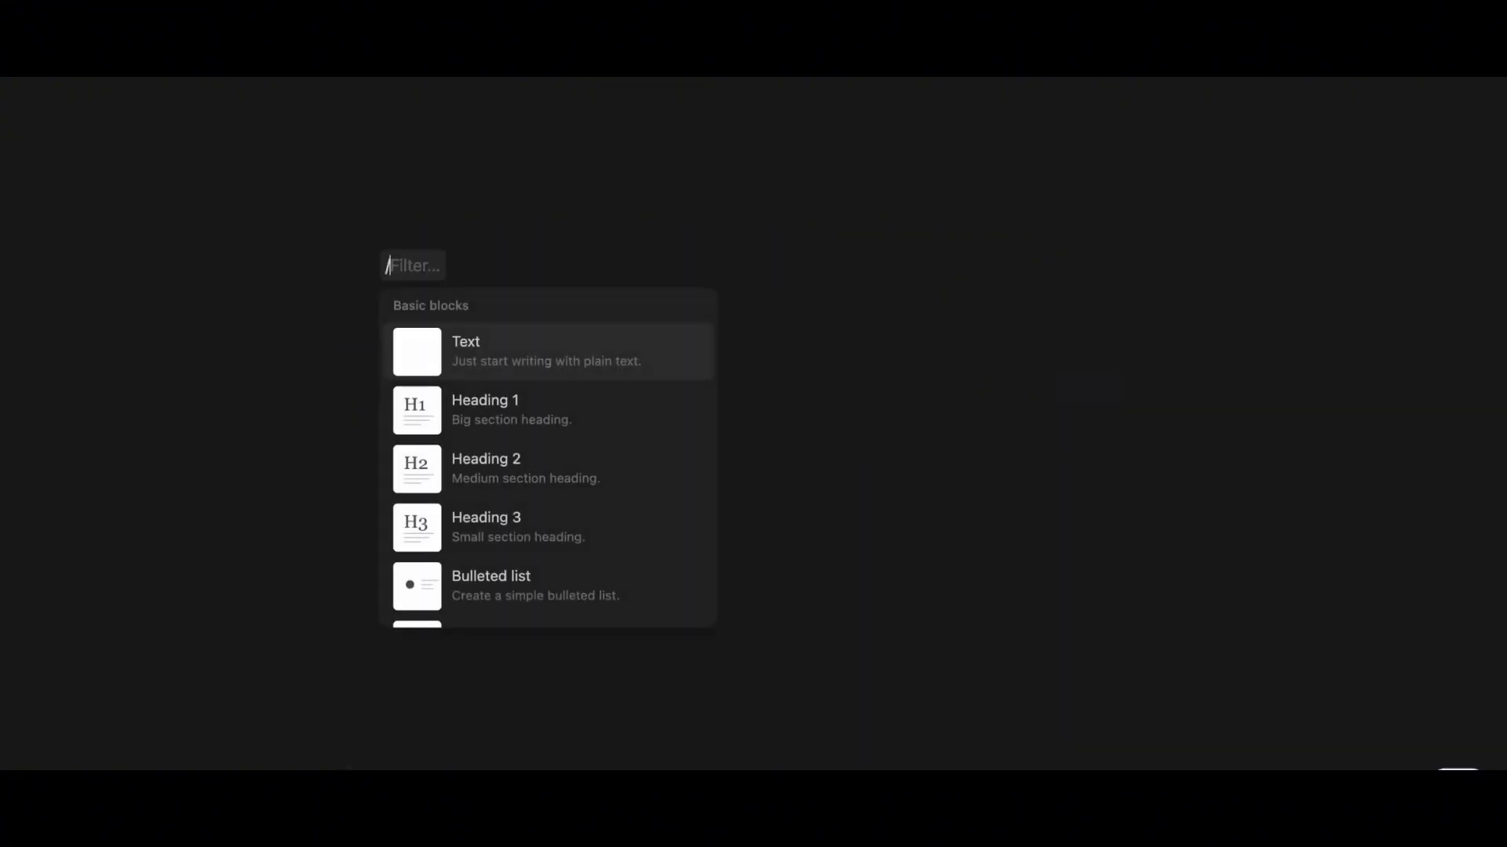
{"action": "type", "text": "button"}
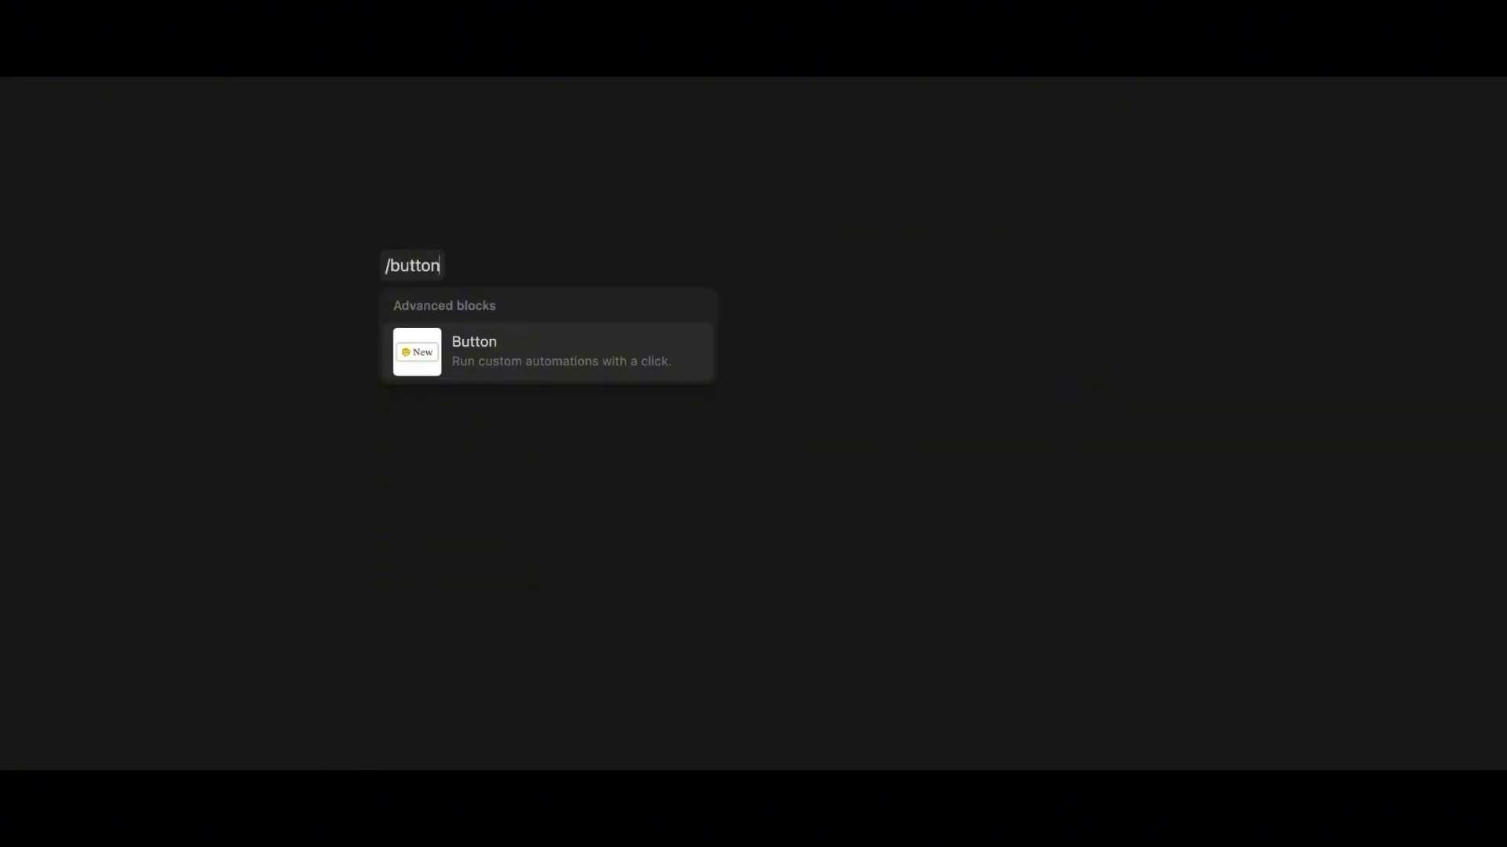
{"action": "left_click", "coordinate": [579, 350]}
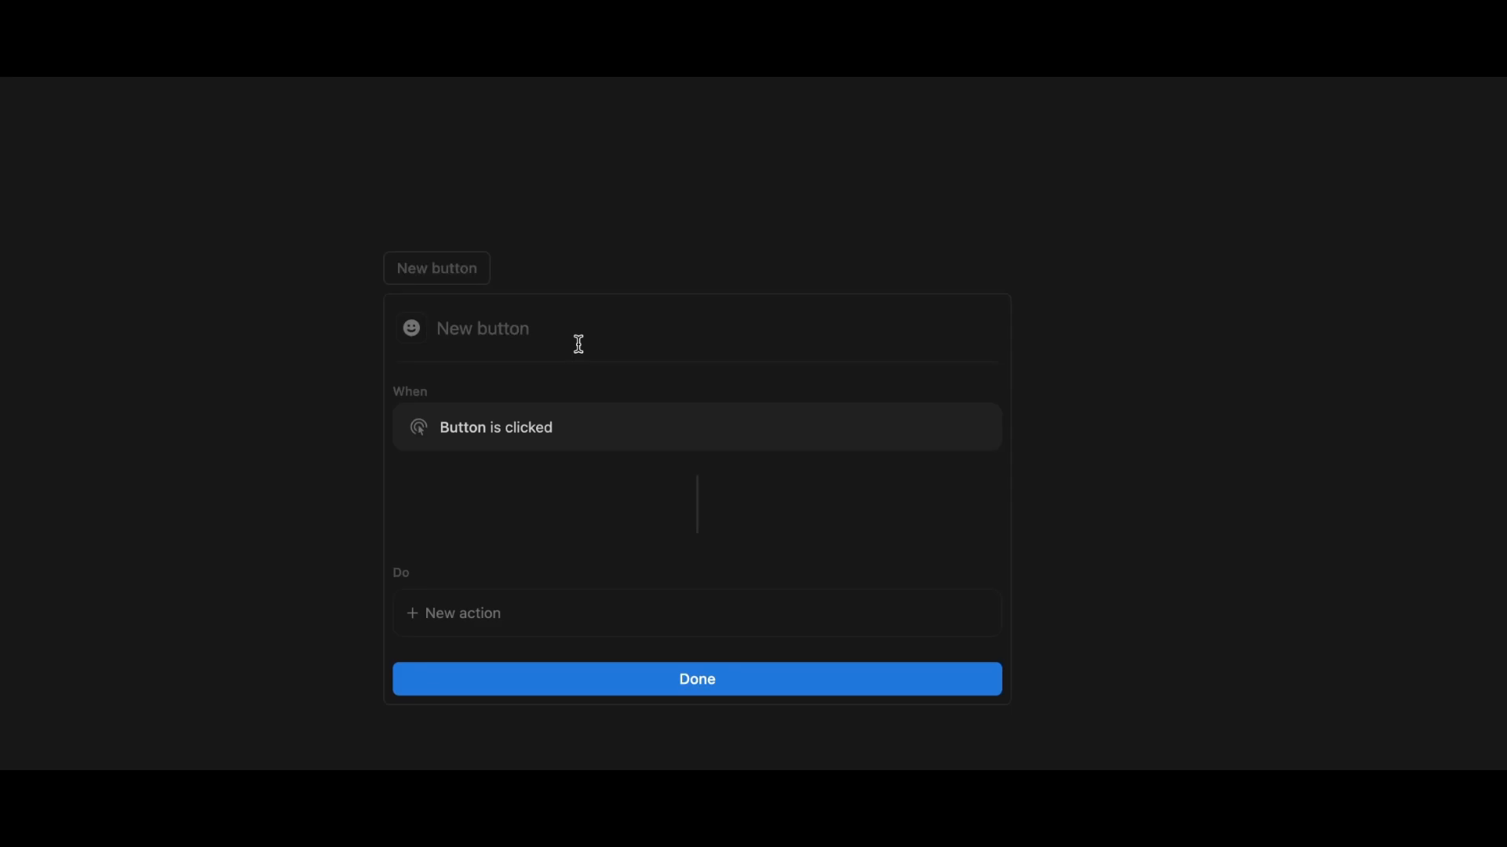
- Give the new button an action that opens the Income Tracker database in Side peek
{"action": "left_click", "coordinate": [639, 615]}
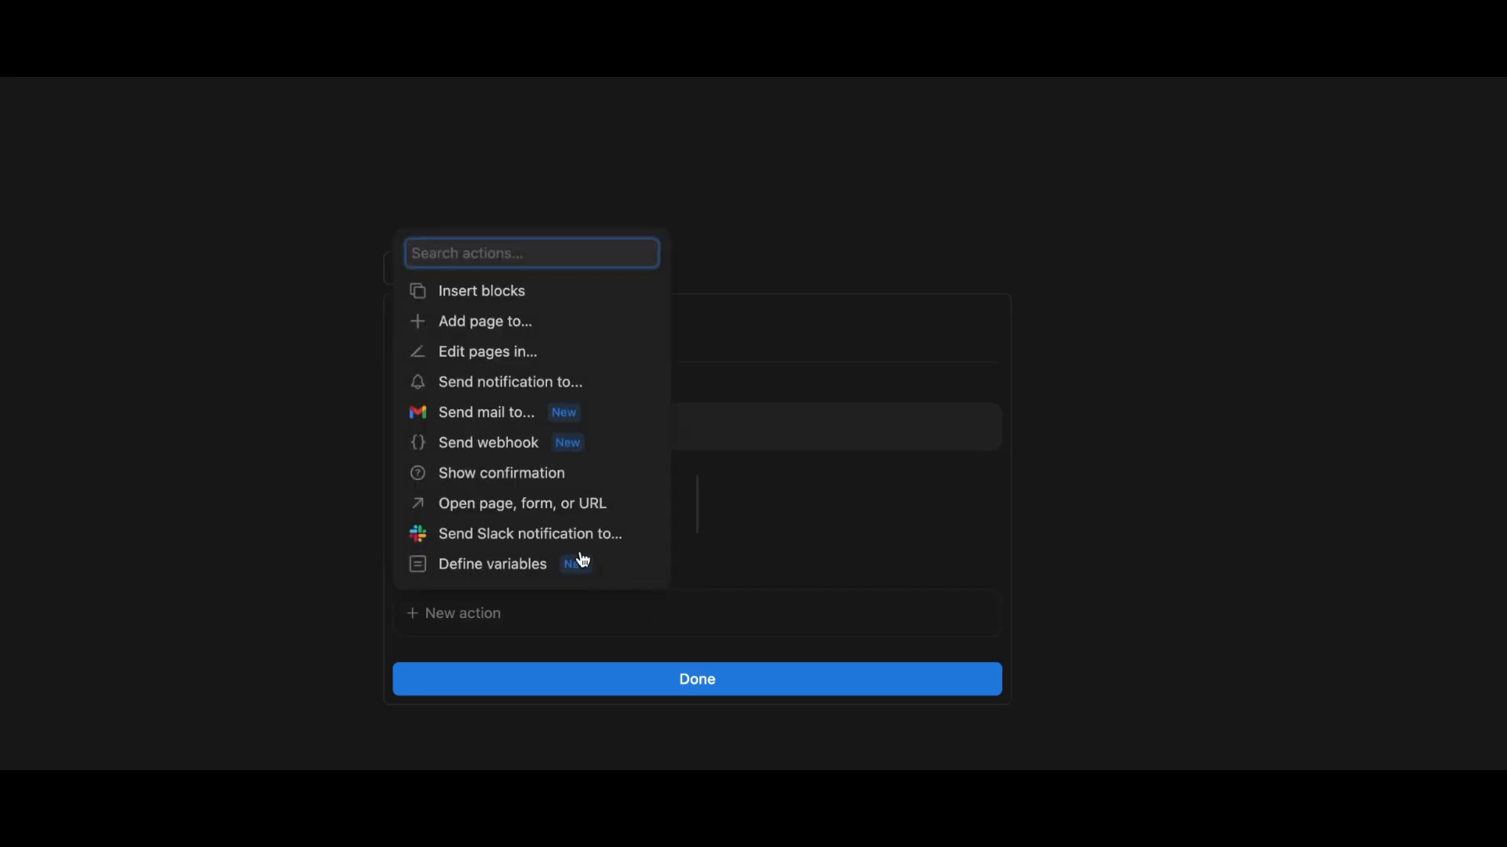
{"action": "left_click", "coordinate": [539, 503]}
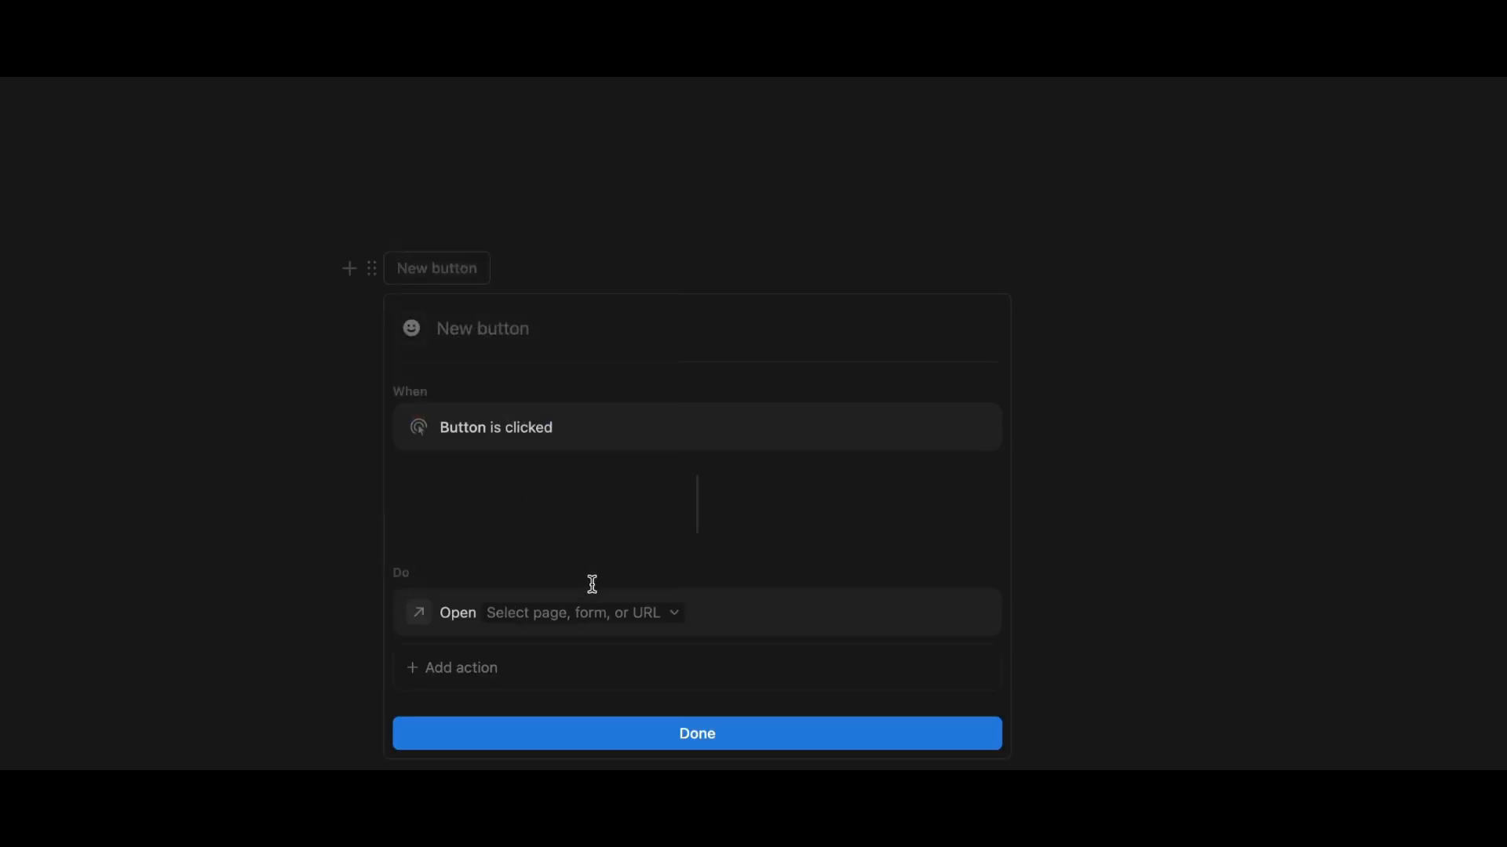
{"action": "left_click", "coordinate": [581, 613]}
{"action": "left_click", "coordinate": [552, 155]}
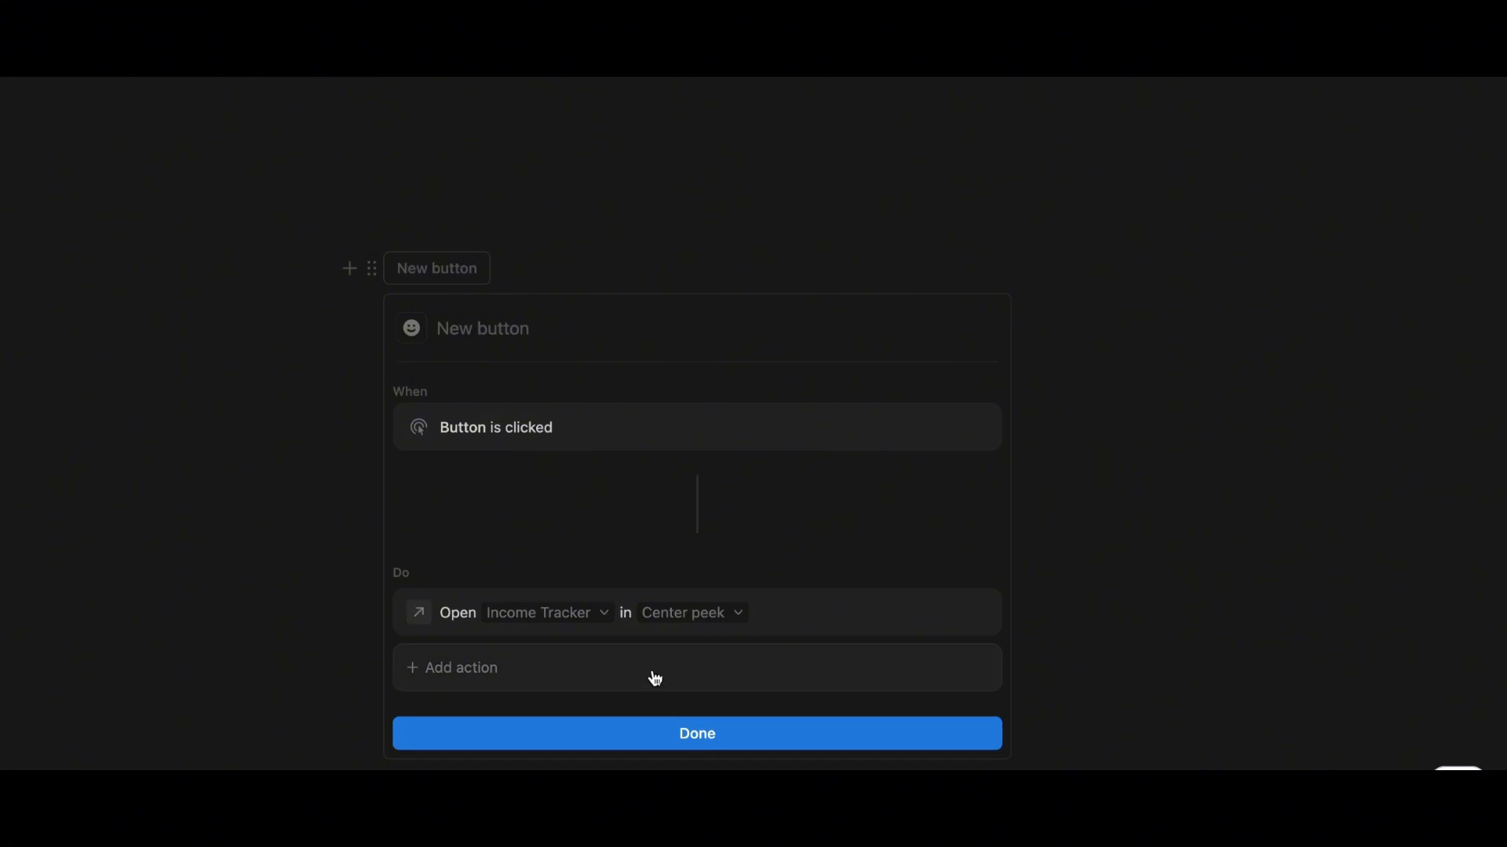
{"action": "left_click", "coordinate": [723, 616]}
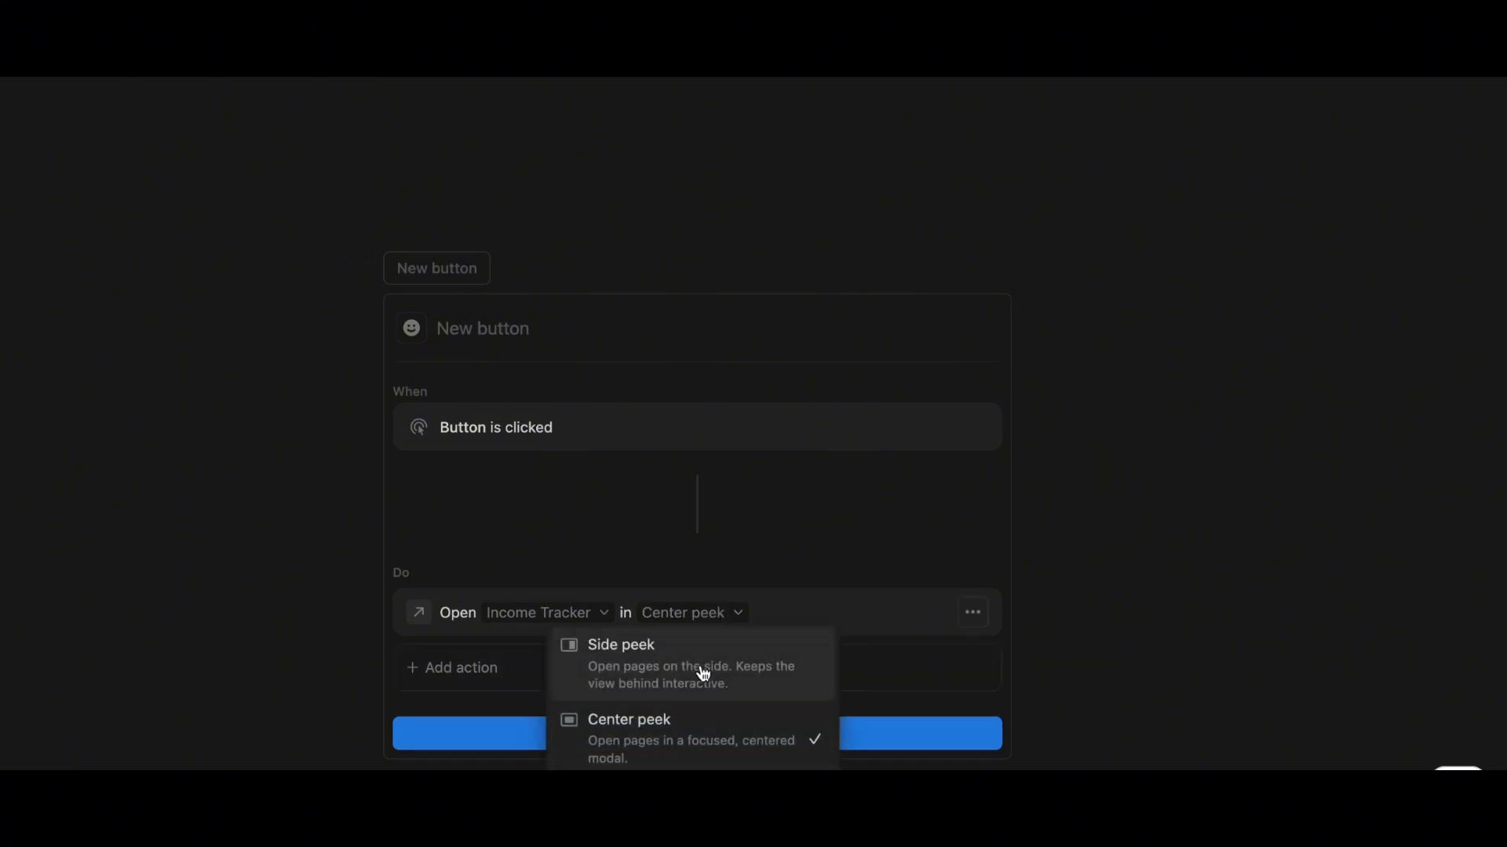
{"action": "left_click", "coordinate": [677, 673]}
- Add a second button action that adds a page to the Income Tracker database
{"action": "left_click", "coordinate": [542, 675]}
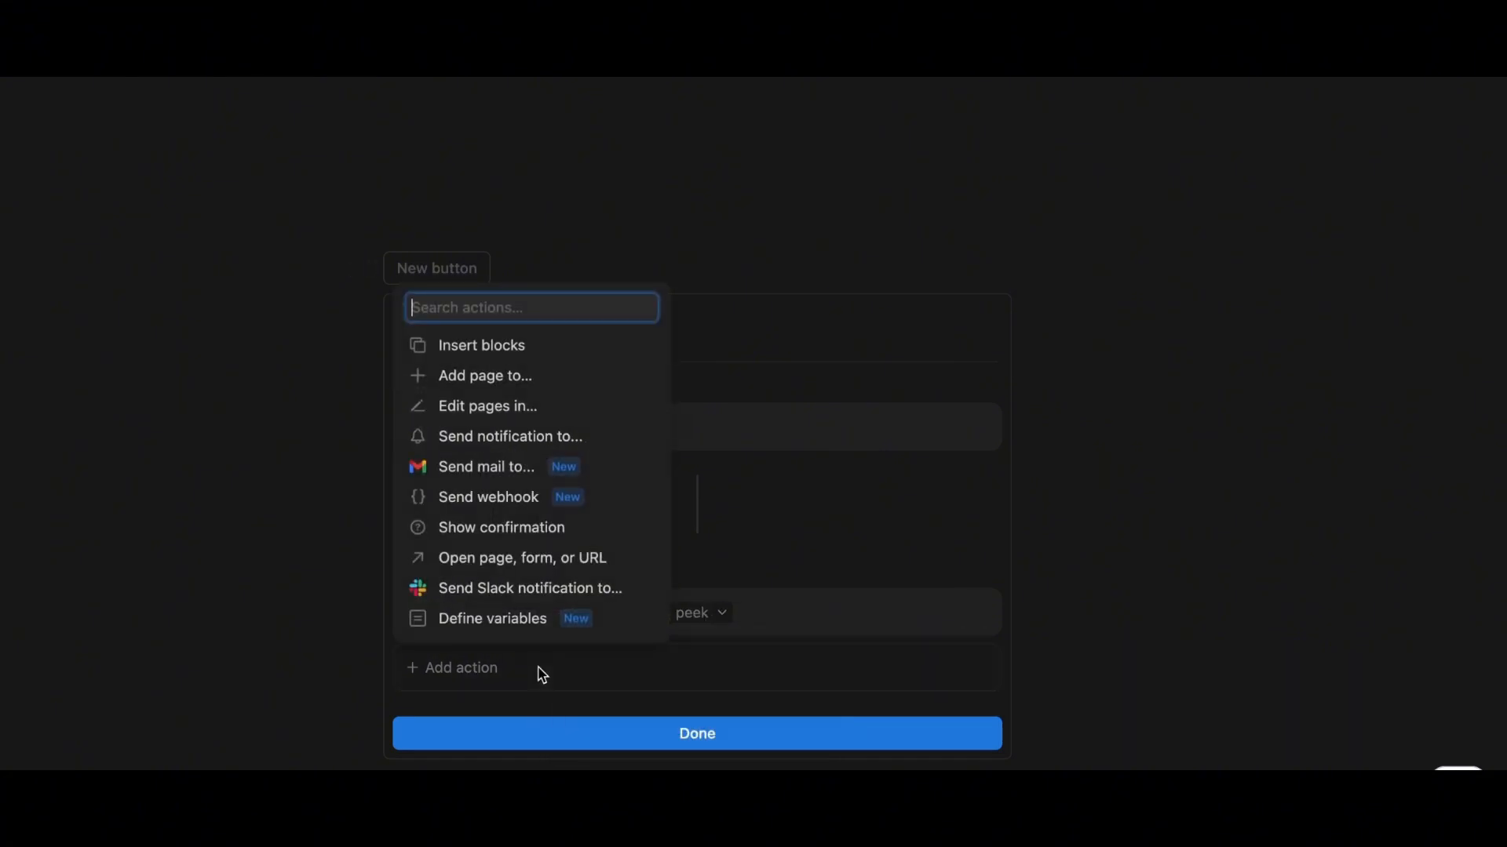
{"action": "left_click", "coordinate": [542, 386]}
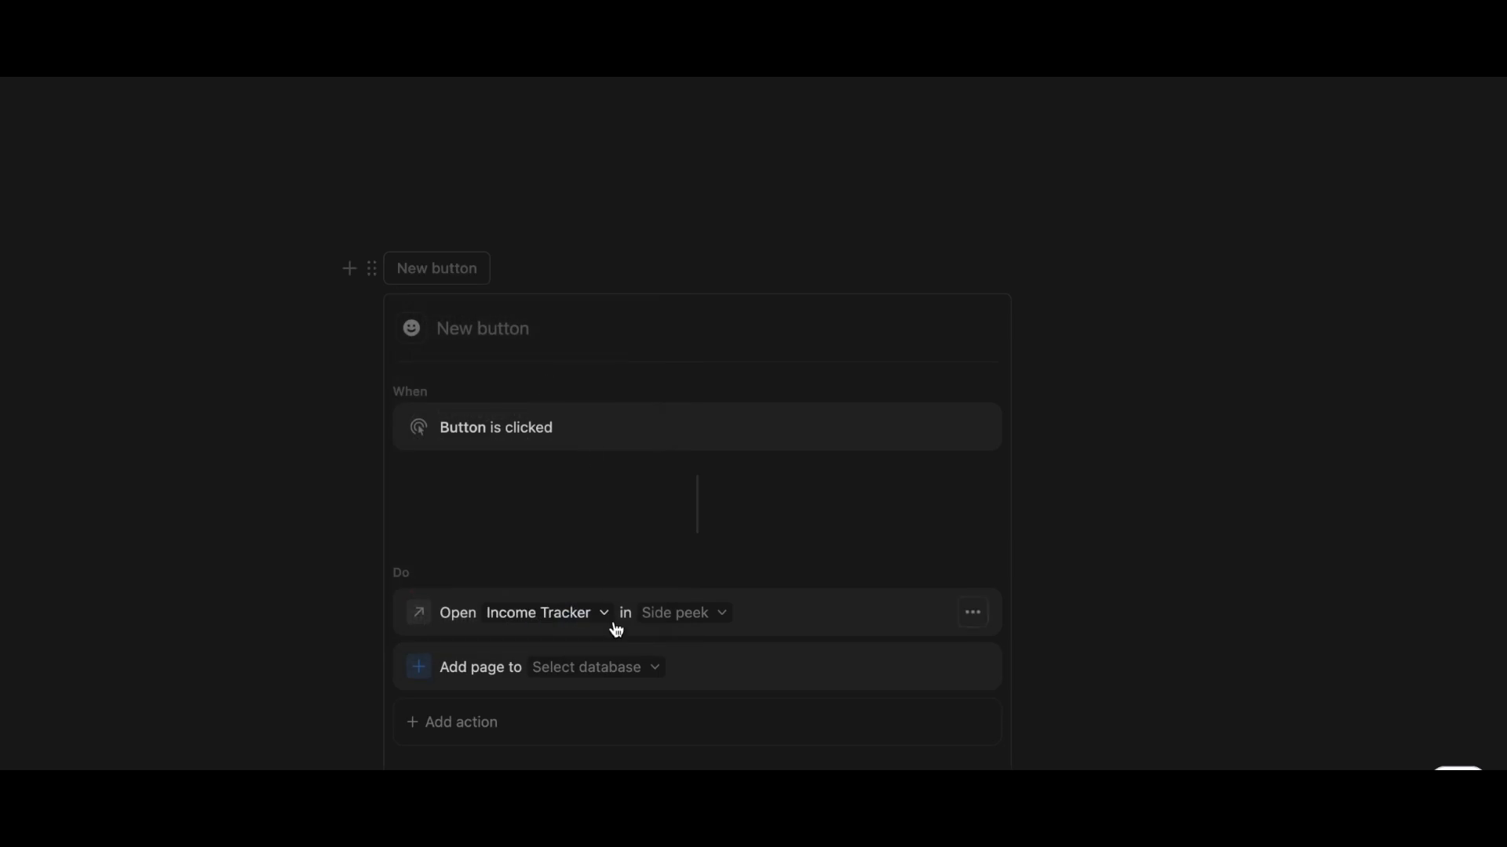
{"action": "left_click", "coordinate": [601, 668]}
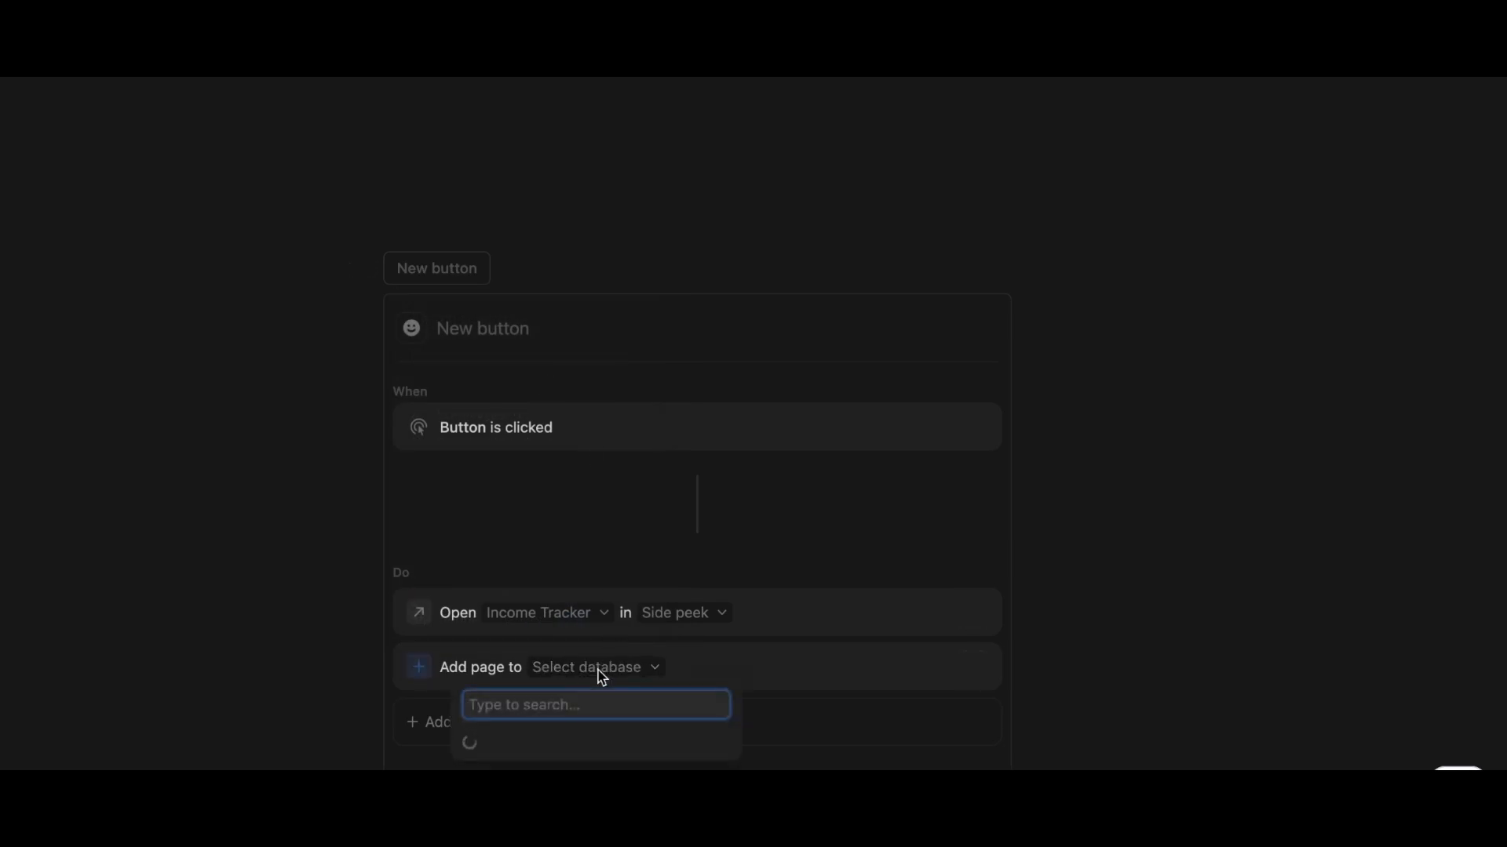
{"action": "type", "text": "Income "}
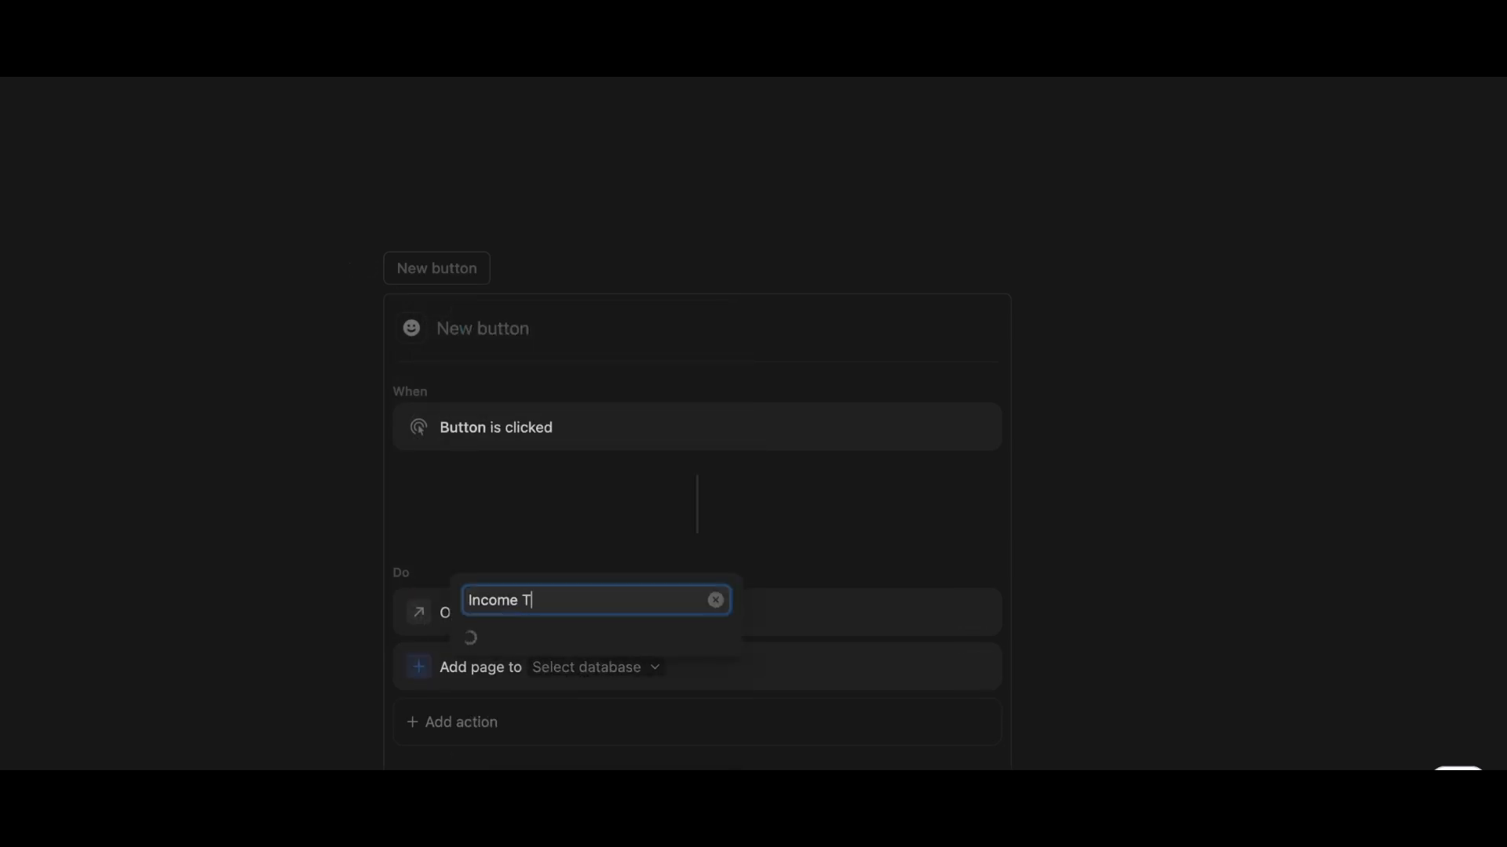
{"action": "type", "text": "Tracker"}
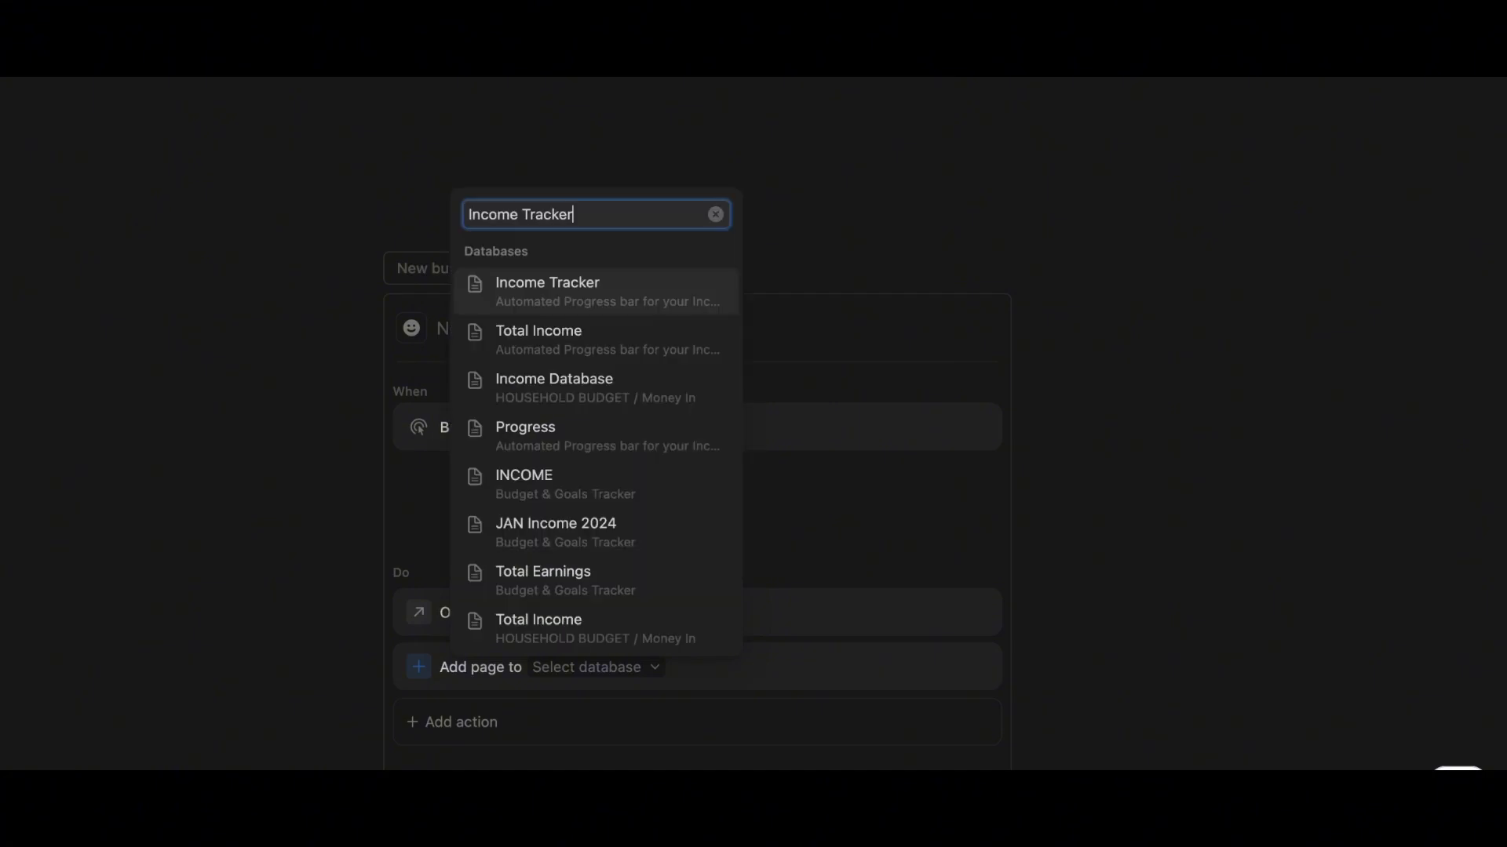
{"action": "left_click", "coordinate": [590, 288]}
- Include the Earnings and Total Income properties in the button's add-page action
{"action": "scroll", "coordinate": [671, 699], "scroll_direction": "down", "scroll_amount": 3}
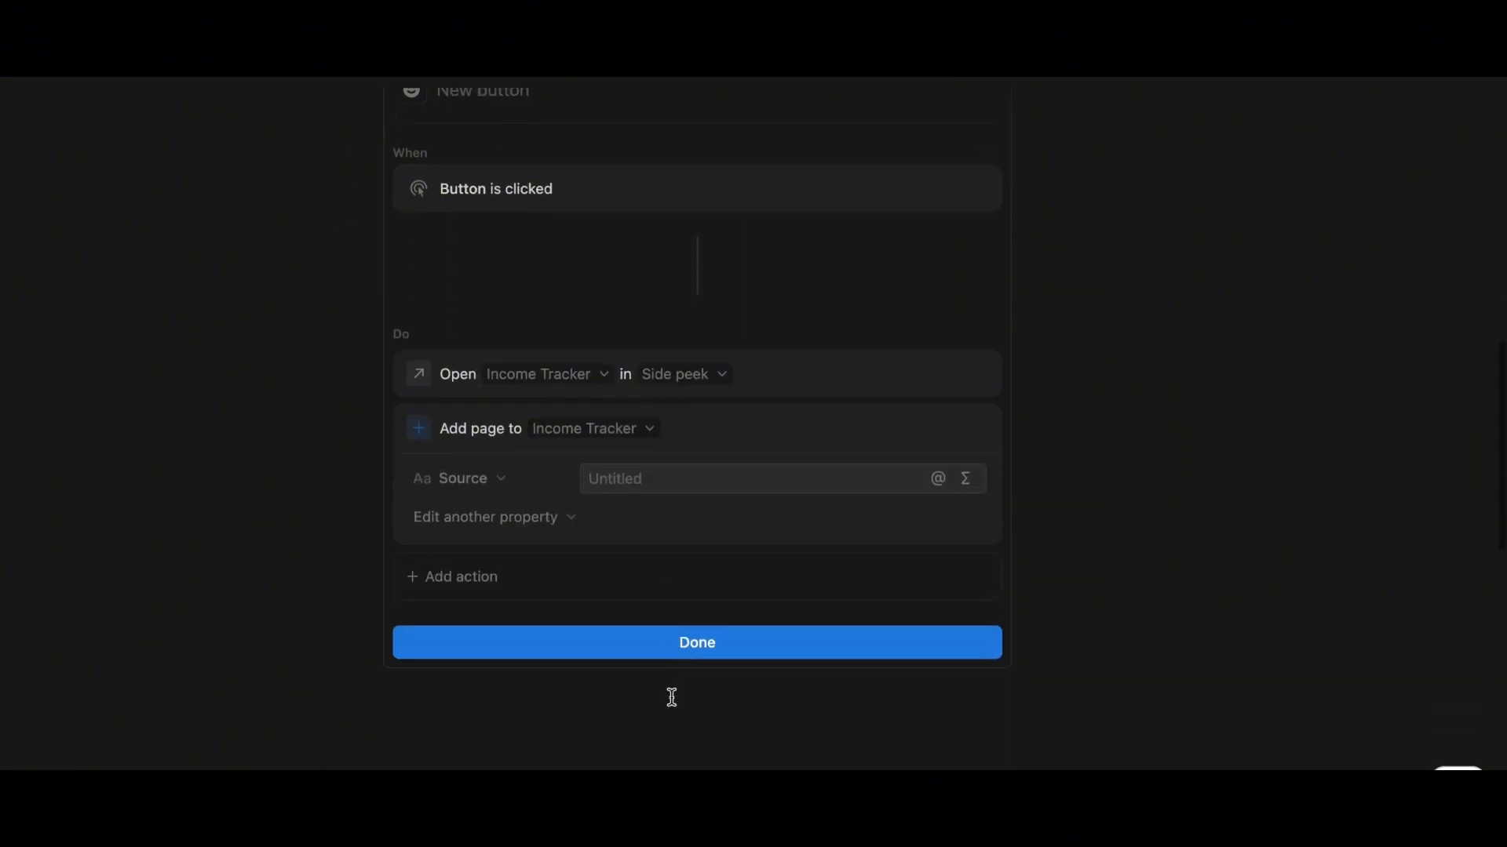
{"action": "left_click", "coordinate": [500, 524]}
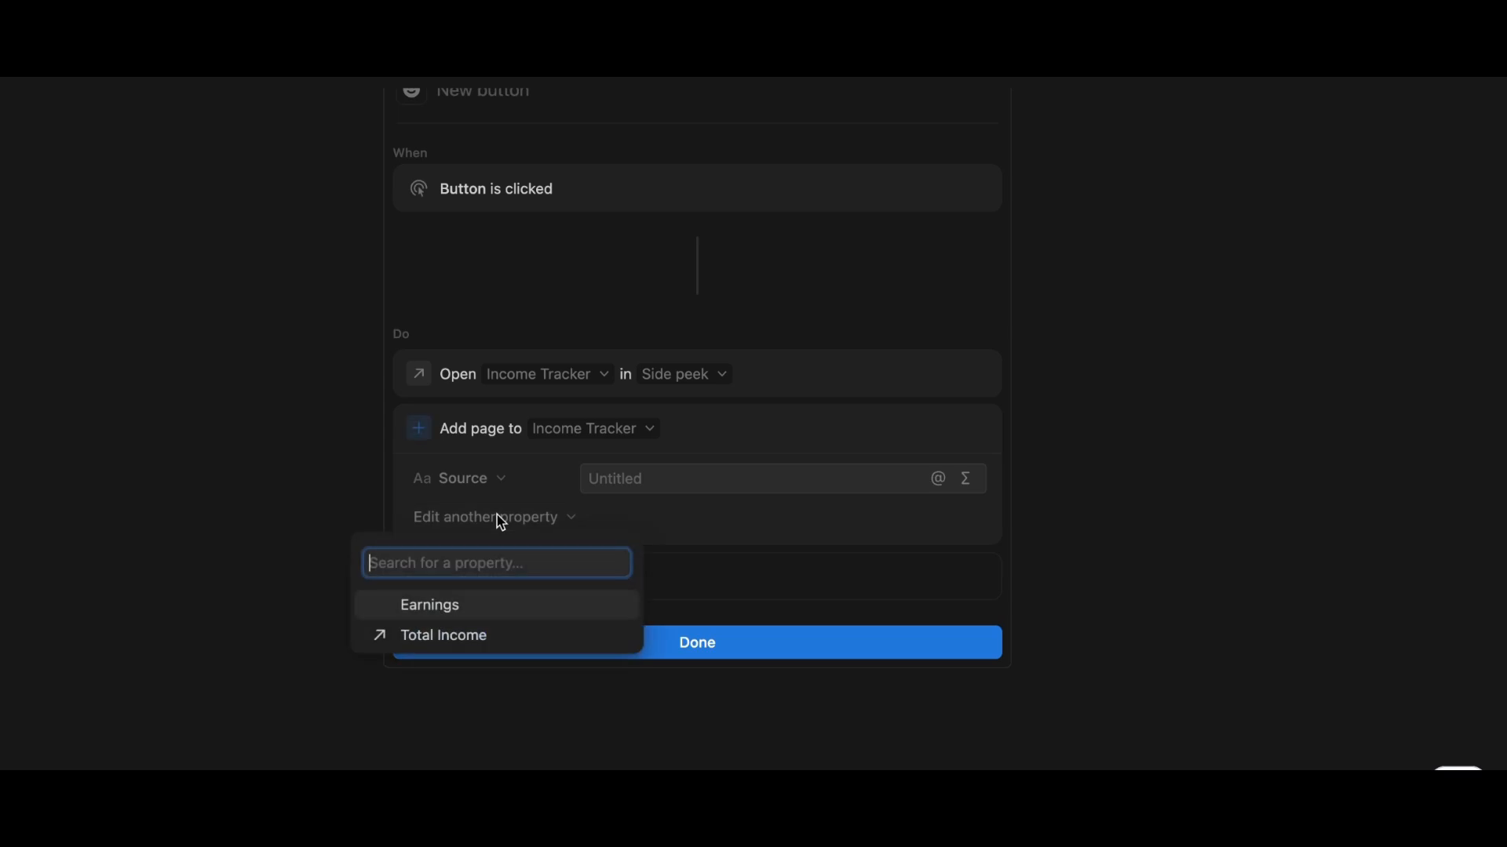
{"action": "left_click", "coordinate": [468, 612]}
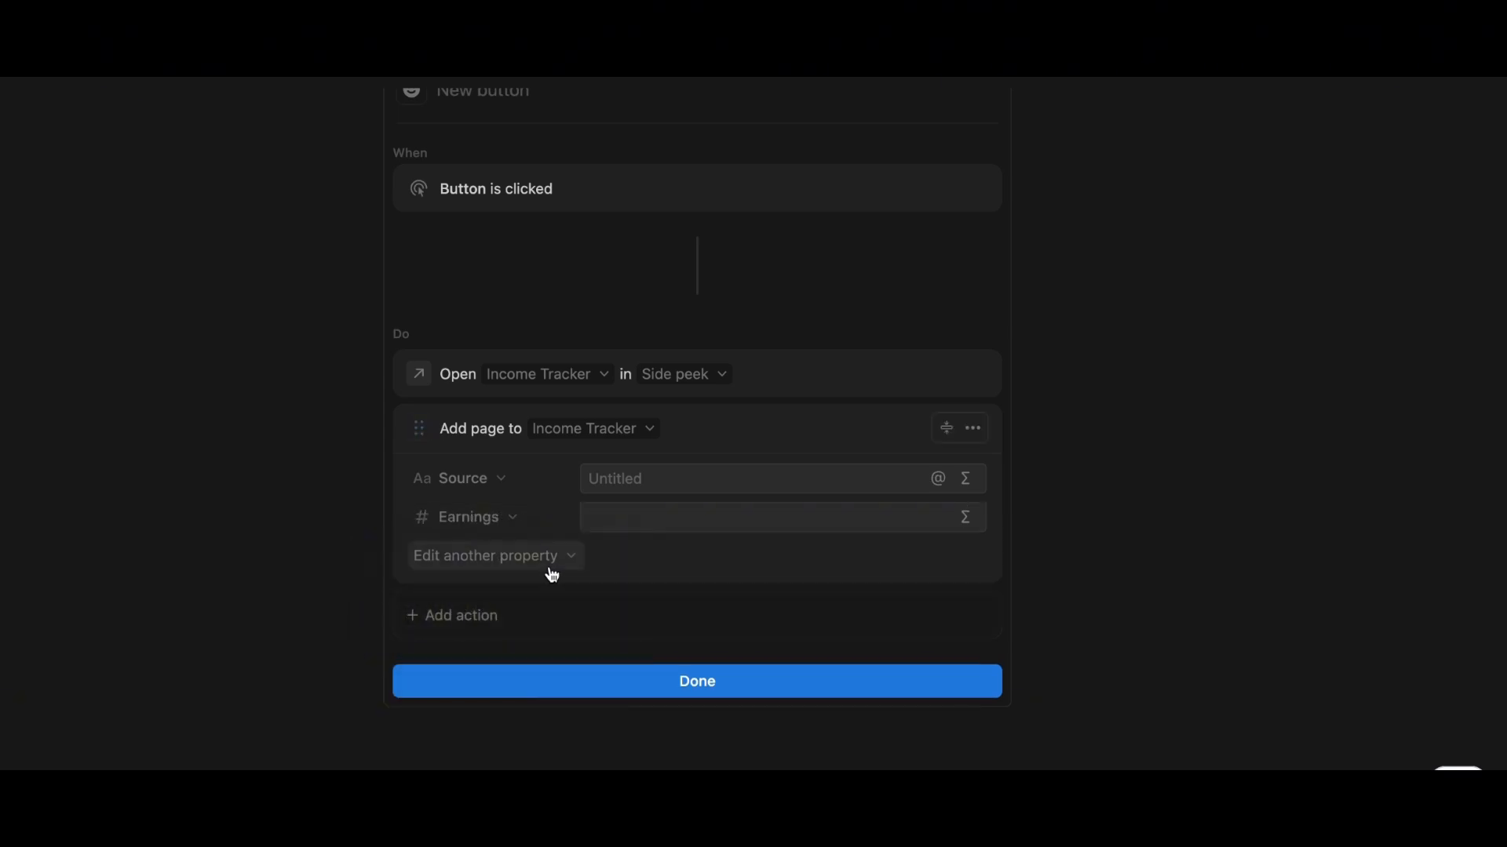
{"action": "left_click", "coordinate": [541, 563]}
{"action": "left_click", "coordinate": [499, 640]}
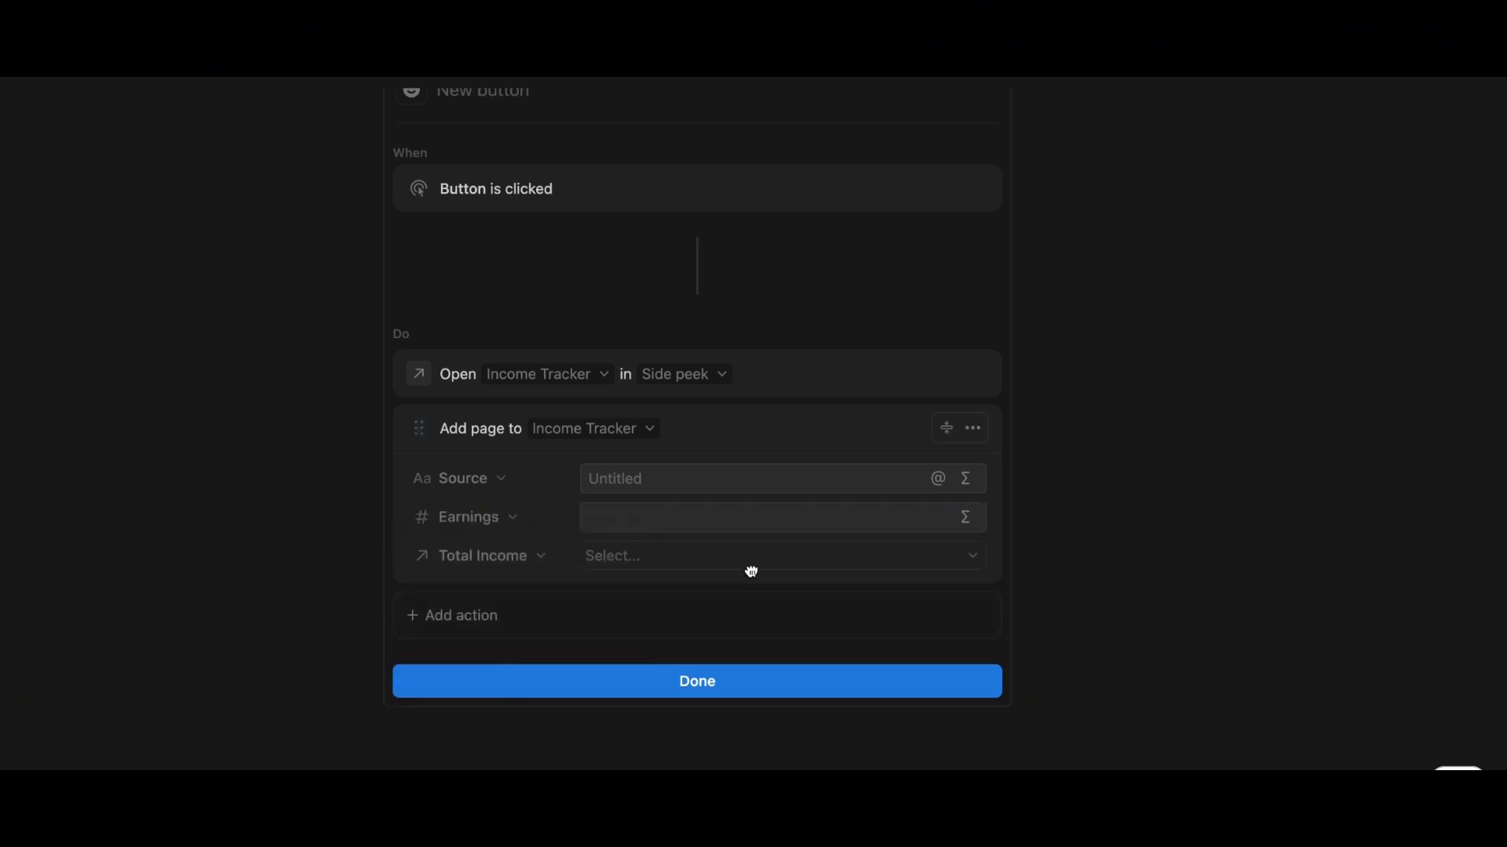
- Set the add-page action's Total Income relation to Total Income Sources and finish the button setup
{"action": "left_click", "coordinate": [778, 555]}
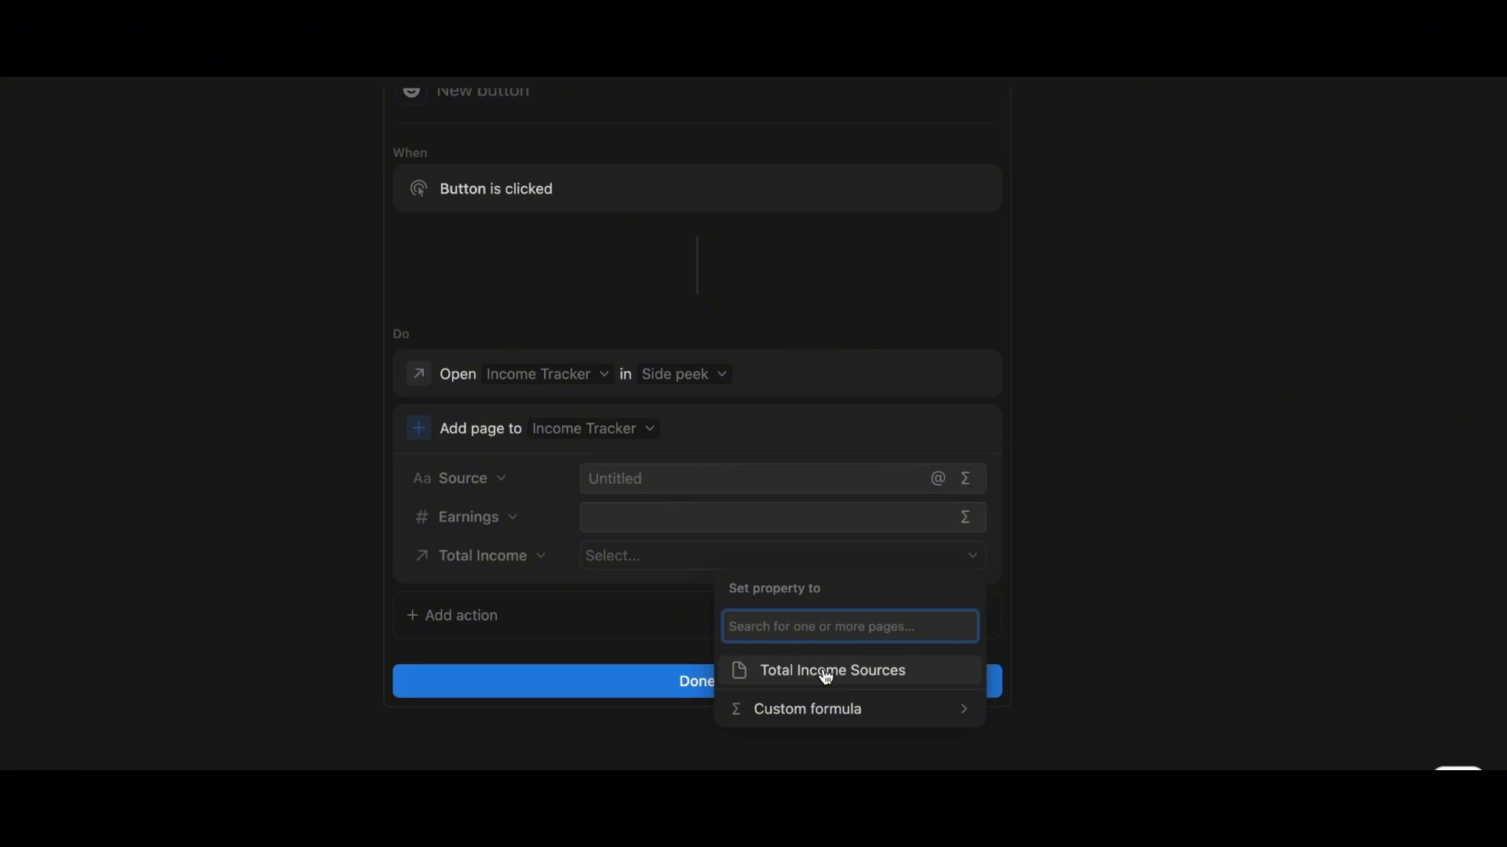
{"action": "left_click", "coordinate": [823, 674]}
{"action": "left_click", "coordinate": [1062, 595]}
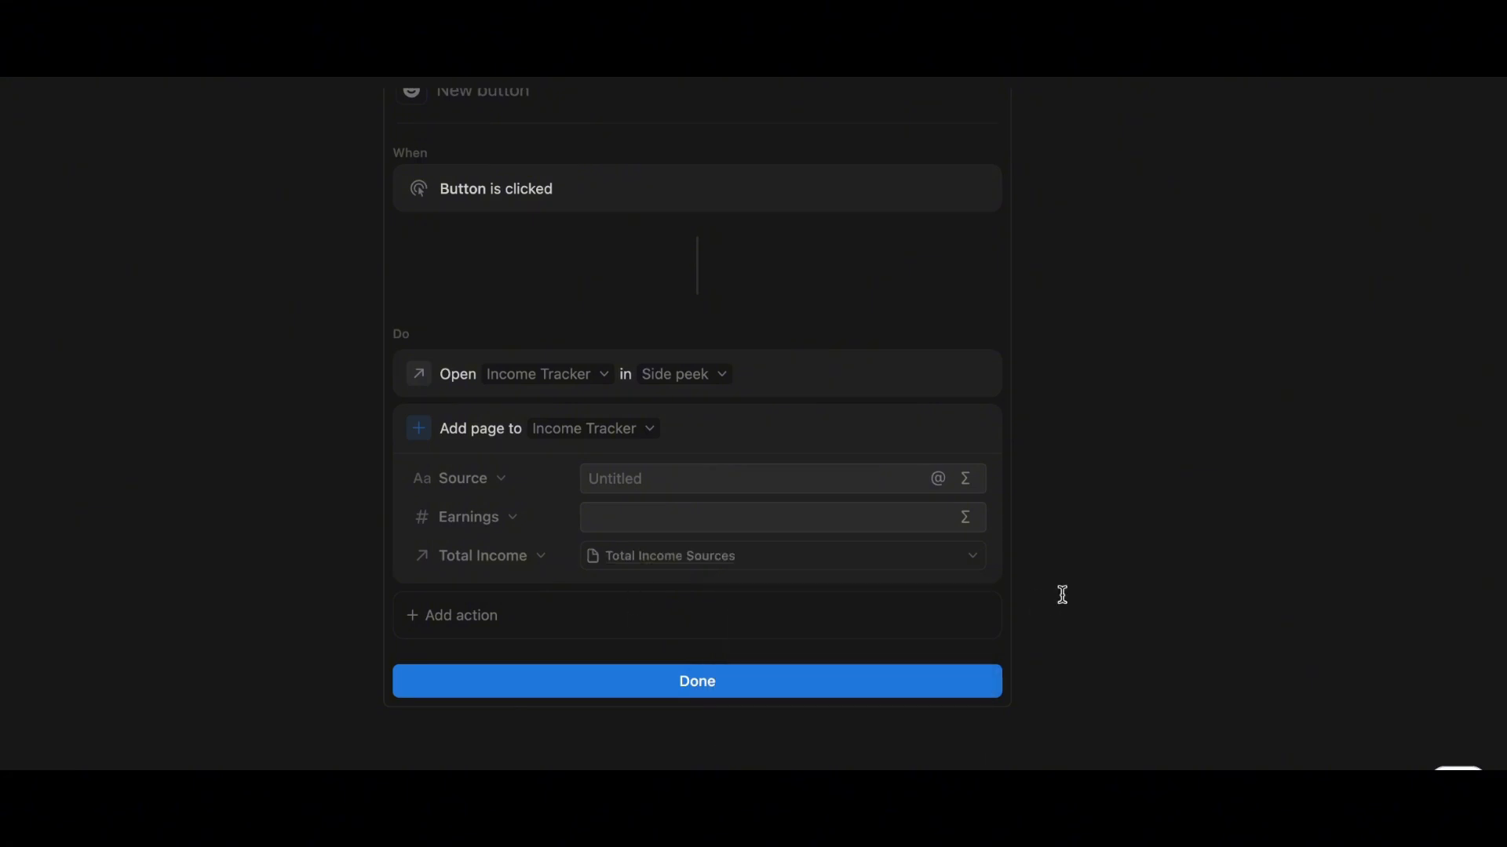
{"action": "left_click", "coordinate": [763, 681]}
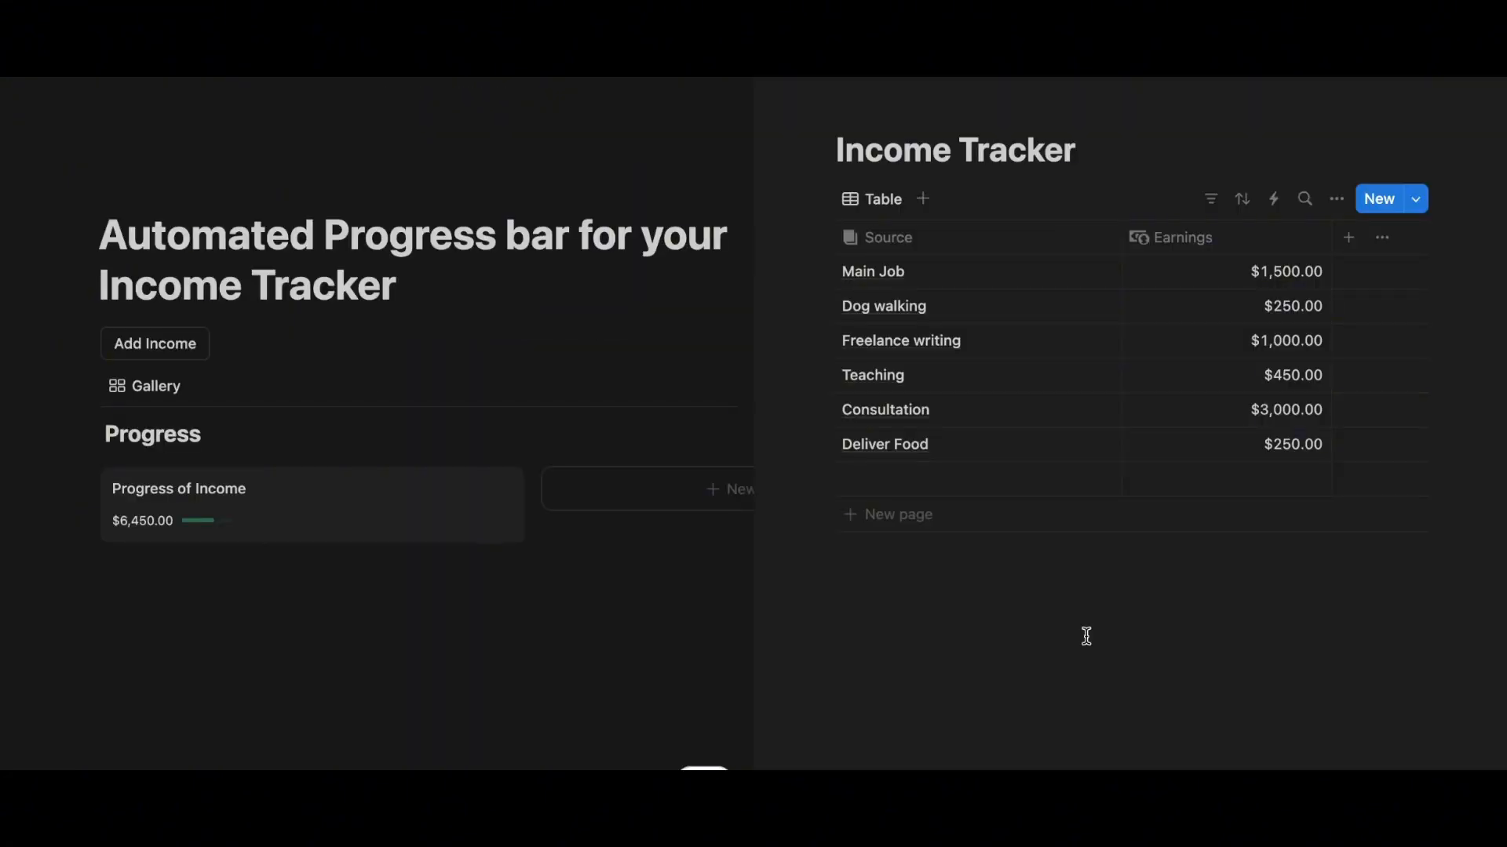
- Fill the empty Income Tracker row with the source "Part Time Job" and earnings of 500
{"action": "left_click", "coordinate": [929, 477]}
{"action": "key", "text": "Escape"}
{"action": "left_click", "coordinate": [1200, 478]}
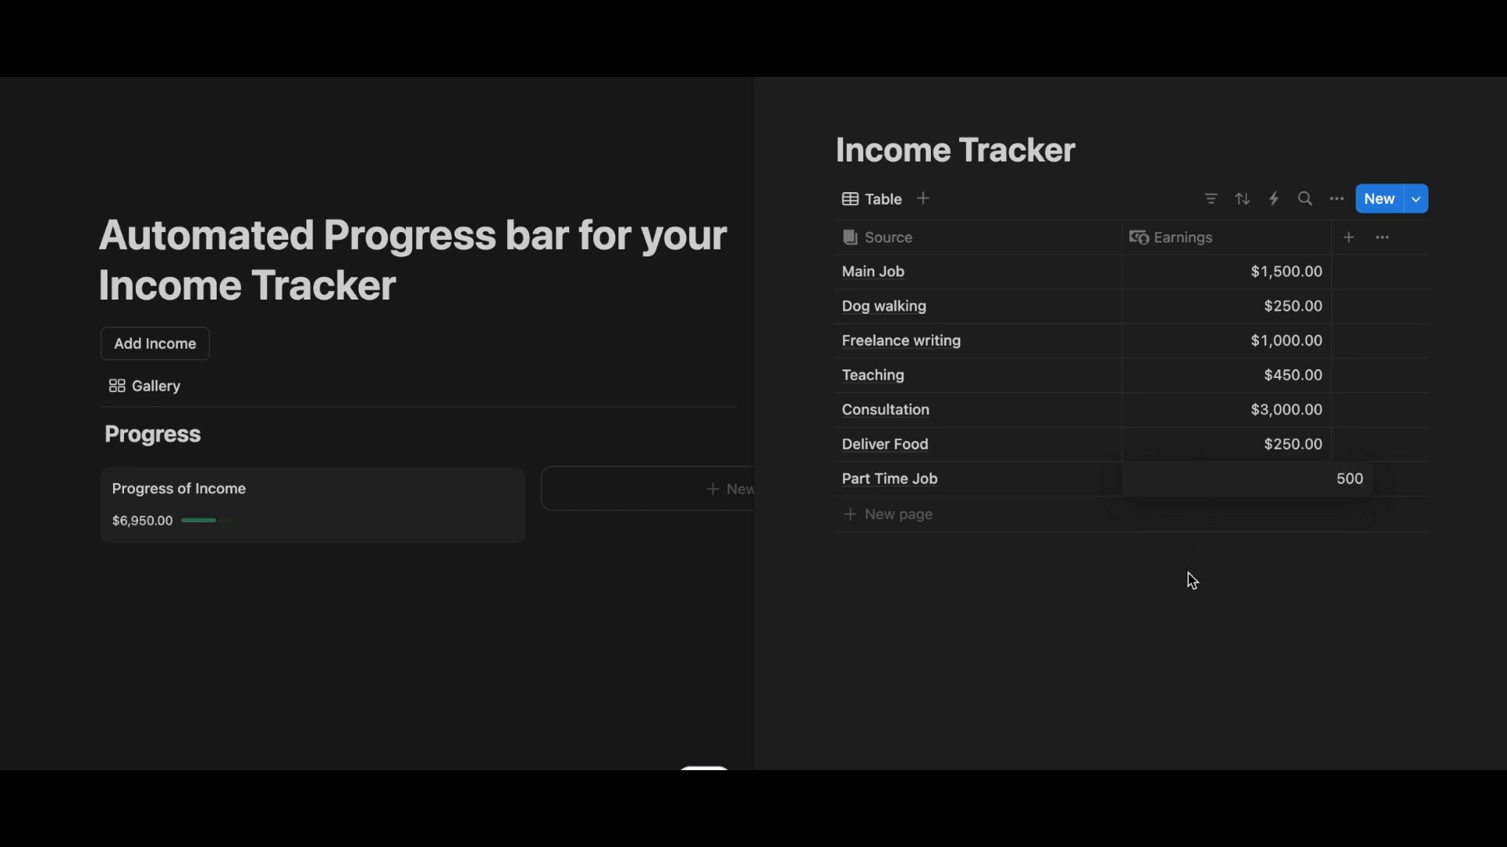
{"action": "key", "text": "Escape"}
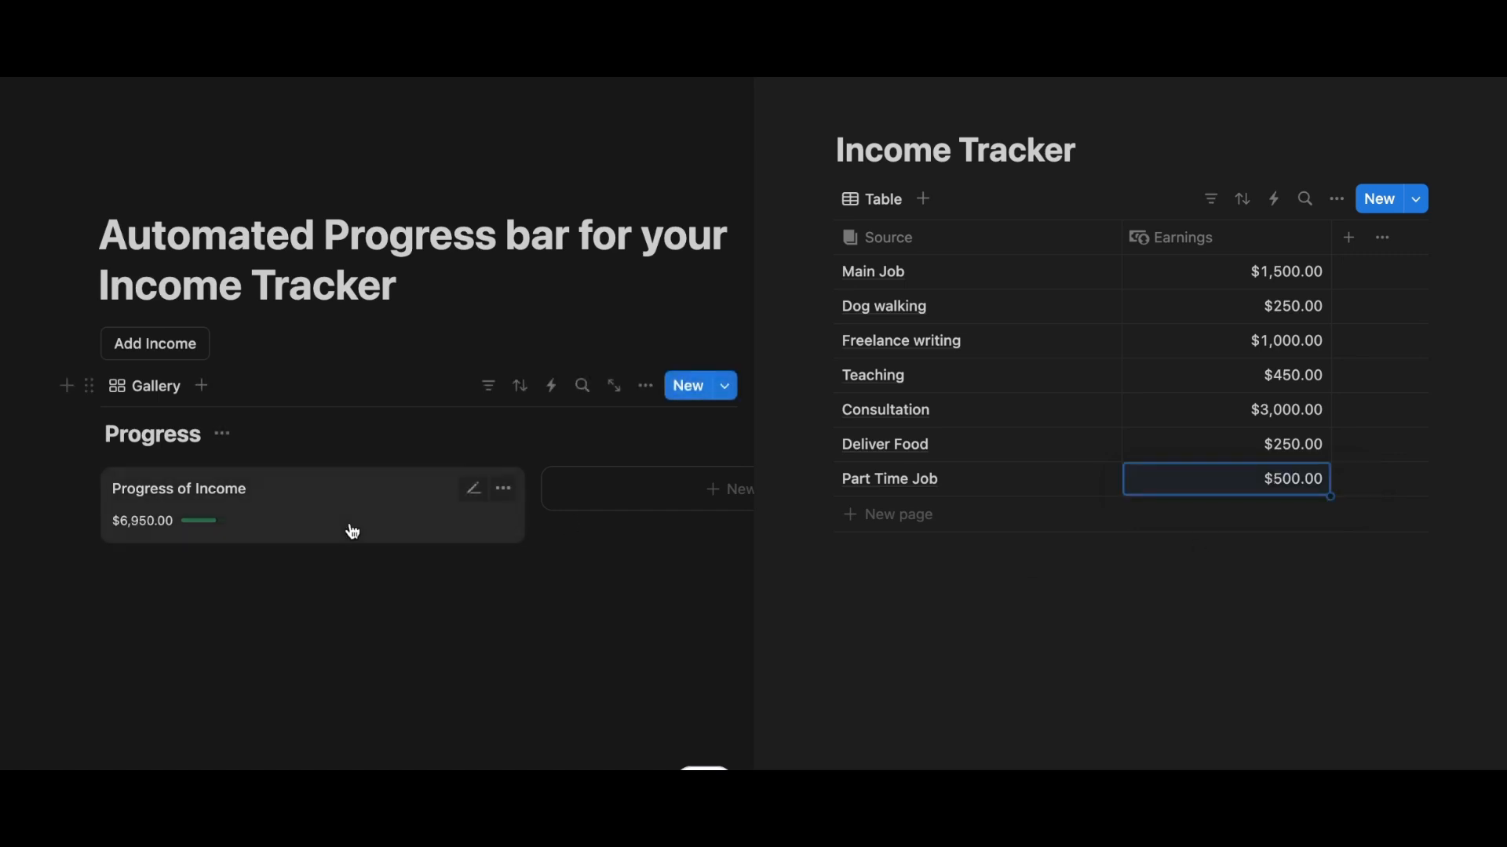